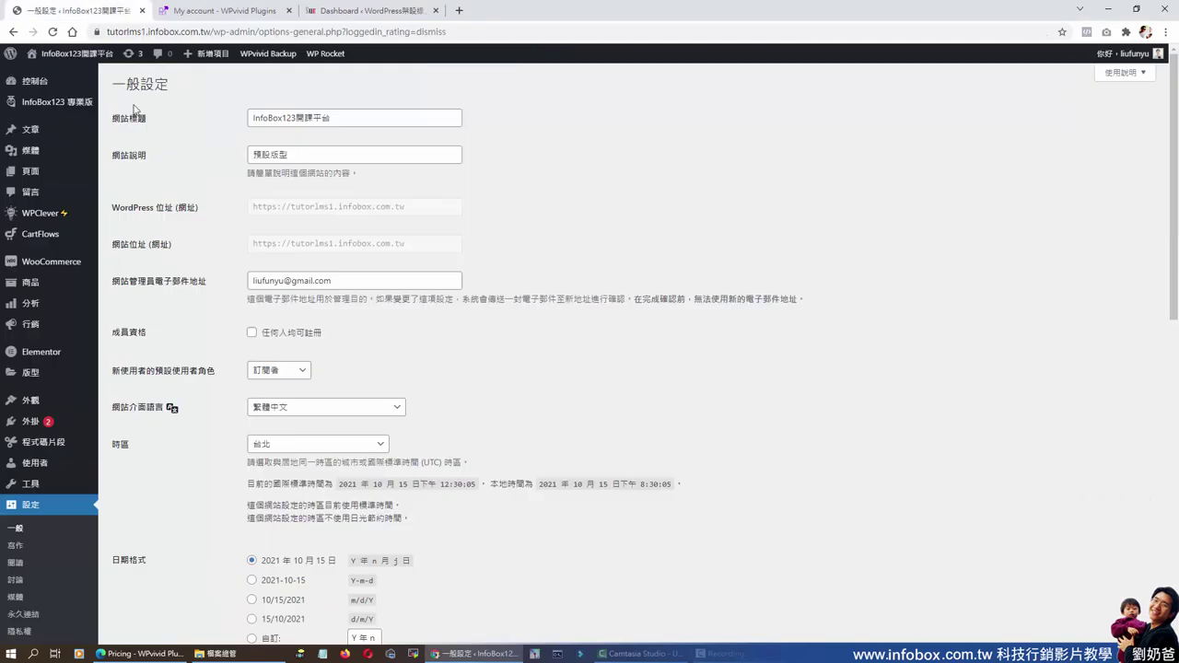
Open the WPvivid Backup page and go to its manual backup options.
scroll(171, 461, "down", 10)
mouse_move(67, 566)
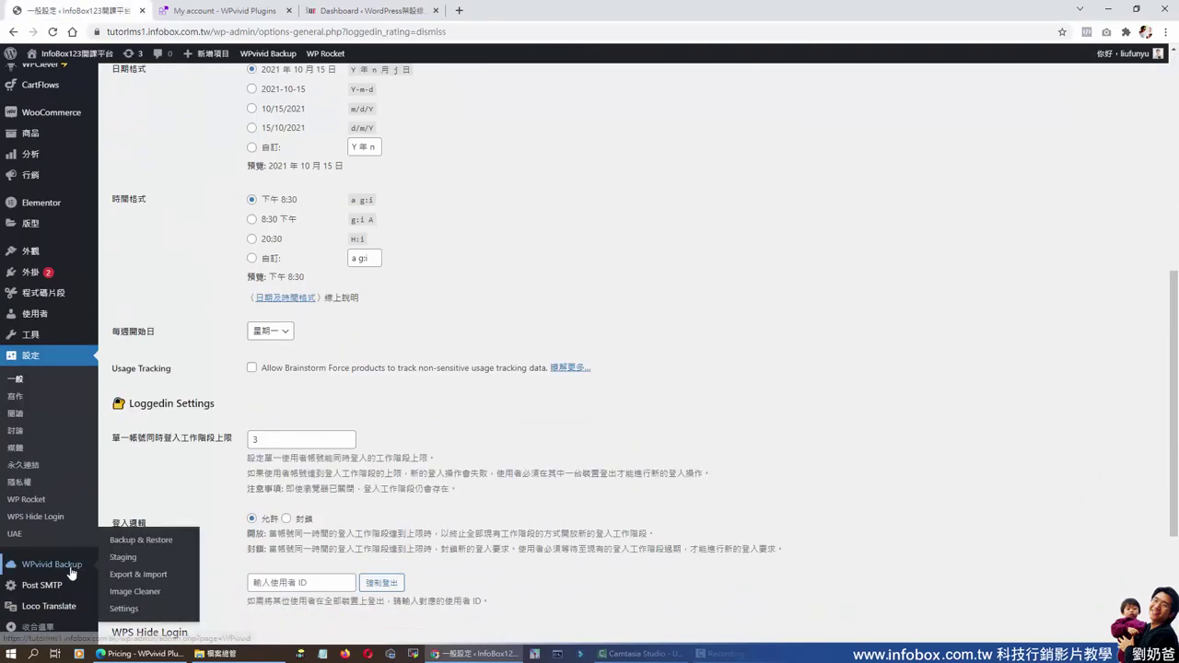
left_click(66, 570)
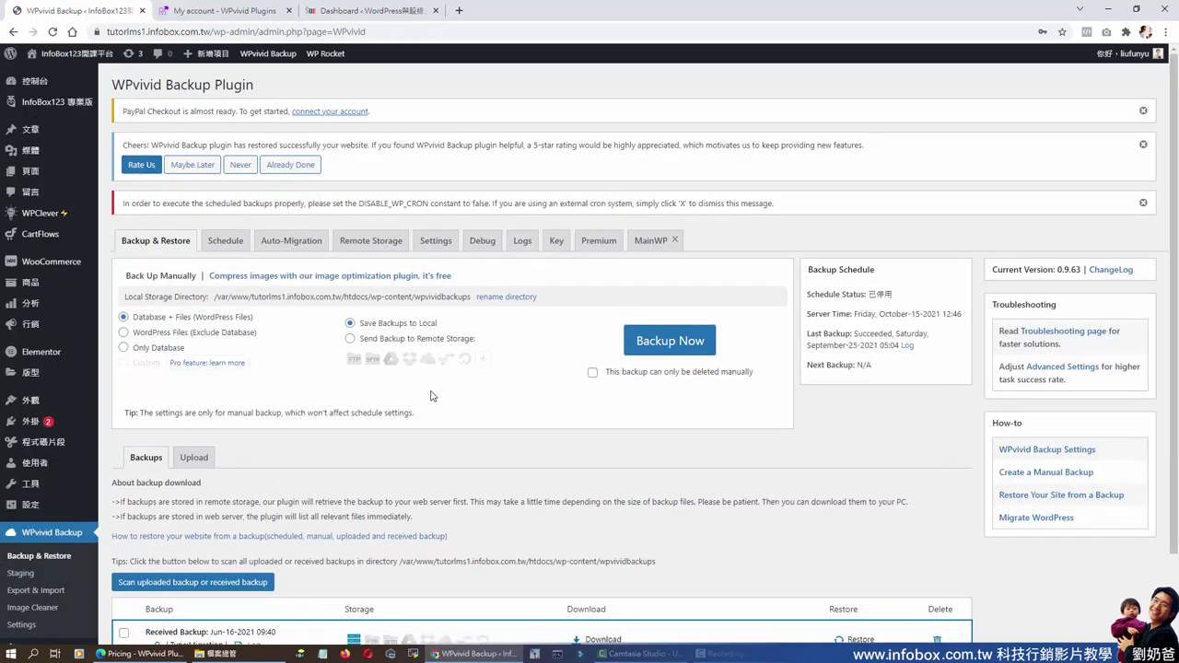
scroll(431, 396, "down", 2)
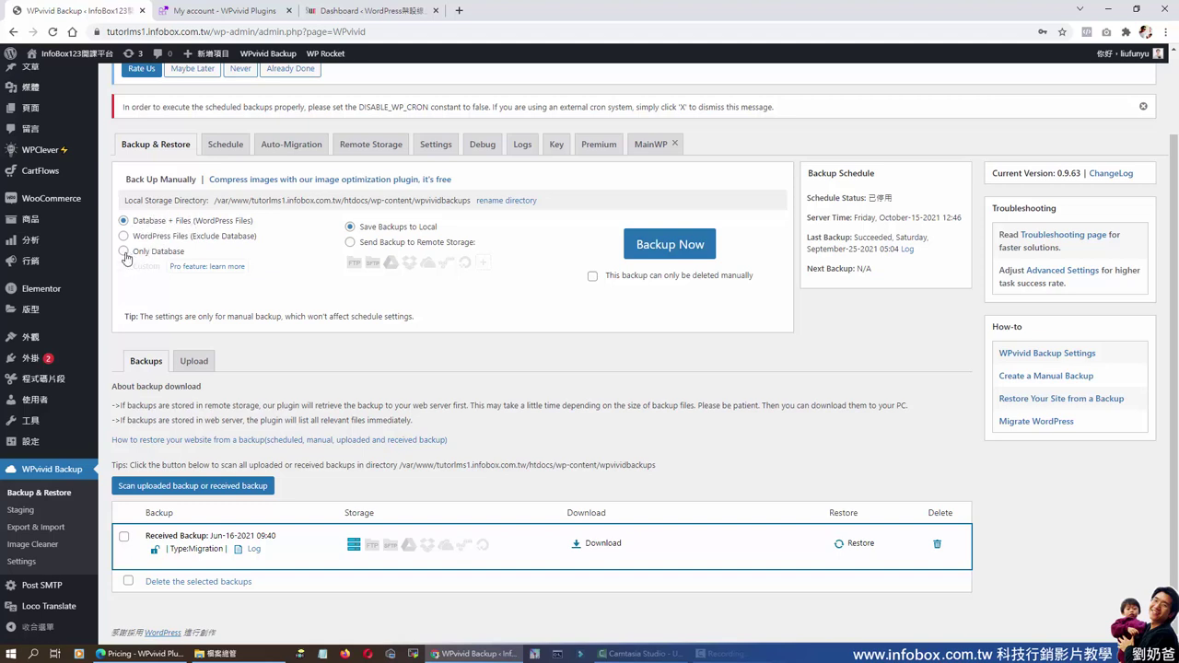
Set the manual backup to Only Database, trying both local saving and sending it to remote storage.
left_click(122, 253)
left_click(350, 243)
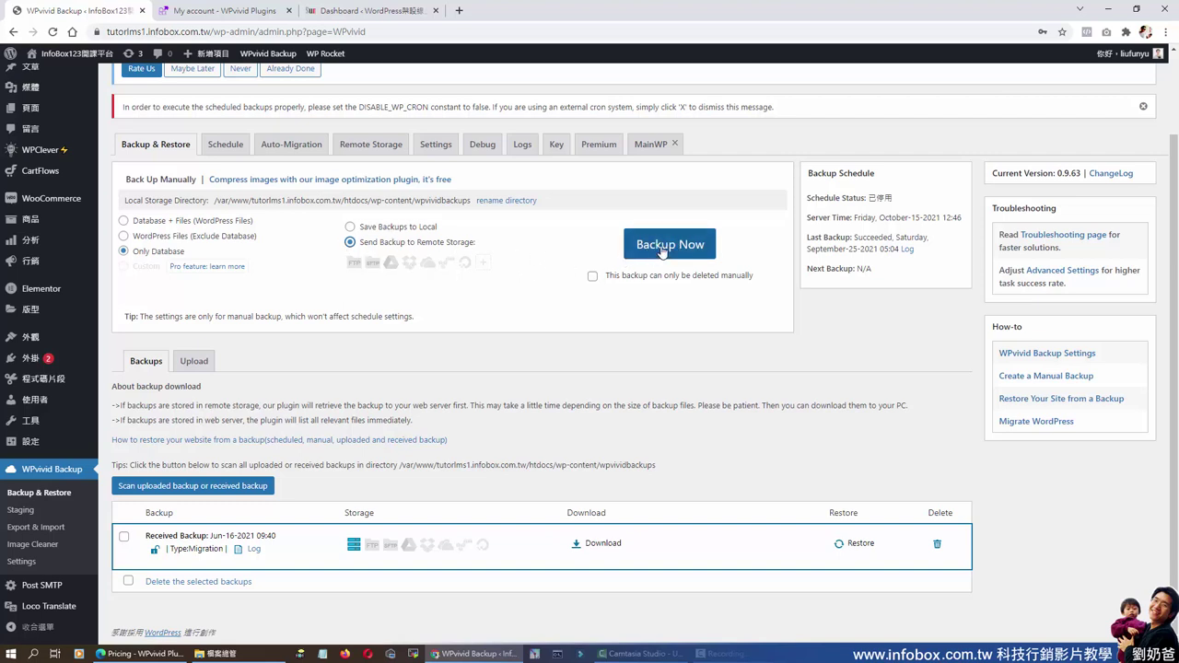
left_click(373, 229)
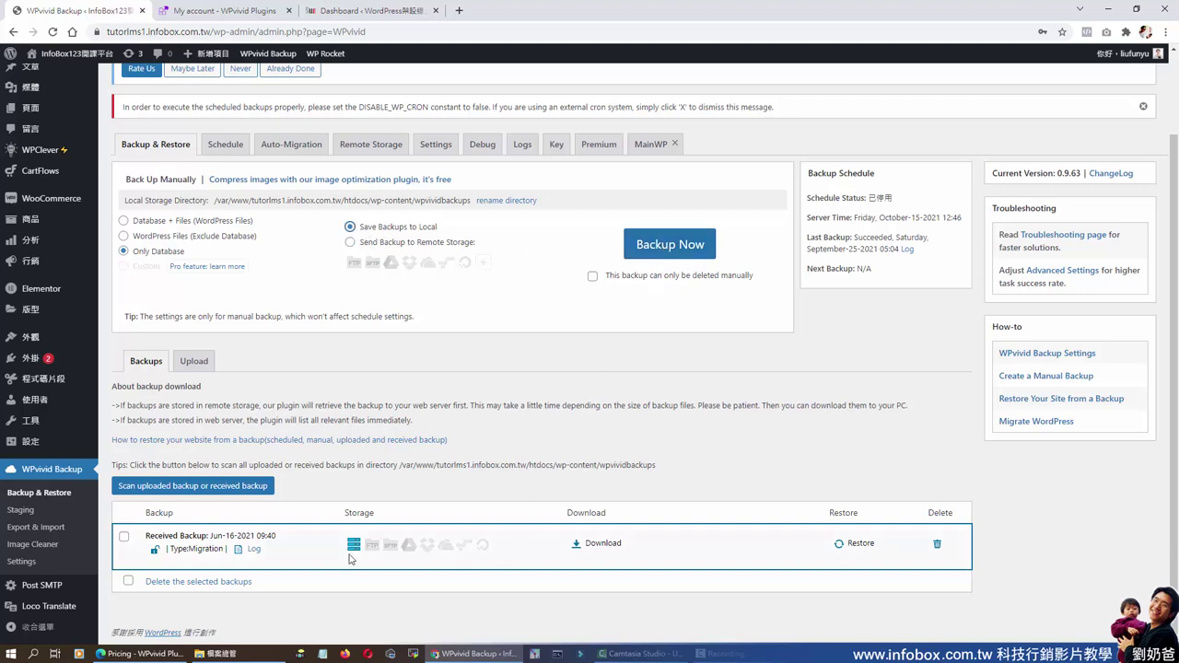
left_click(350, 242)
Enable the backup schedule with a Weekly cycle and save the changes.
left_click(225, 144)
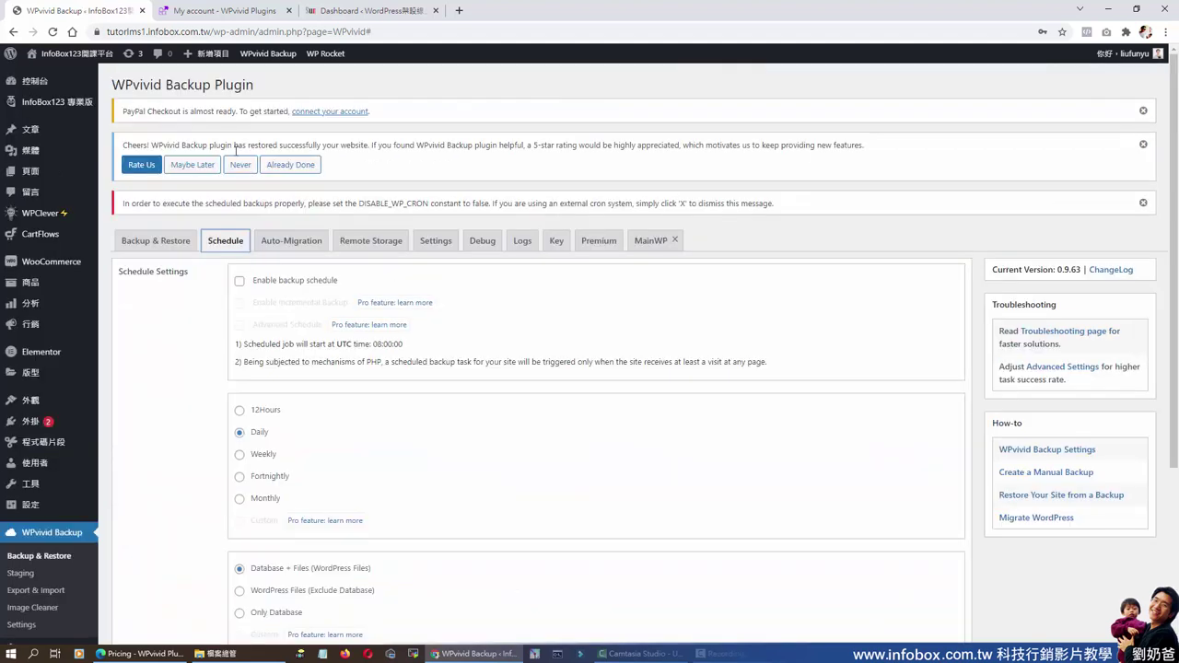
left_click(241, 284)
scroll(314, 449, "down", 1)
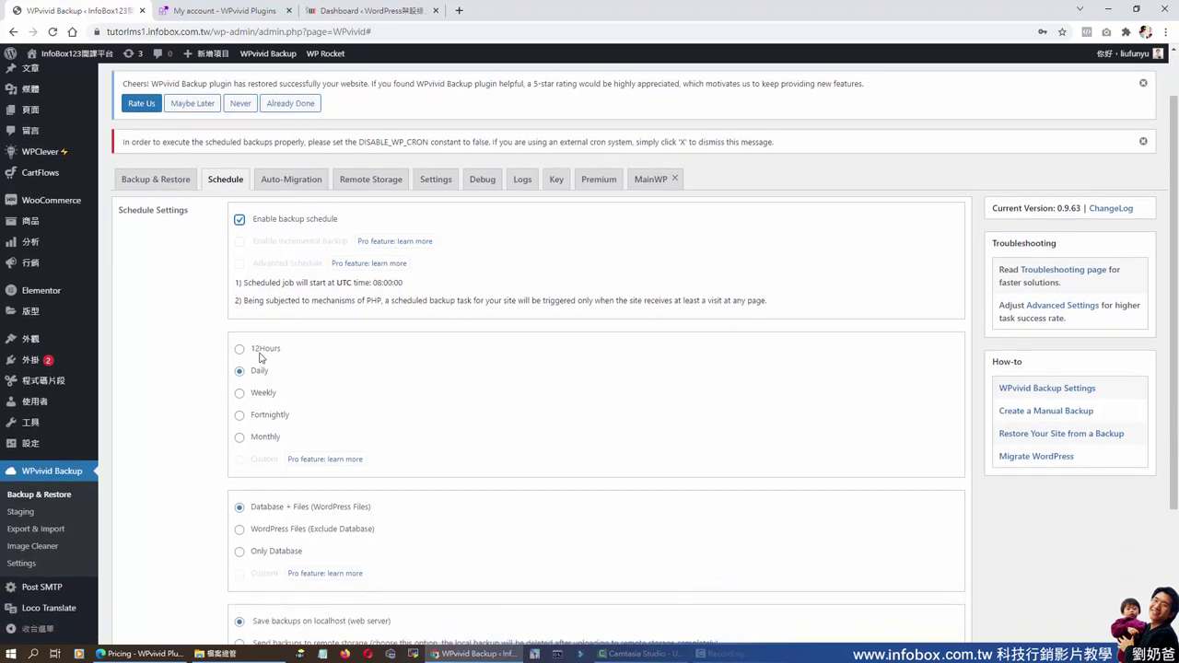
left_click(239, 393)
scroll(464, 446, "down", 2)
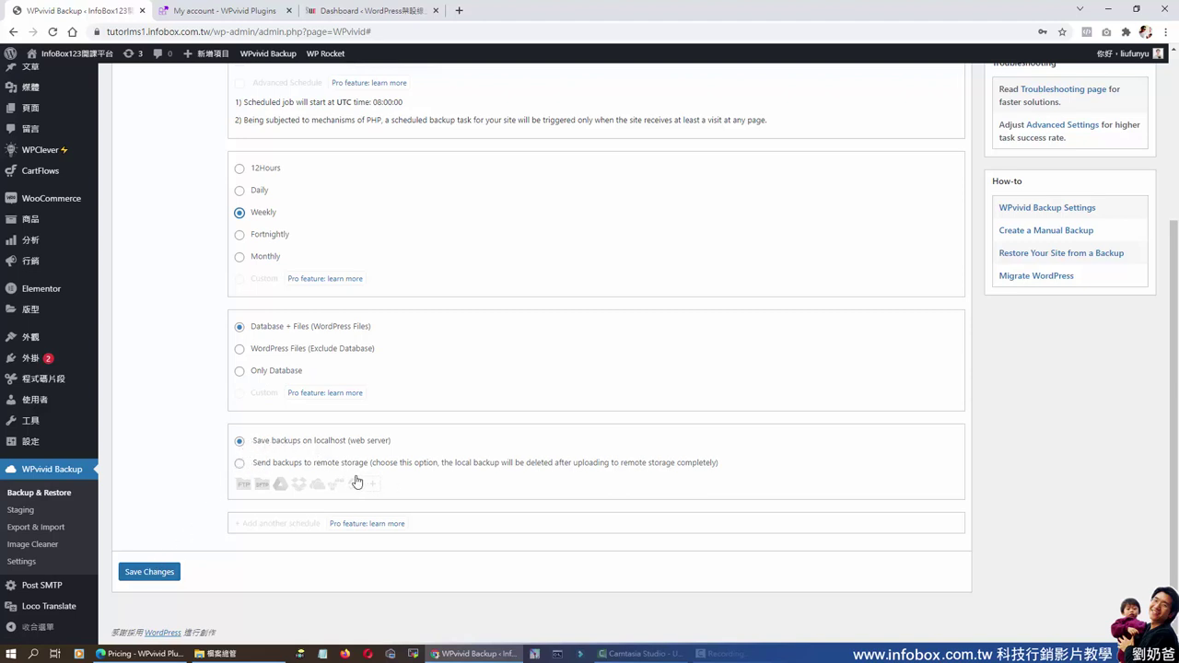
left_click(155, 575)
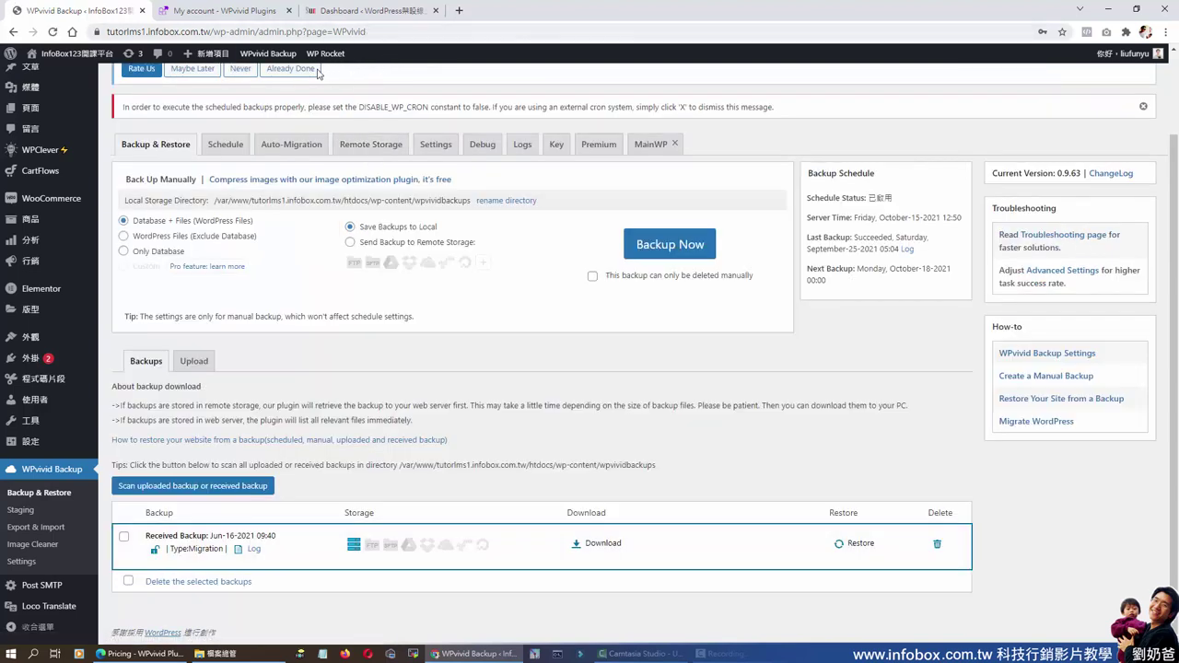
Look over the WPvivid account page and the Pro site's license page, and return to the WPvivid Backup page.
left_click(259, 11)
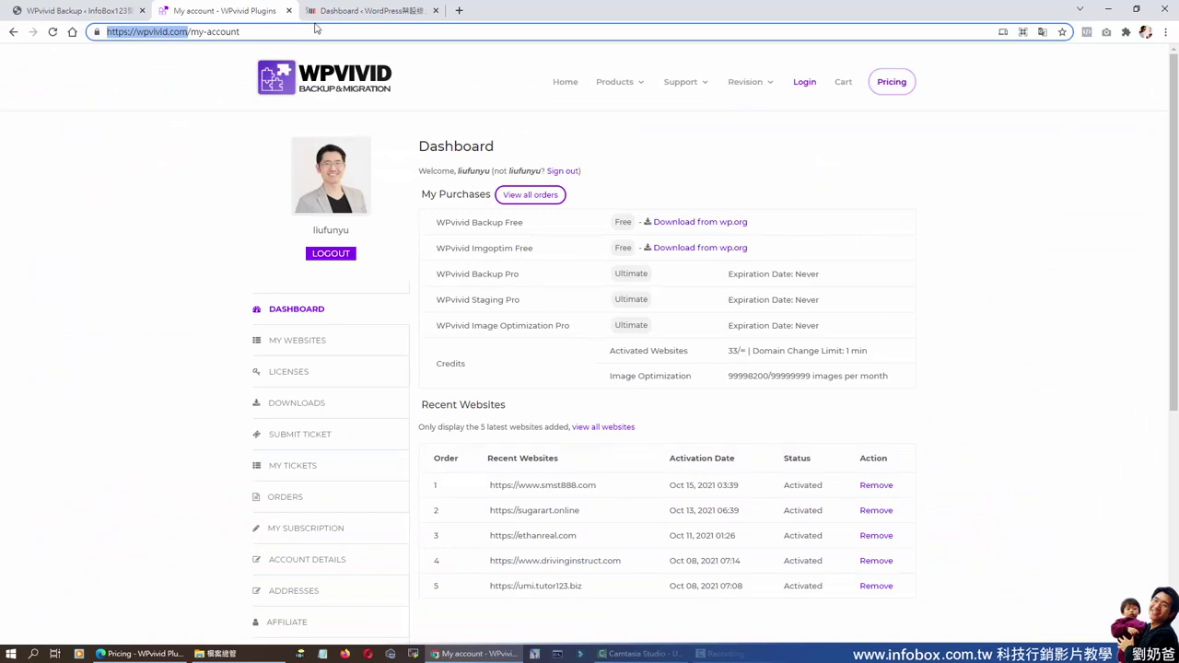
left_click(369, 10)
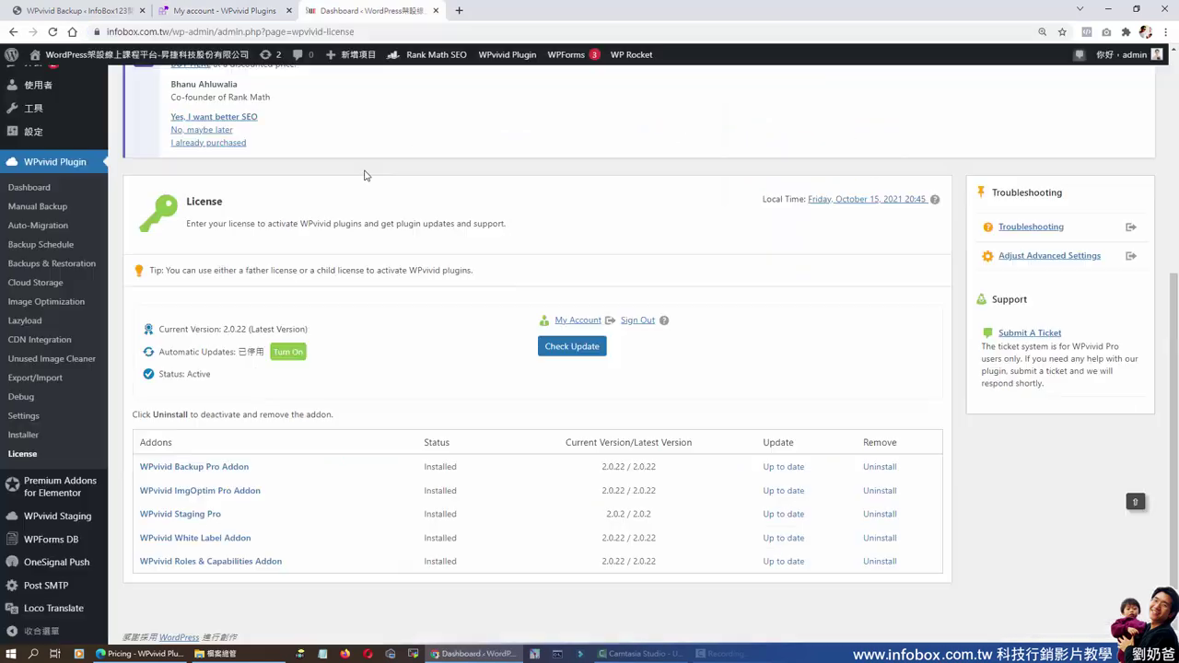
mouse_move(203, 61)
left_click(97, 13)
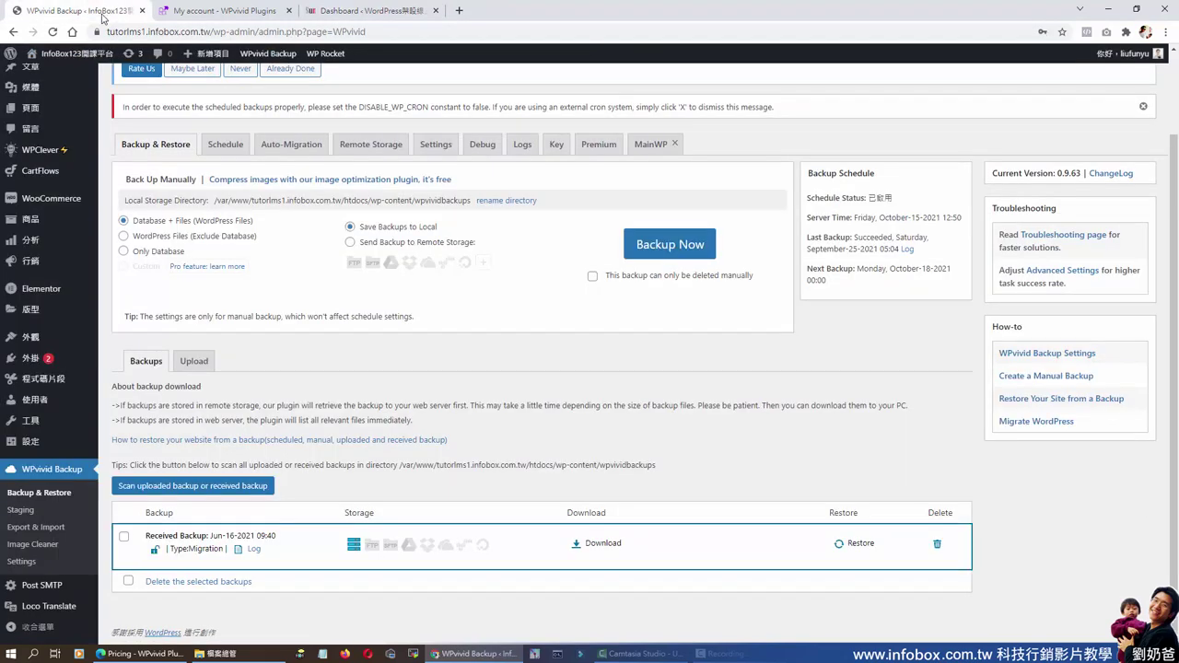
Review the weekly schedule settings for database and files on localhost, and save them again.
left_click(226, 145)
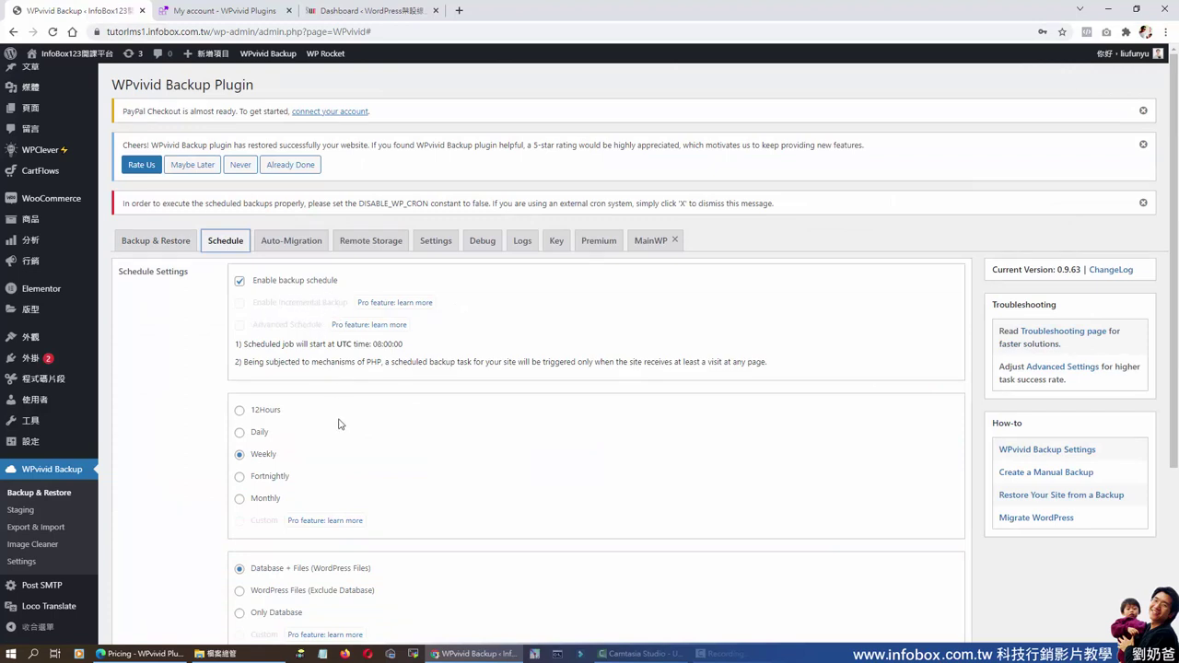
scroll(338, 424, "down", 1)
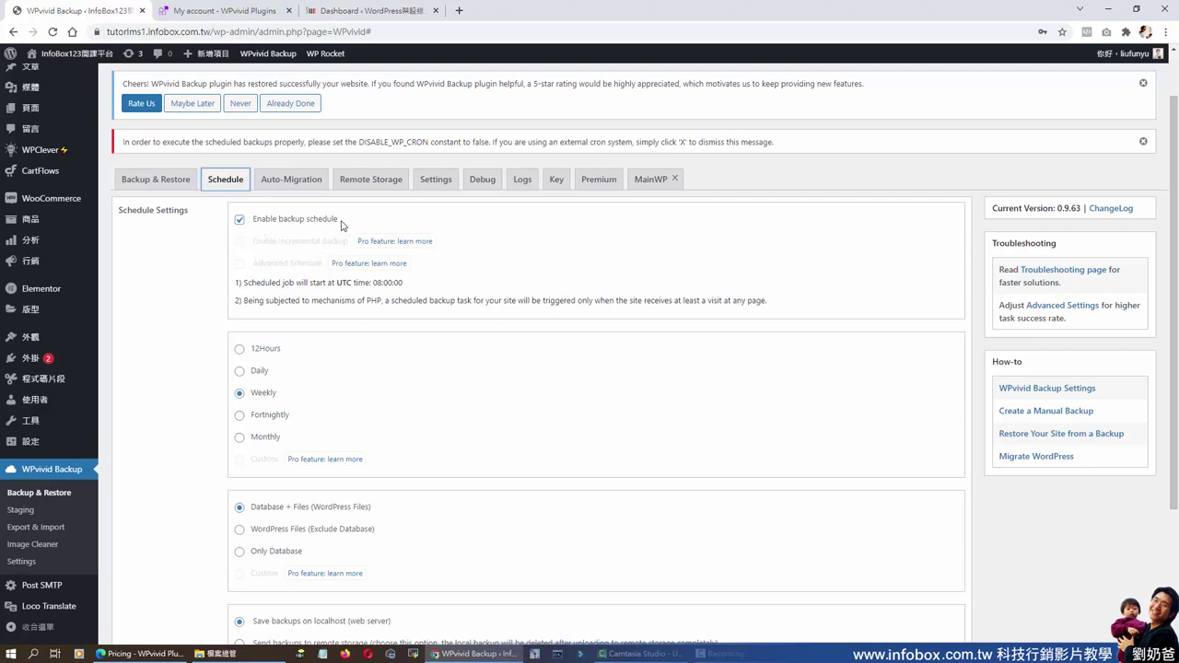
scroll(546, 366, "down", 2)
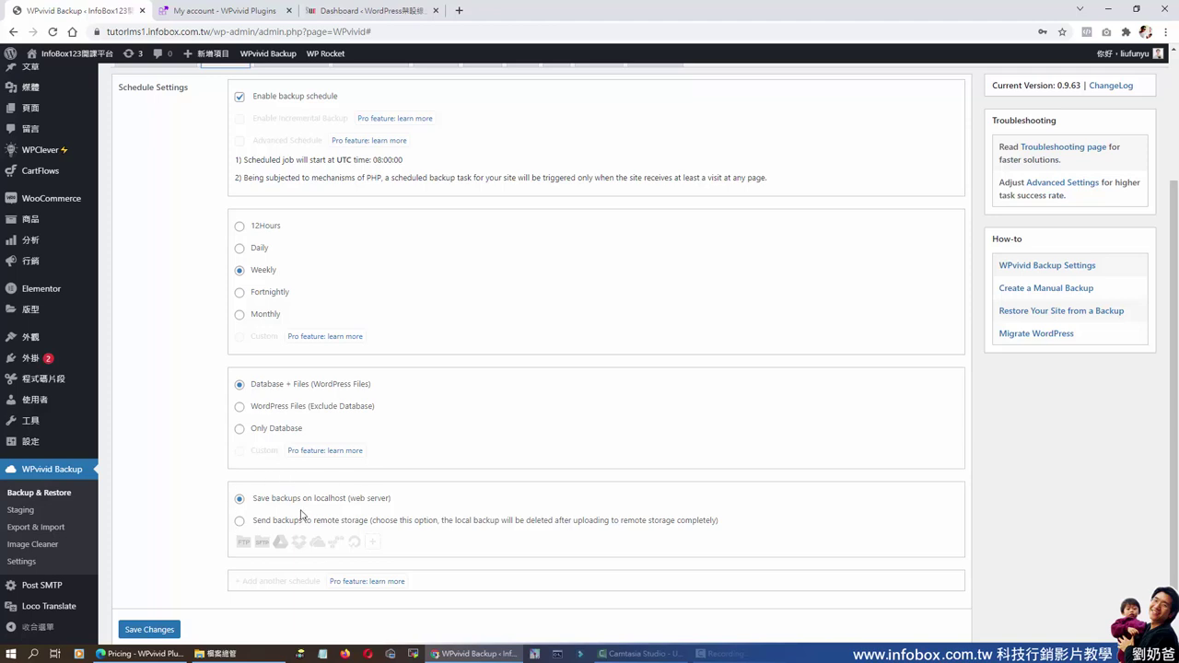
left_click(157, 629)
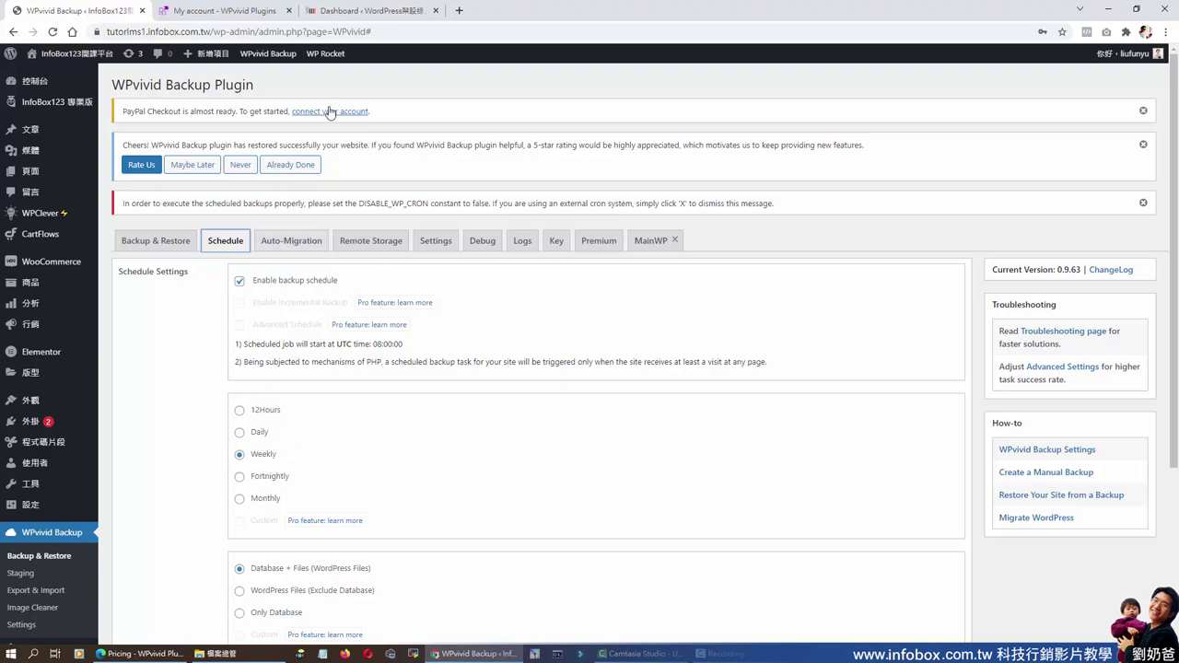
On the infobox.com.tw site, open the general backup schedules of the WPvivid Pro plugin.
left_click(371, 11)
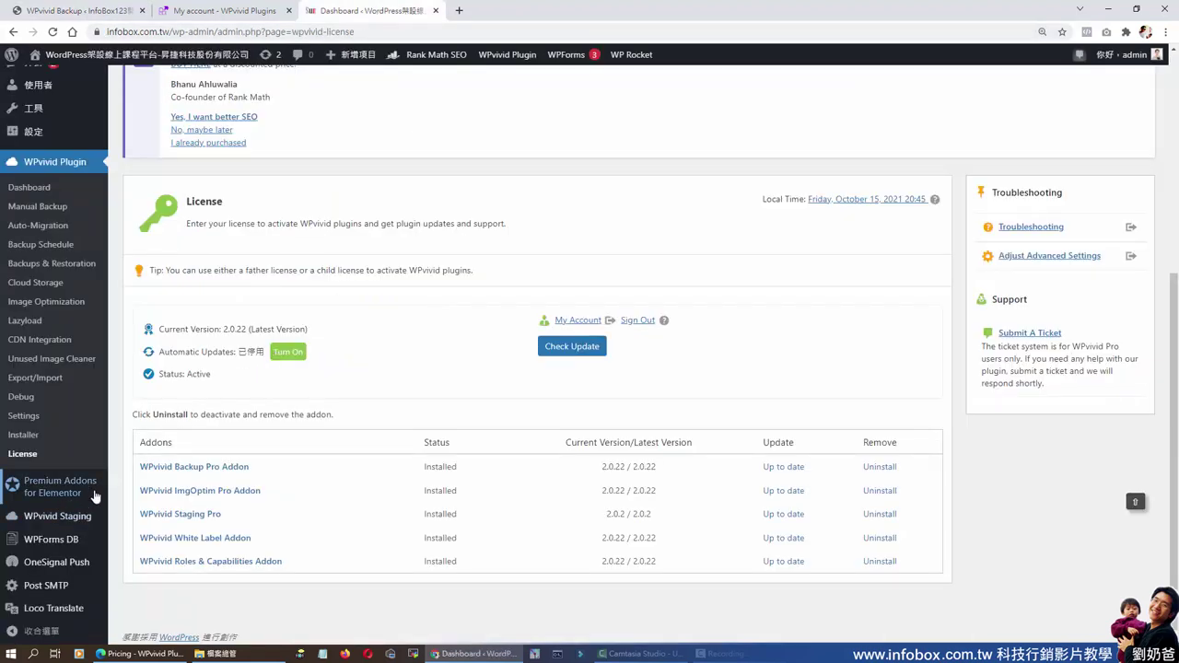
scroll(255, 471, "down", 1)
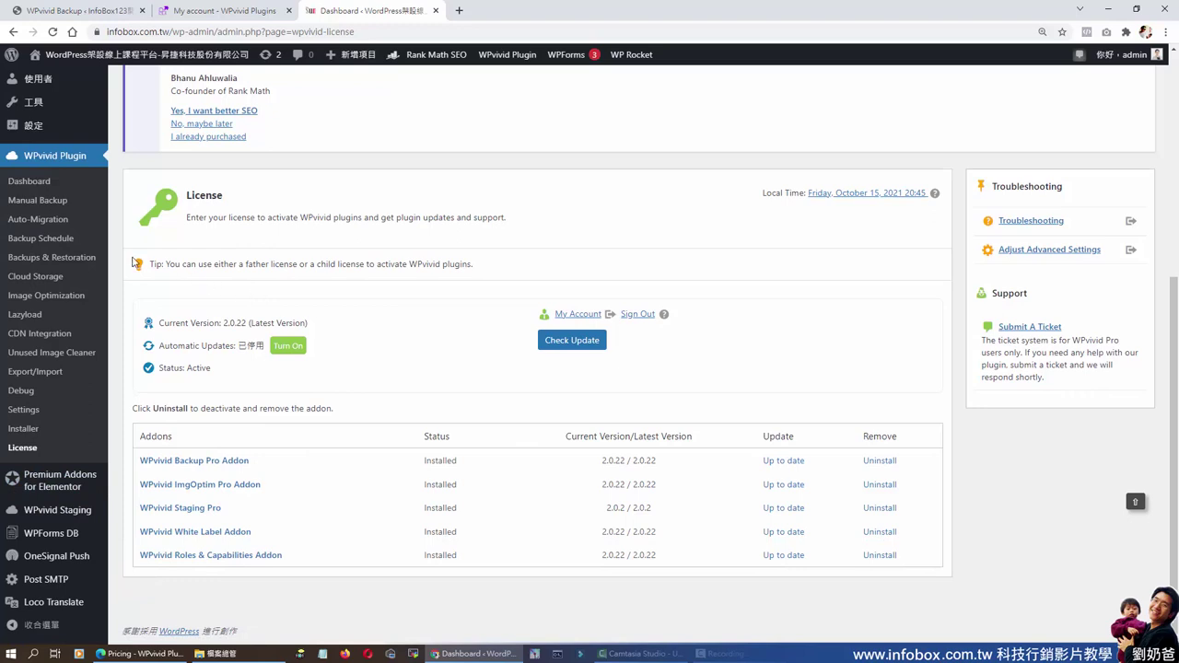
left_click(41, 241)
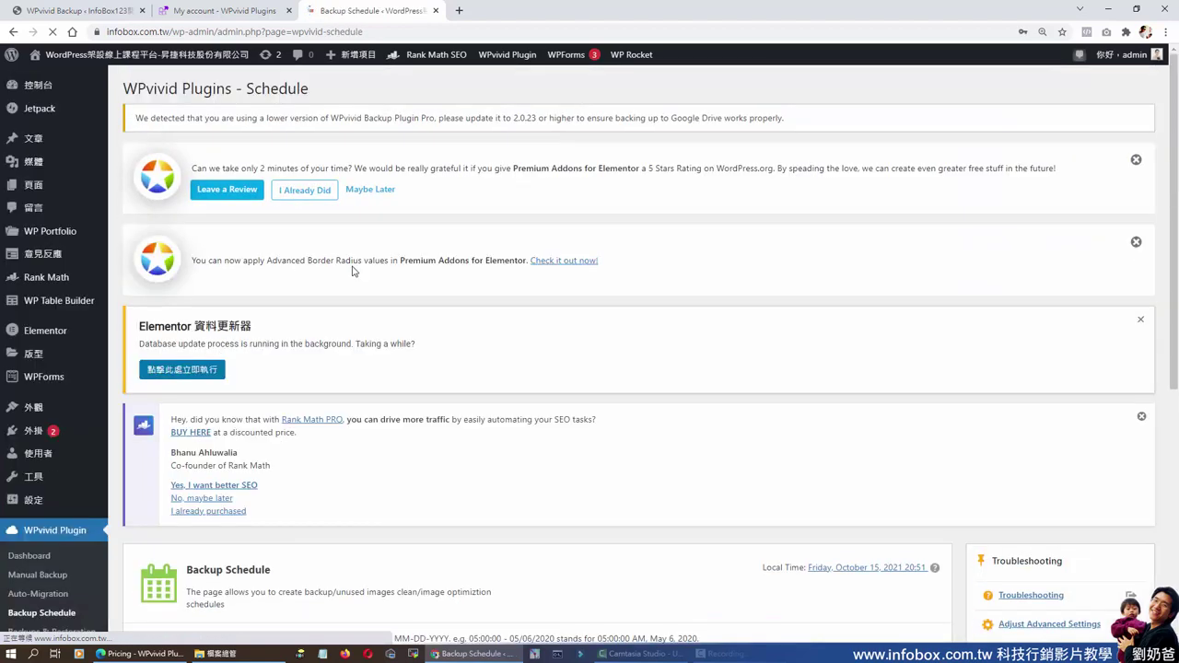
scroll(460, 286, "down", 3)
scroll(461, 286, "down", 2)
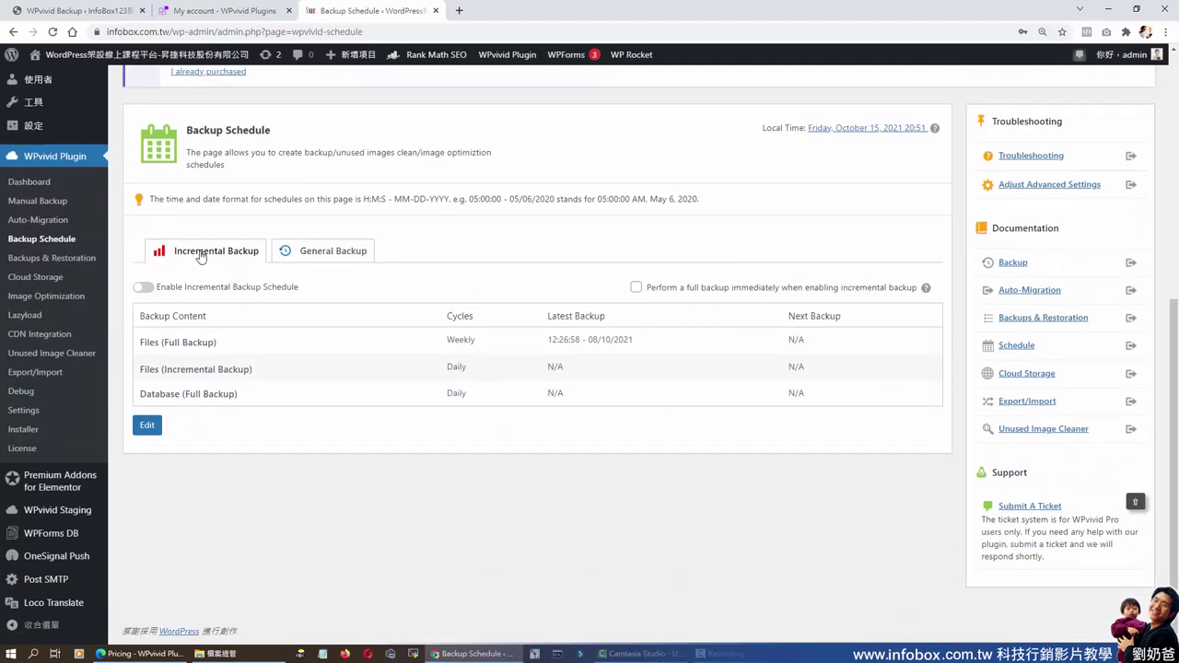
left_click(318, 258)
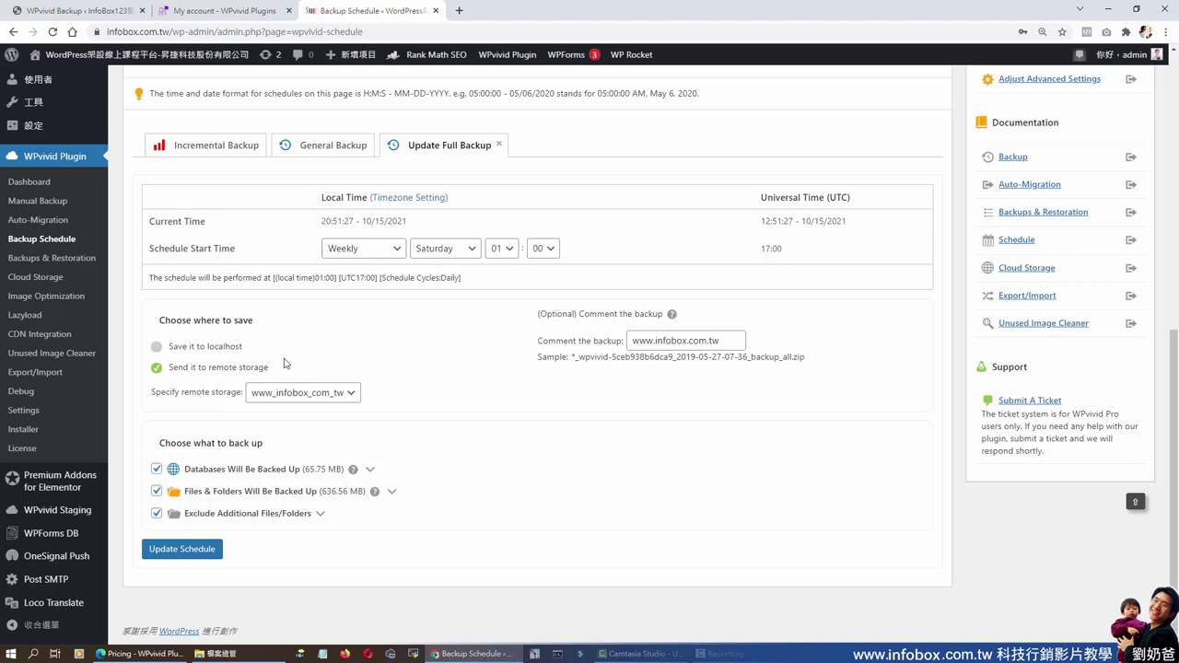
Choose www_infobox_com_tw as the remote storage for the weekly Saturday backup and update the schedule.
left_click(328, 396)
left_click(313, 425)
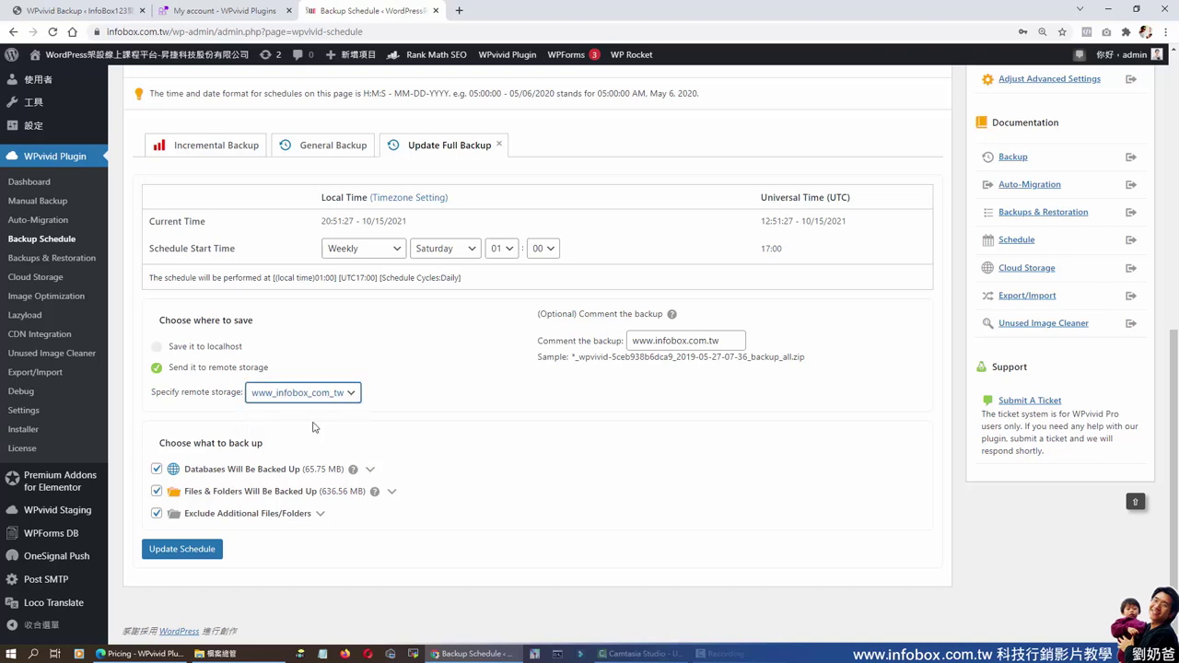
left_click(183, 549)
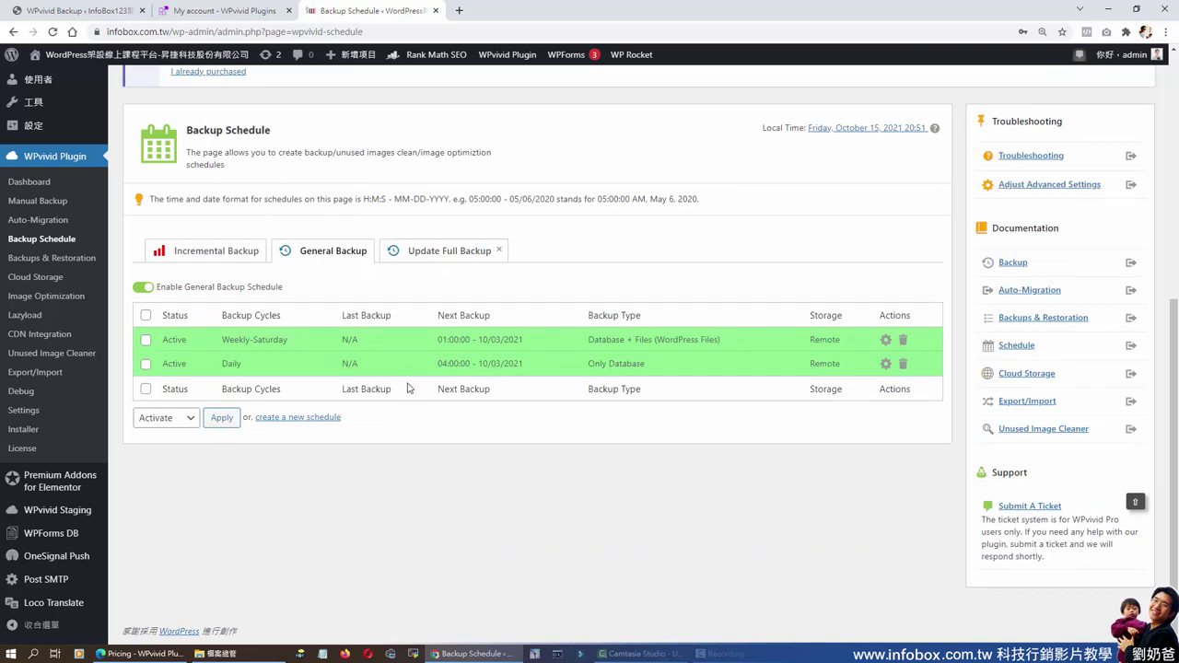
Examine the daily Only Database schedule's cycle, next run time and backup type, and open its settings.
double_click(223, 364)
left_click_drag(469, 364, 440, 366)
left_click_drag(588, 365, 650, 368)
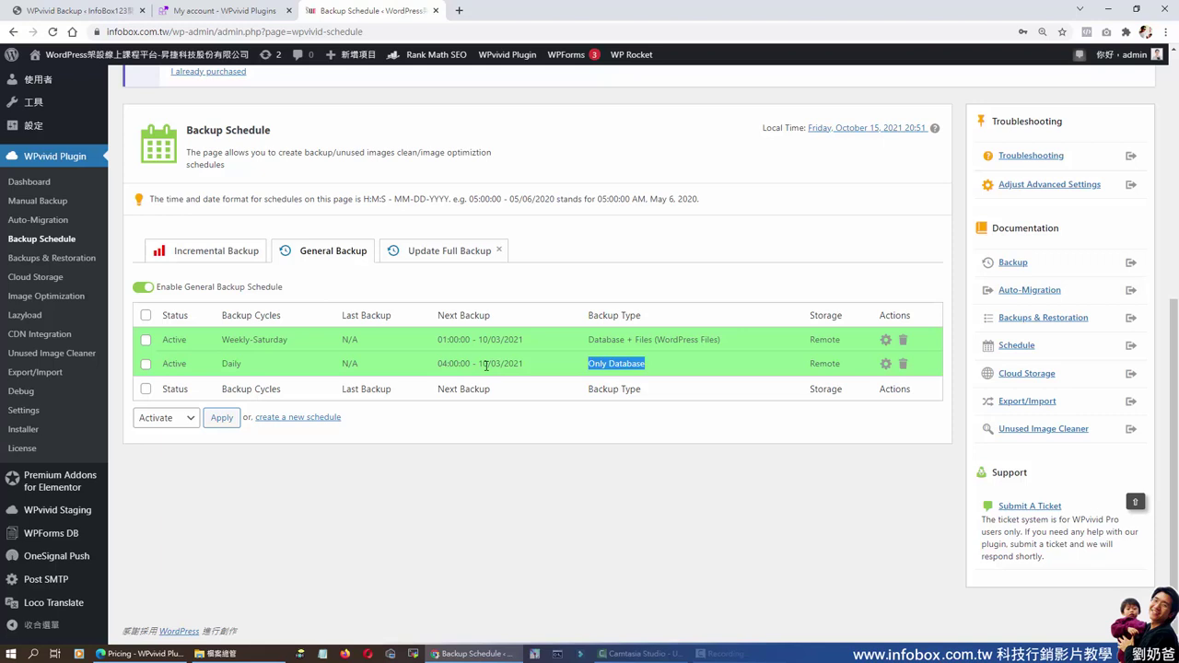
left_click(233, 364)
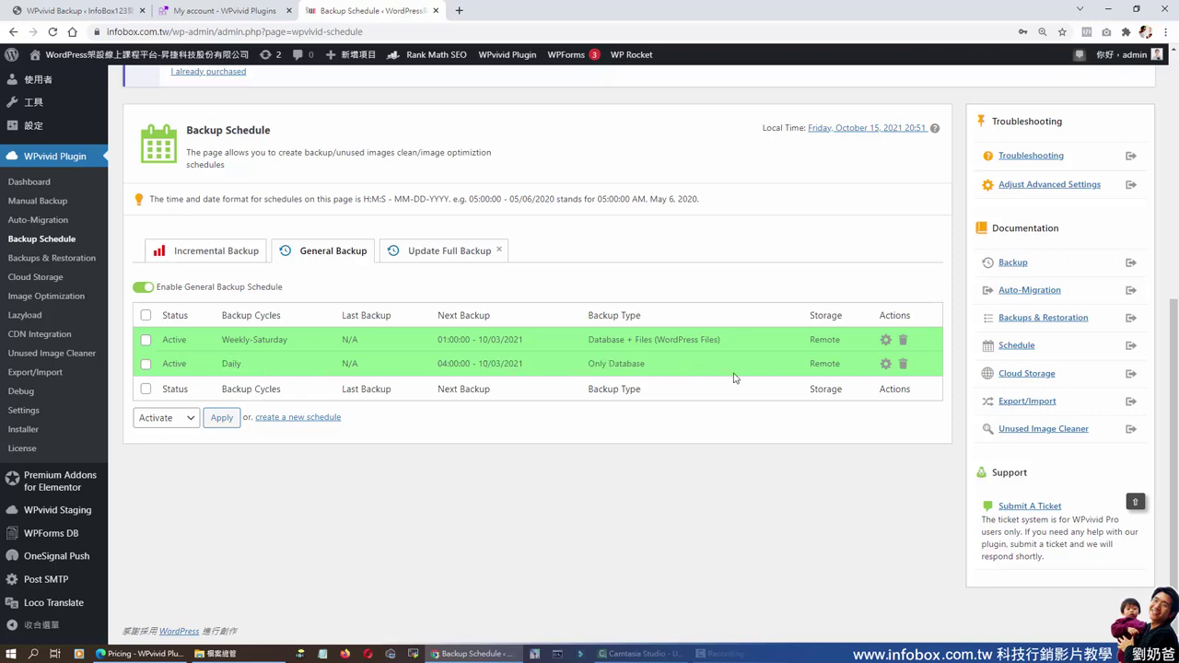
left_click(891, 365)
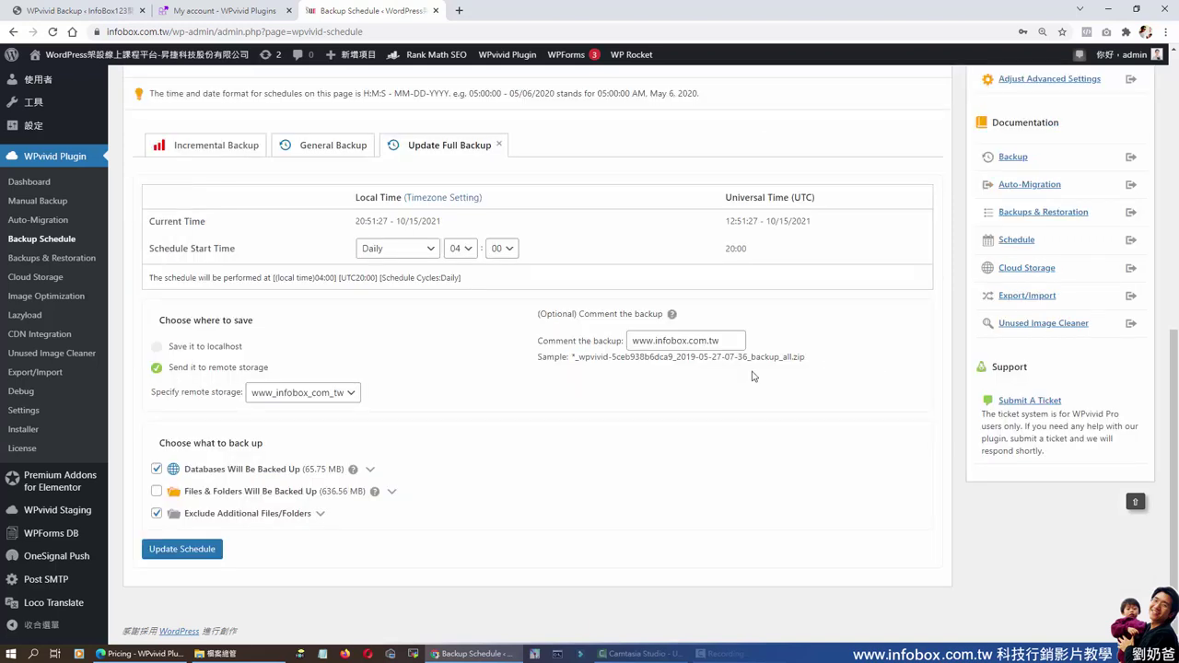
Try cycles of every hour, every 2 hours, every 4 hours and every 8 hours for the database backup, ending on every hour.
left_click(397, 247)
left_click(413, 272)
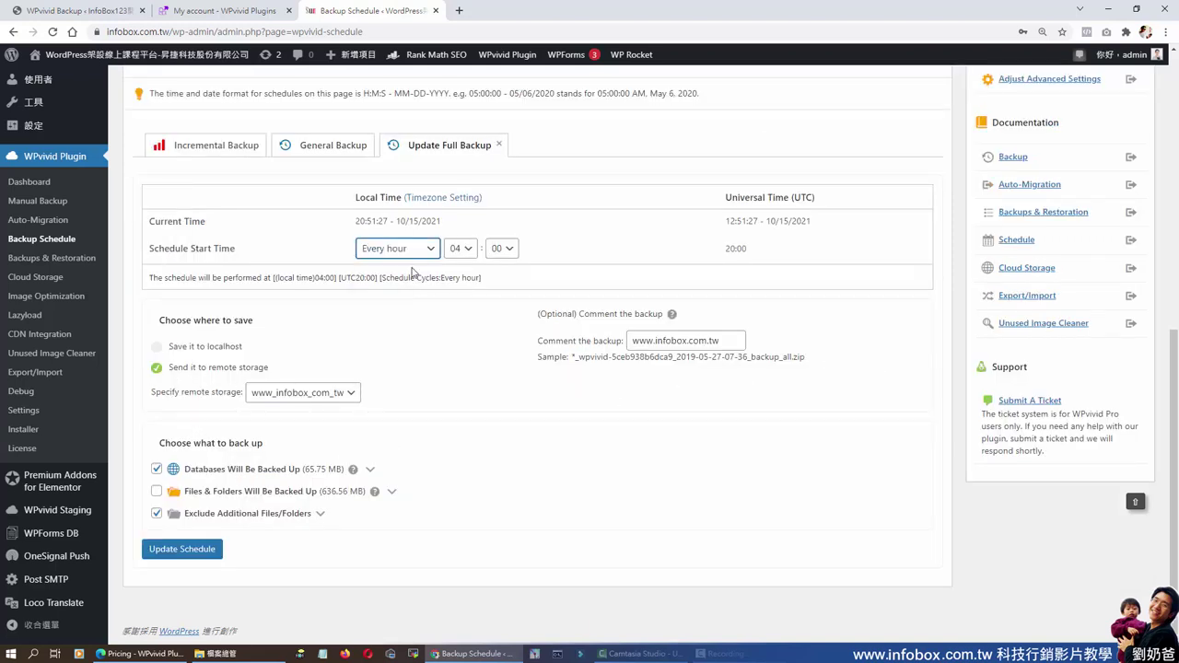
left_click(414, 249)
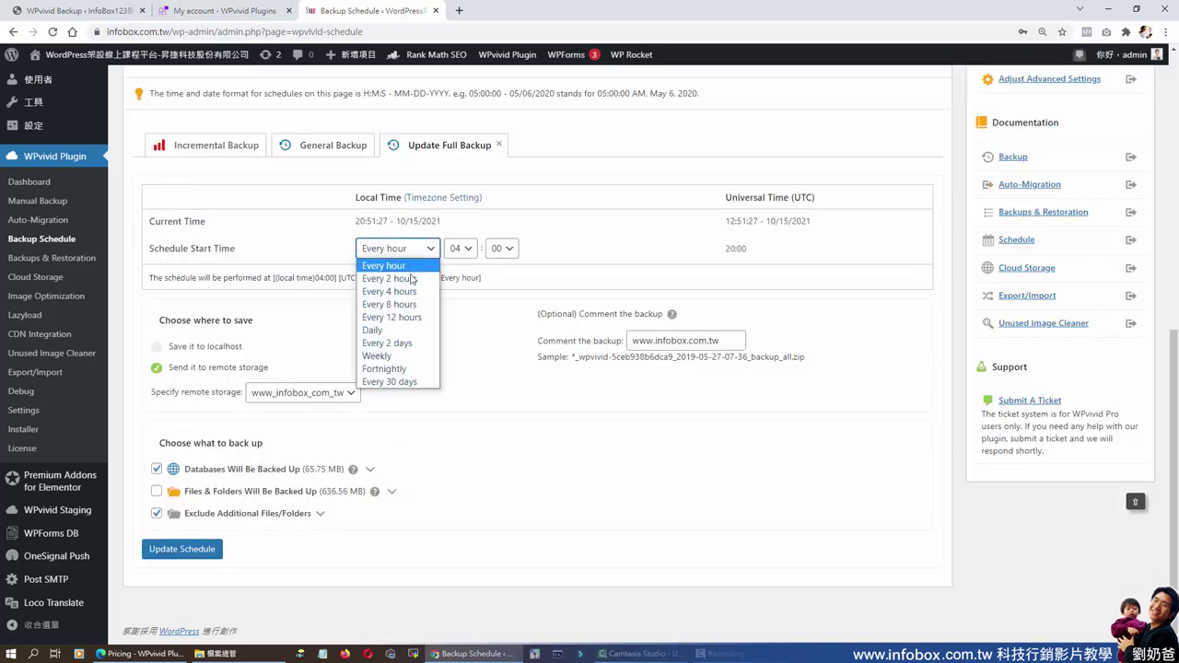
left_click(412, 275)
left_click(420, 251)
left_click(414, 291)
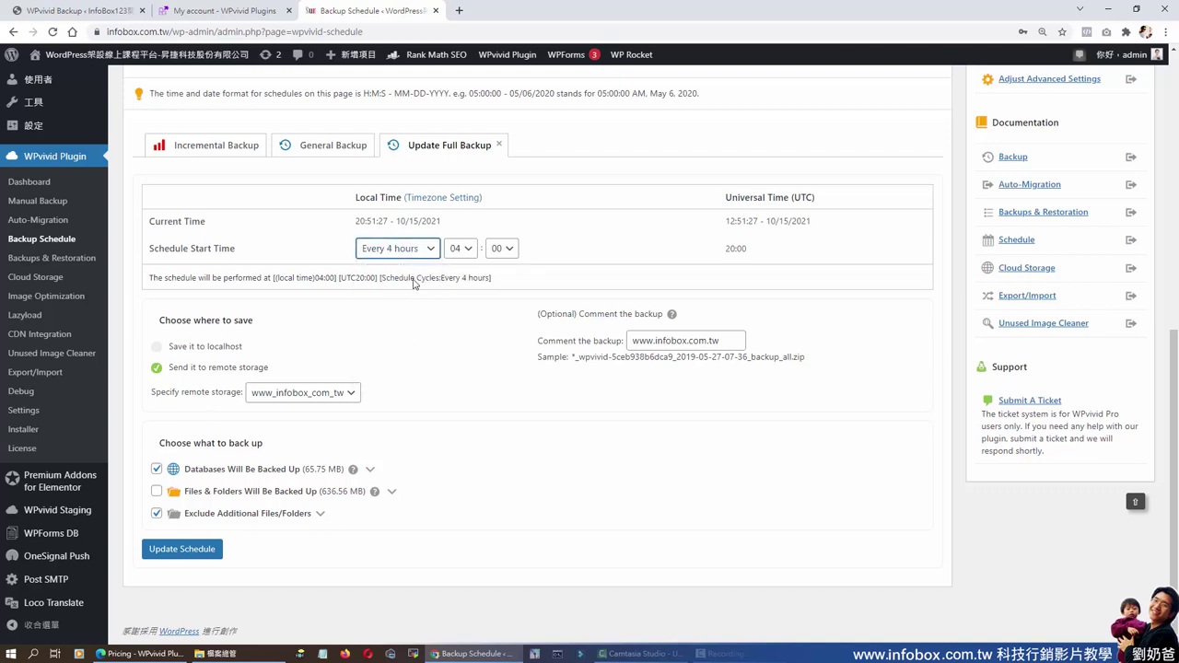
left_click(417, 256)
left_click(413, 304)
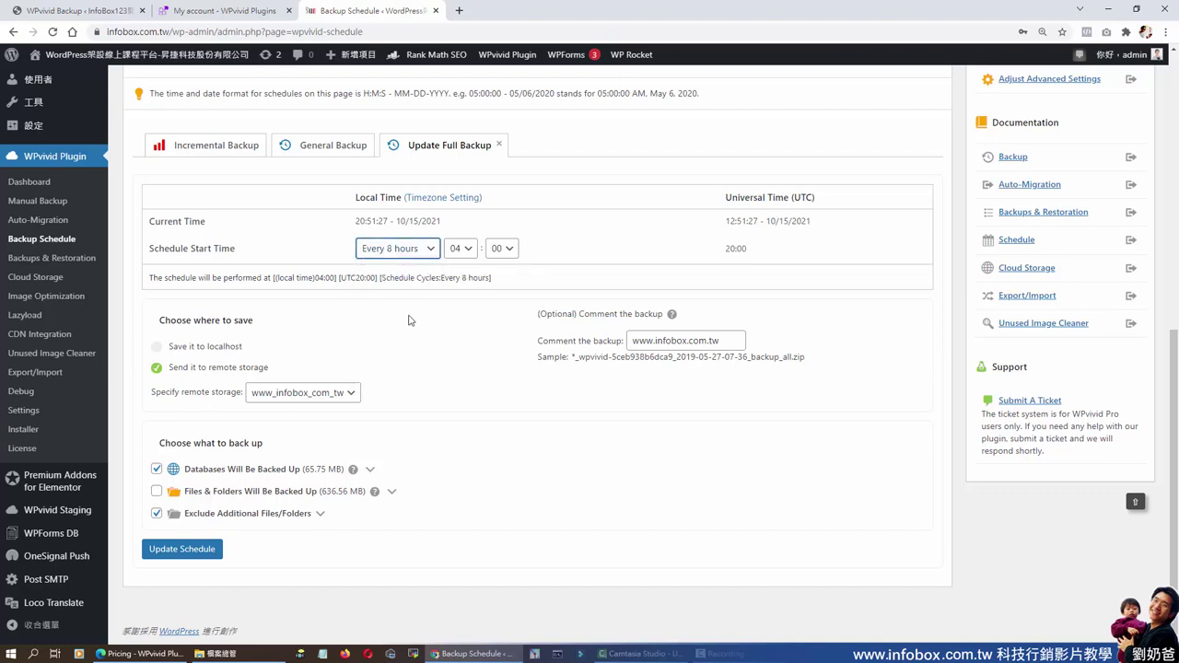
left_click(413, 255)
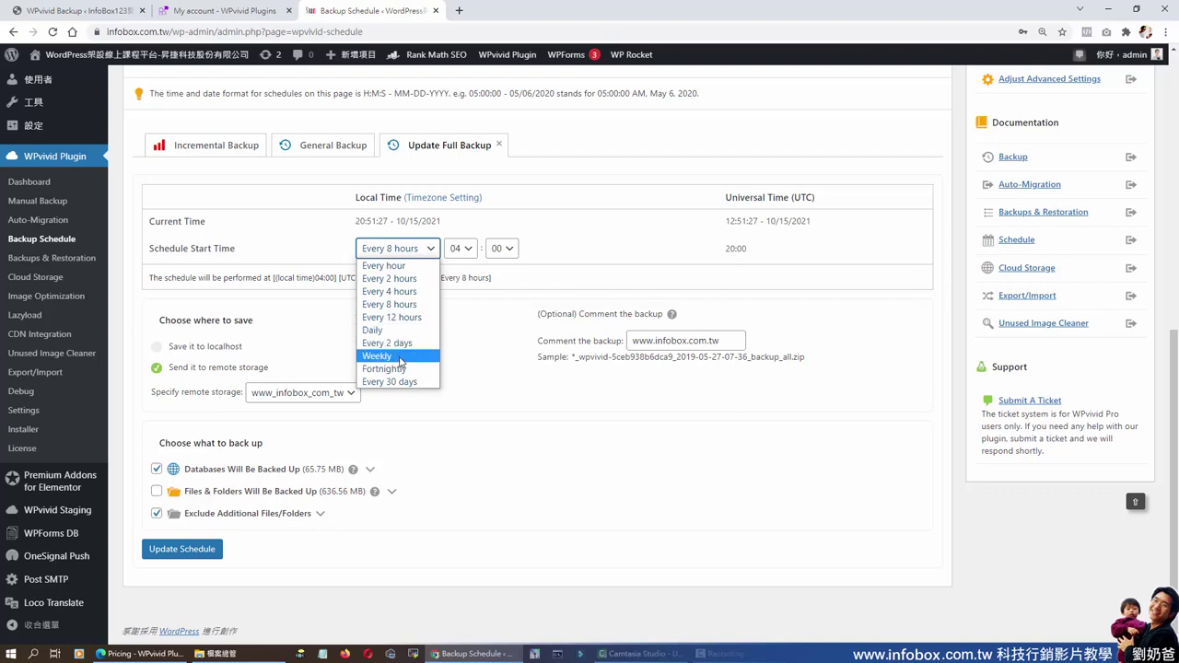
left_click(421, 267)
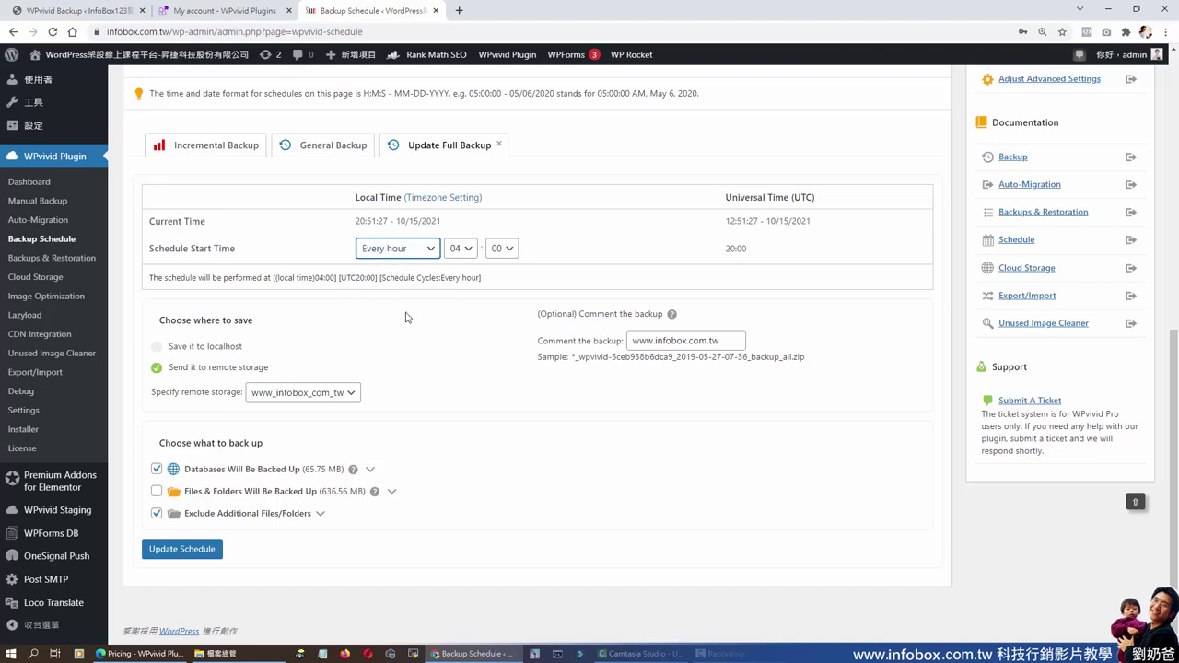
Set the database backup's cycle back to Daily and return to the general backup list without updating the schedule.
left_click(416, 254)
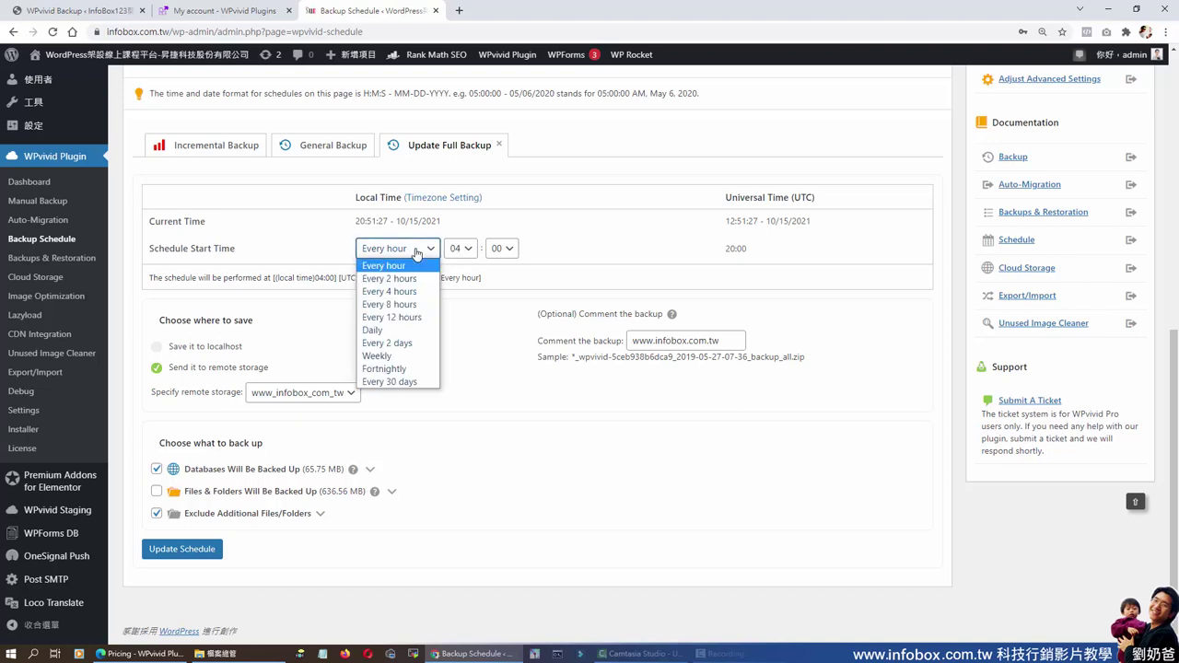
left_click(407, 330)
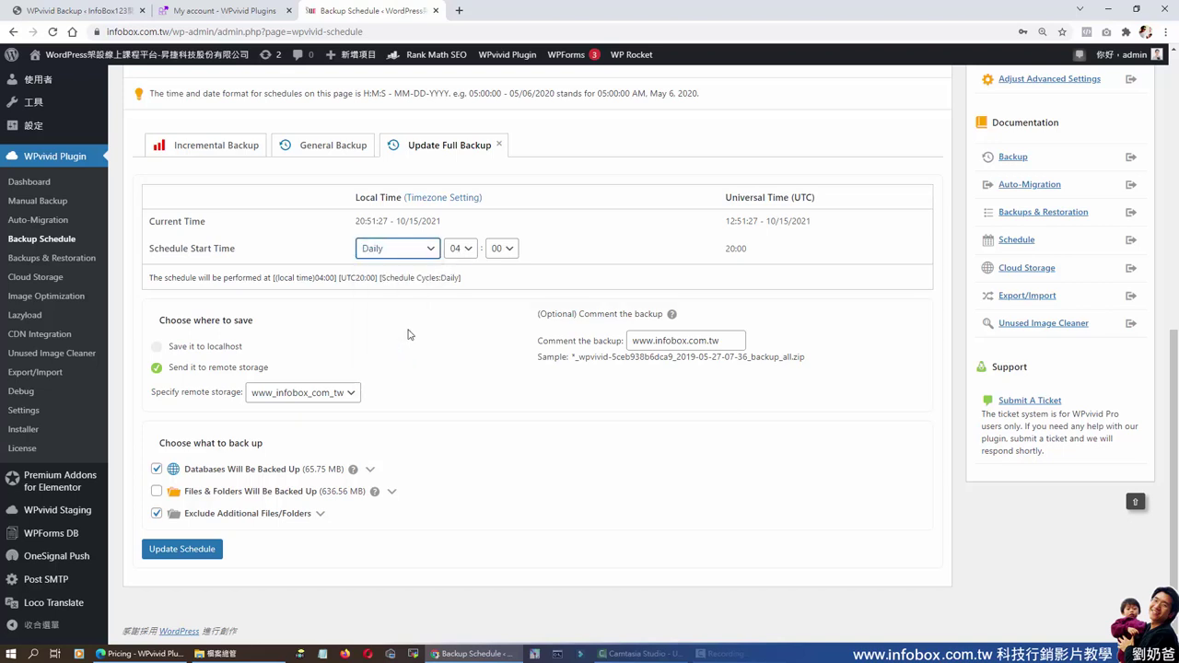
left_click(350, 145)
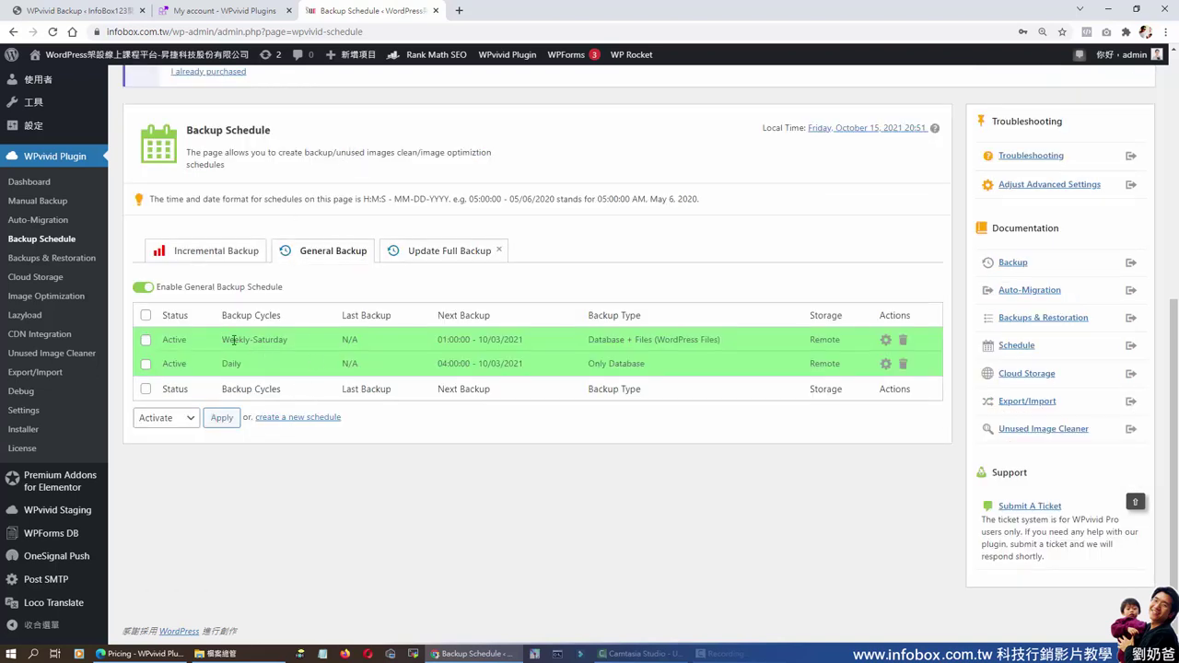
Create a weekly Monday 00:00 backup schedule saved to localhost that backs up only the databases, leaving out files and exclusions.
left_click(285, 417)
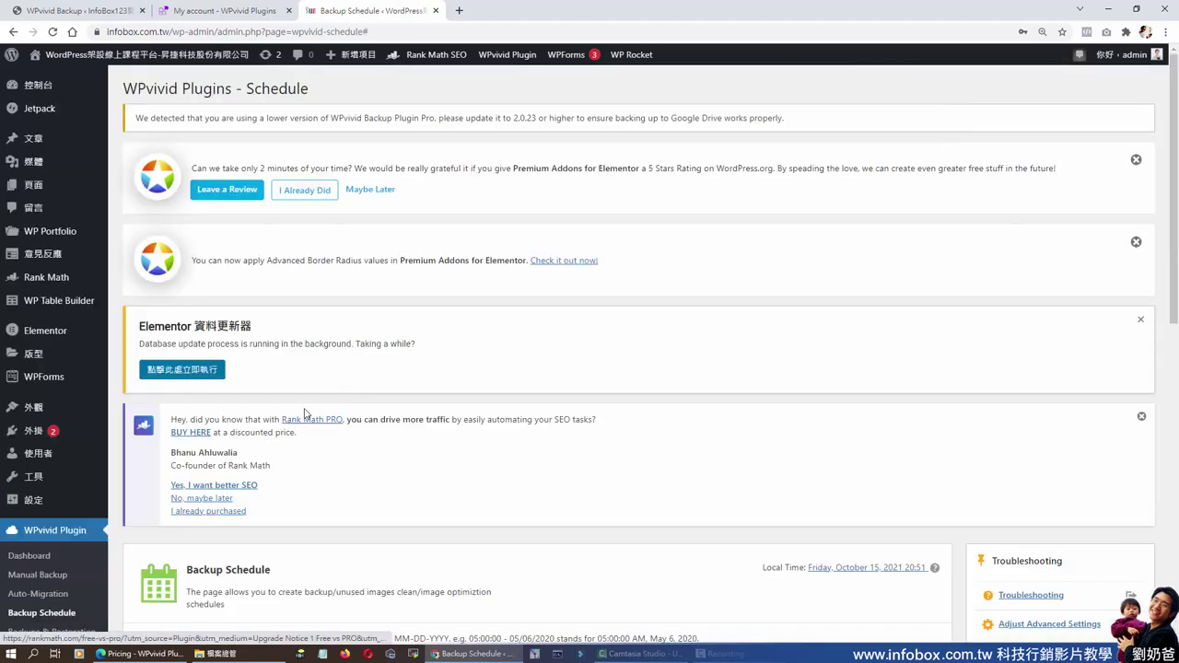
scroll(285, 420, "down", 4)
scroll(343, 481, "down", 2)
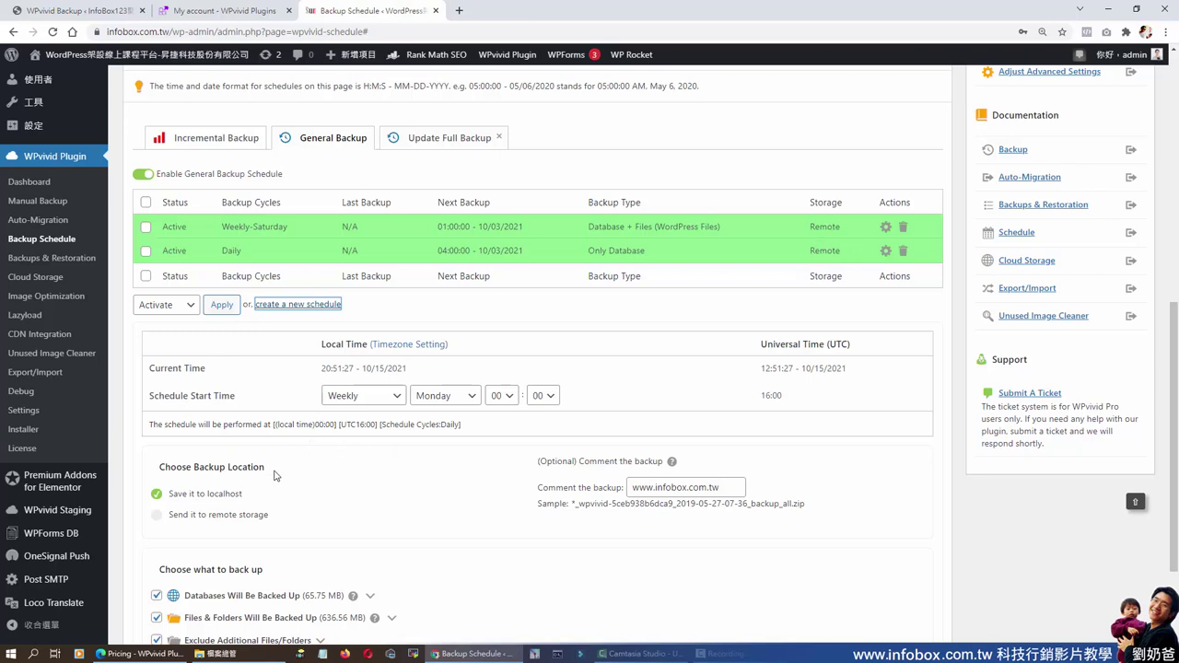
scroll(411, 488, "down", 1)
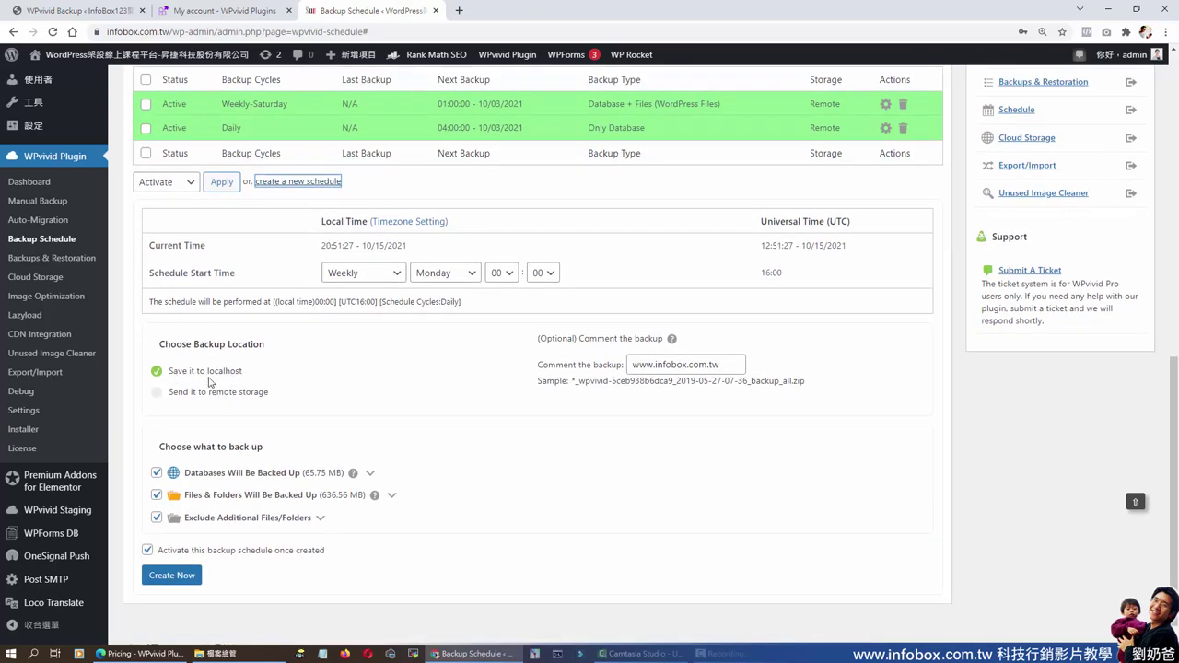
left_click(157, 495)
left_click(157, 516)
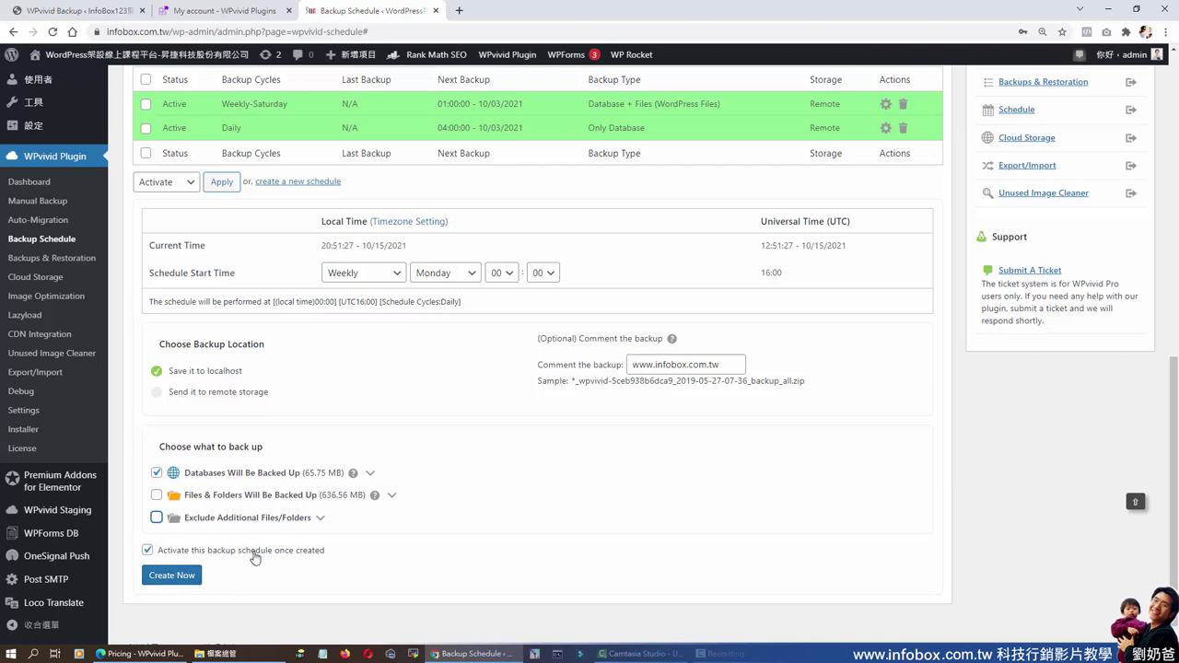
left_click(169, 581)
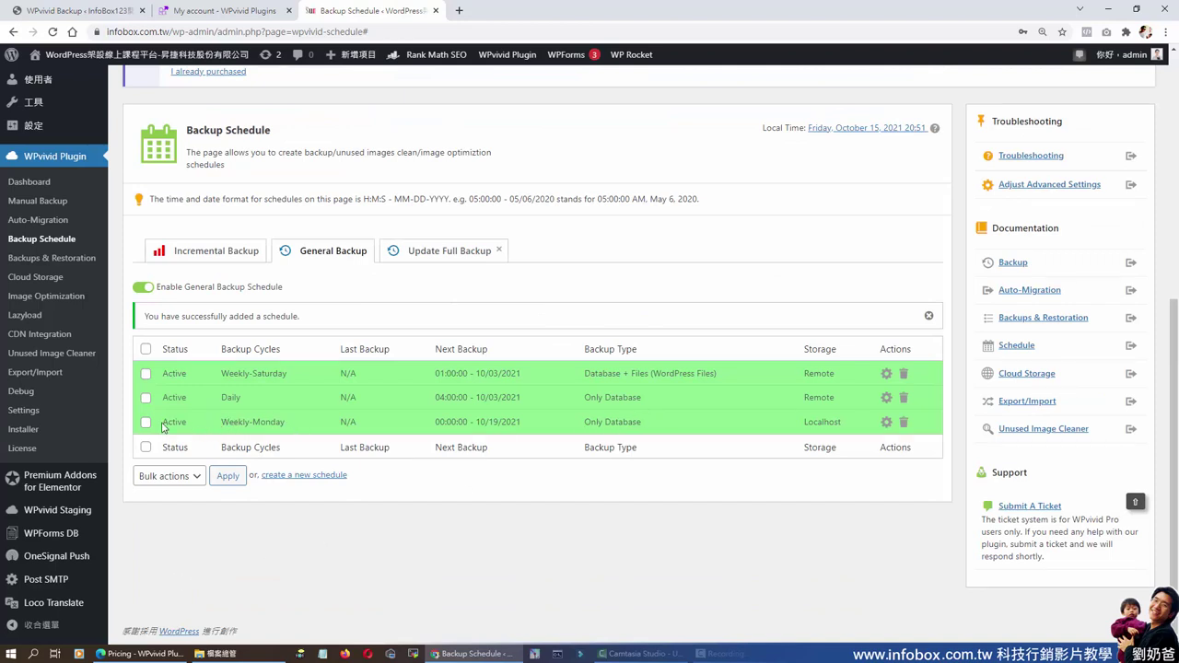
Check the backup type and storage of the weekly Monday schedule and remove that schedule from the general backup list.
left_click_drag(585, 422, 659, 426)
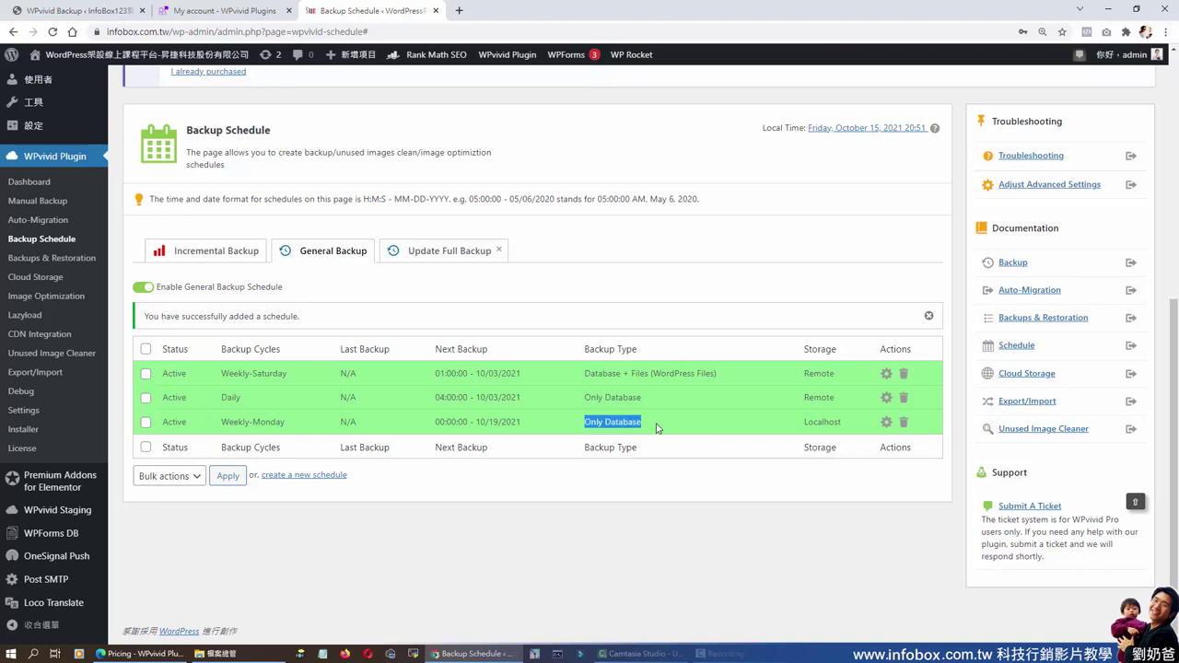
left_click_drag(806, 423, 836, 380)
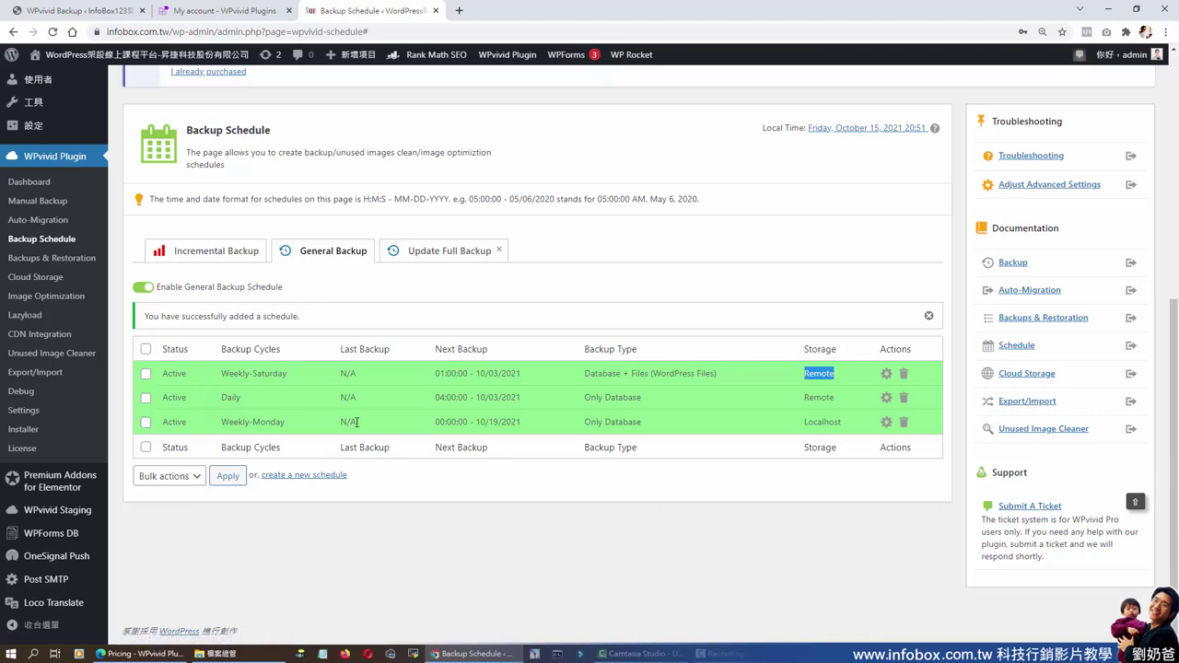
left_click(903, 422)
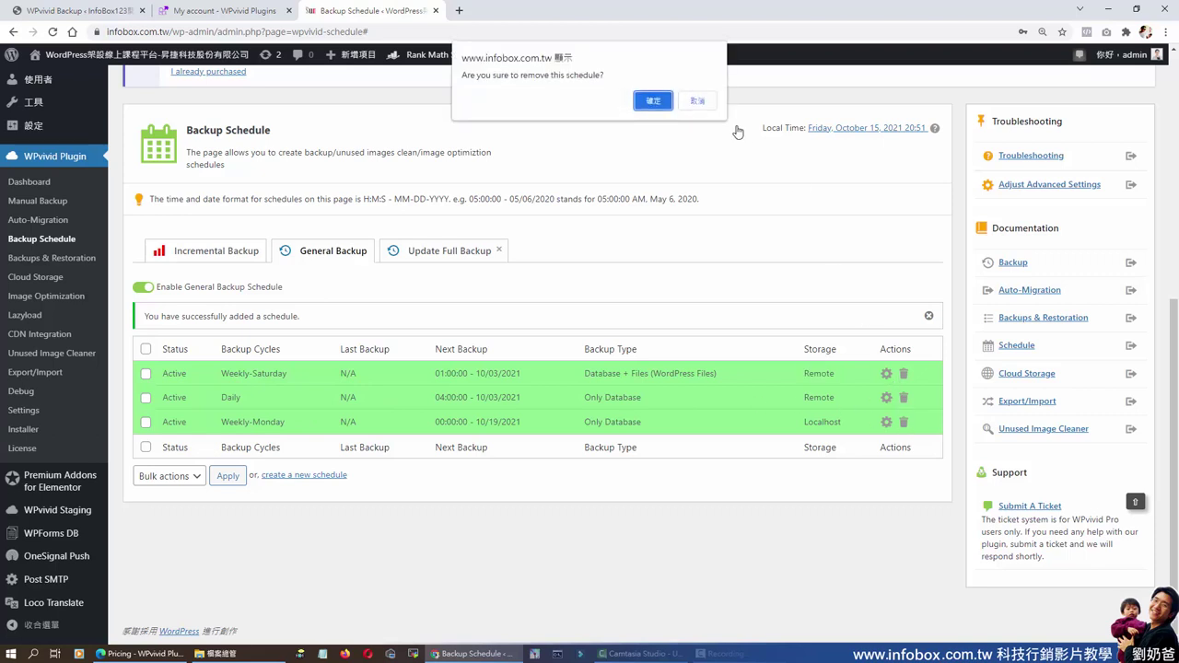
left_click(658, 105)
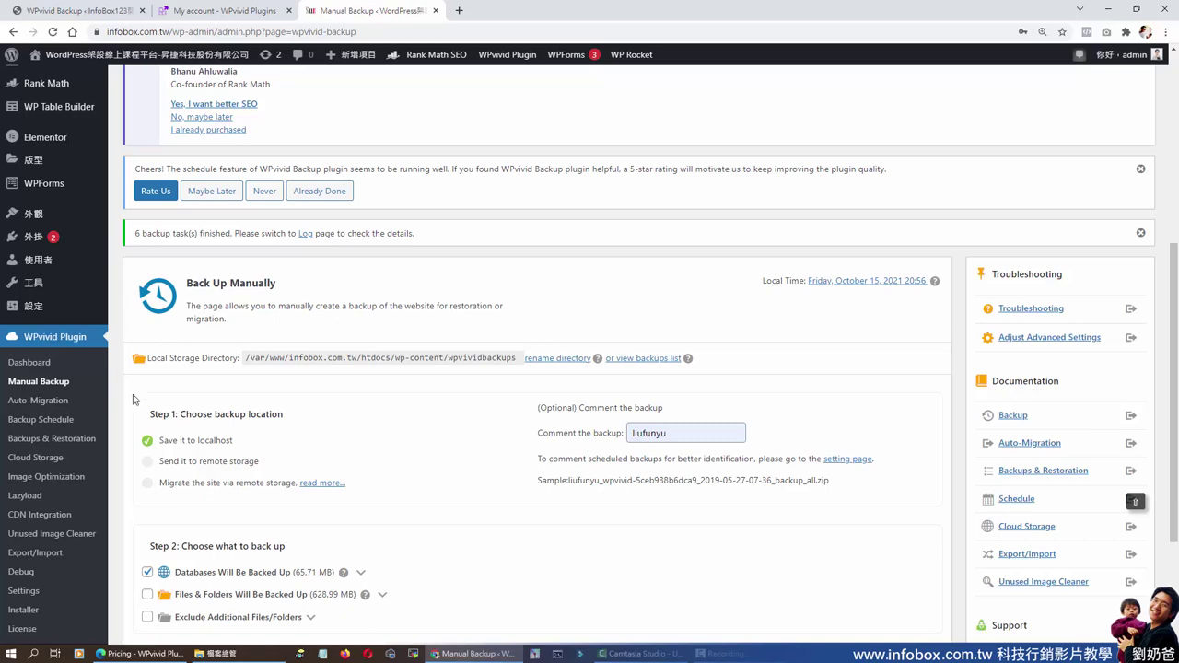
Open the Backups & Restoration page and list the backups kept in remote storage.
left_click(66, 445)
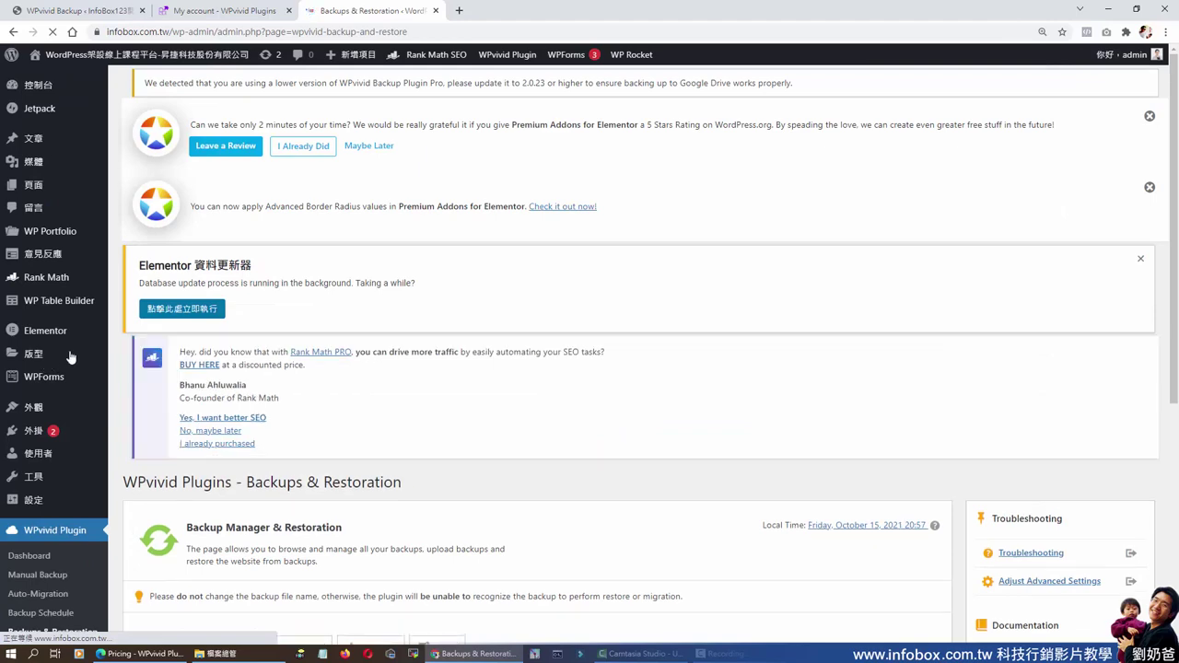
scroll(95, 404, "down", 3)
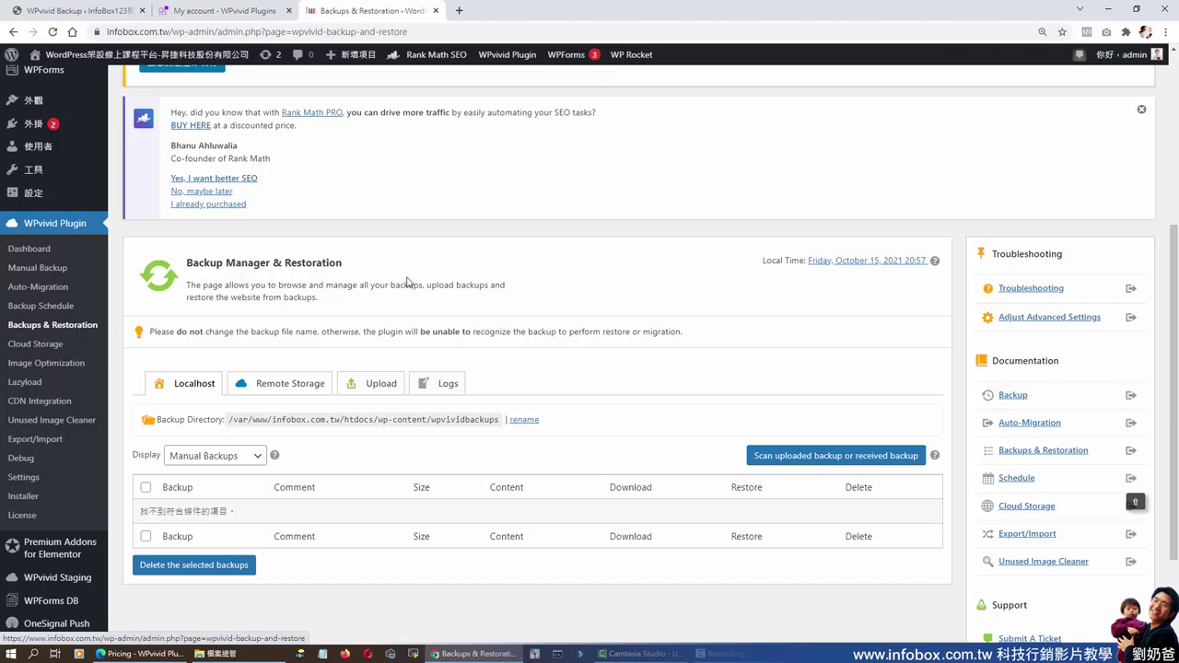
scroll(705, 408, "down", 1)
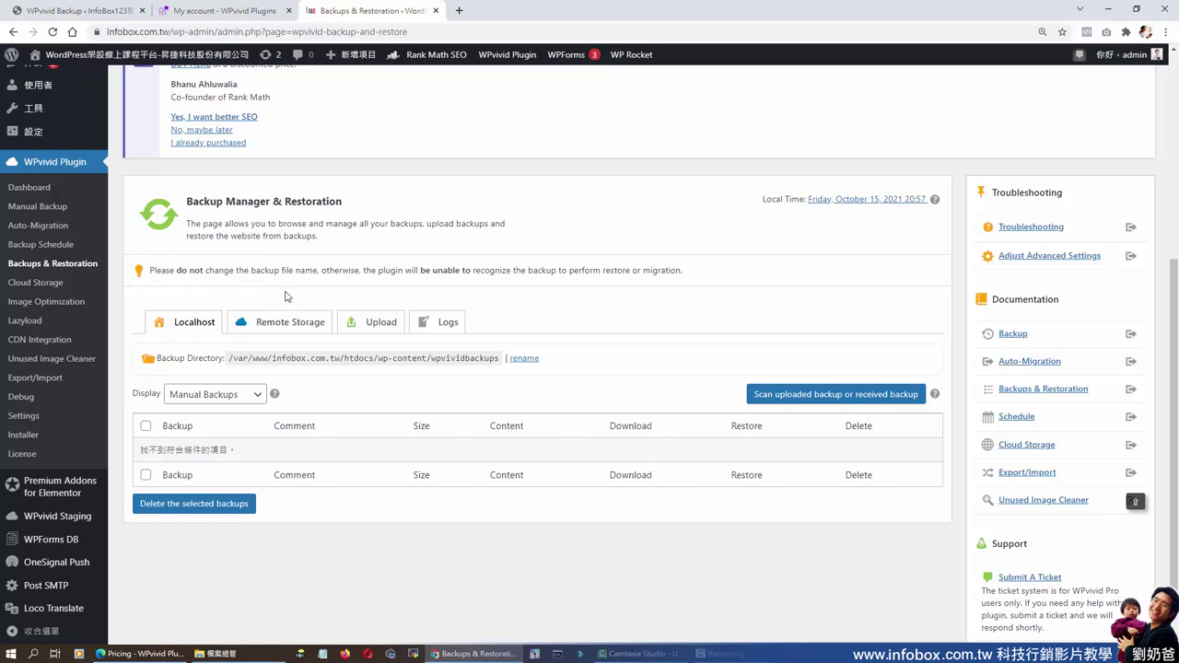
left_click(291, 325)
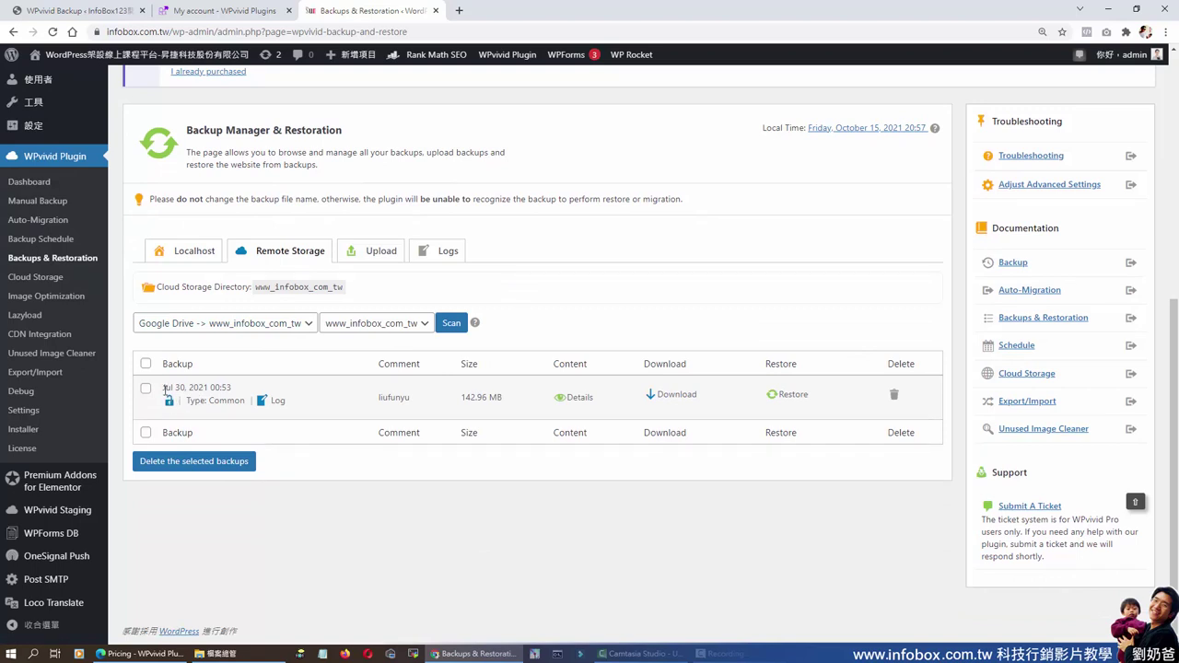
Check the size and content details of the Jul 30, 2021 remote backup and return to the remote storage list.
mouse_move(180, 389)
left_click_drag(461, 397, 503, 396)
left_click(578, 397)
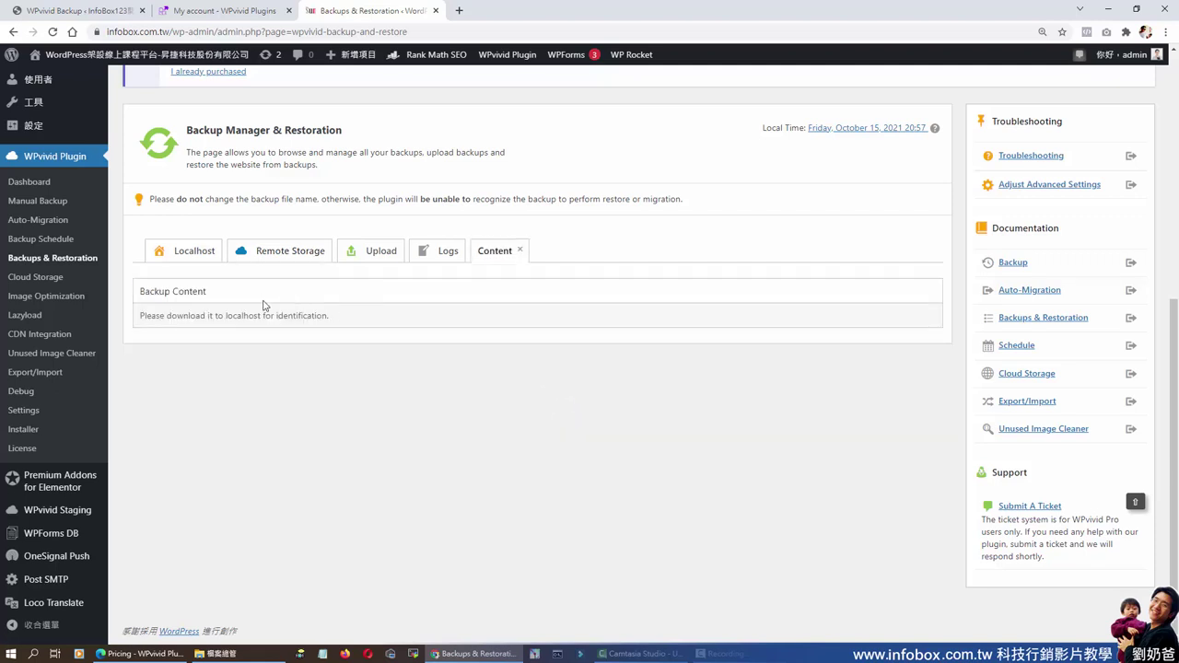
left_click(303, 257)
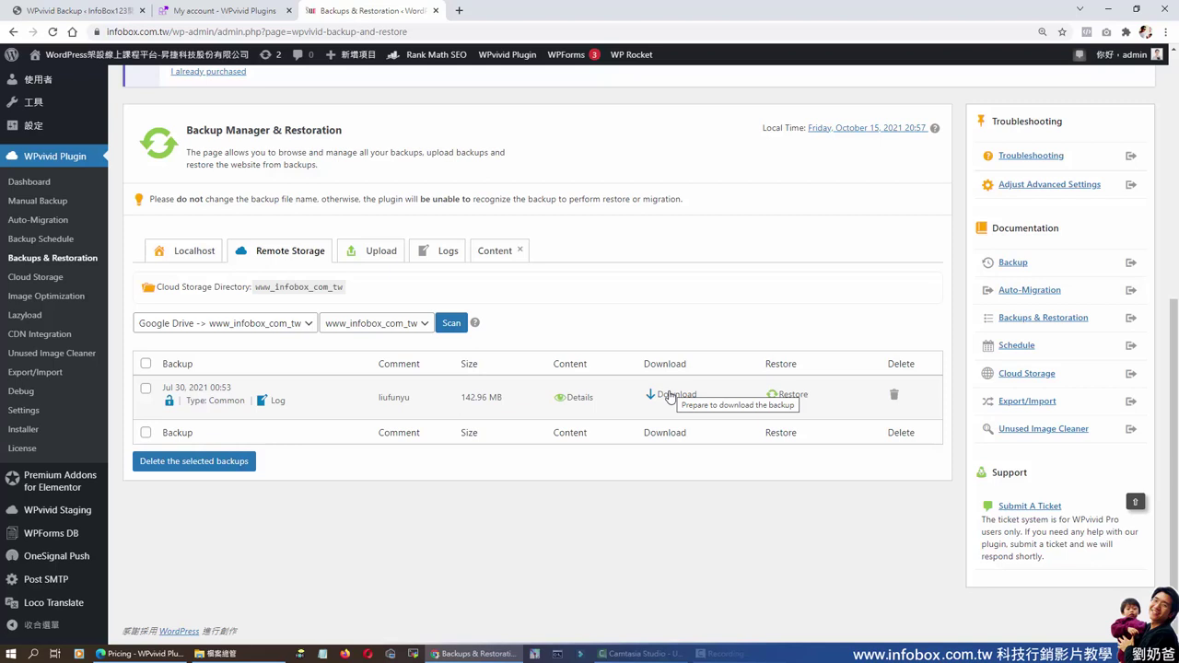
Open the Jul 30, 2021 backup's downloads, examine the part001 and part002 file names and sizes, and return to the remote storage list.
left_click(669, 395)
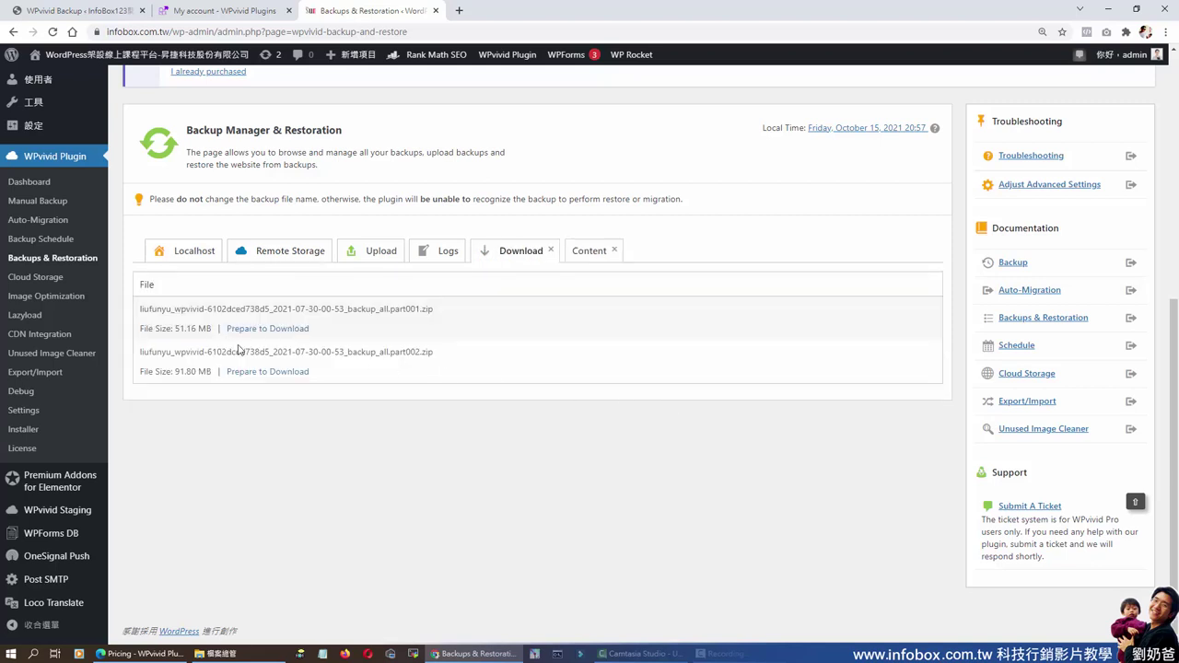
left_click_drag(159, 329, 215, 330)
left_click(381, 350)
left_click_drag(388, 309, 422, 309)
left_click_drag(388, 352, 422, 352)
left_click(271, 257)
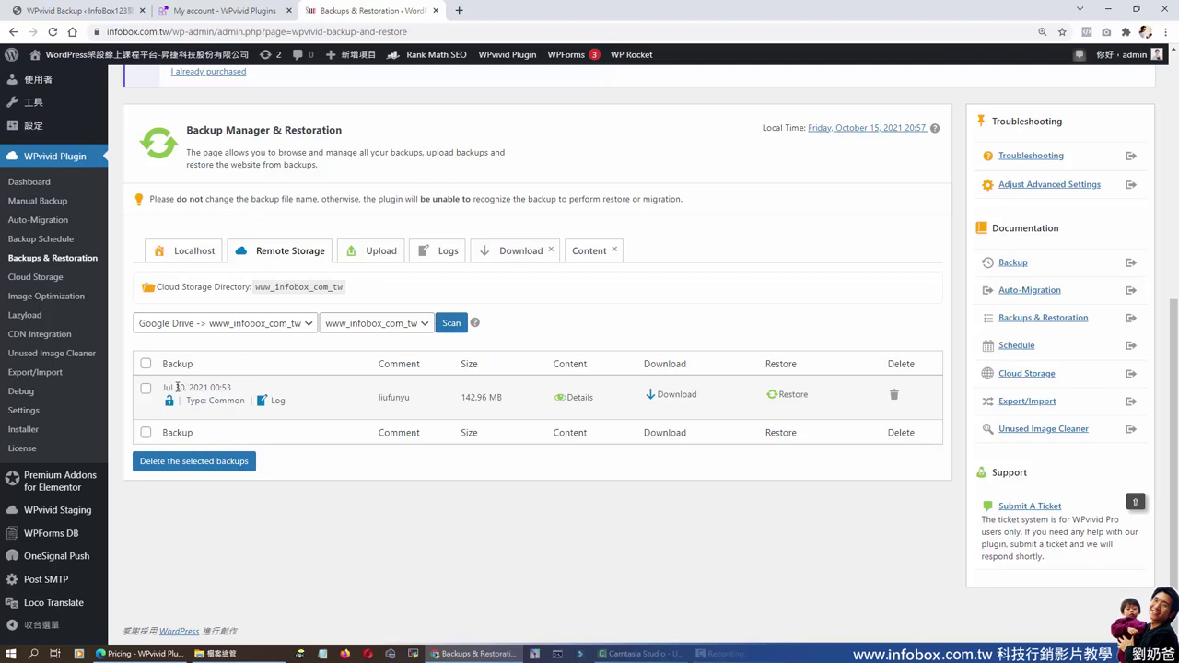
mouse_move(164, 388)
left_mouse_down()
mouse_move(221, 388)
mouse_move(163, 388)
mouse_move(185, 388)
left_mouse_up()
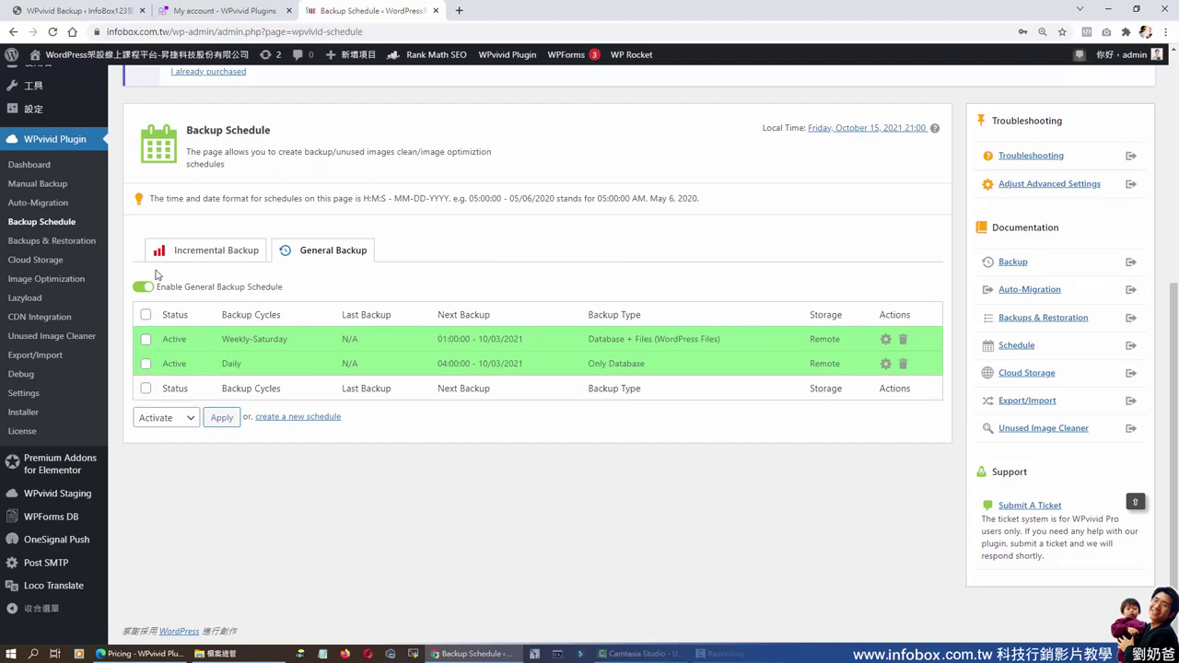
Run a manual backup of the databases, files and folders to remote storage and follow its progress.
left_click(40, 189)
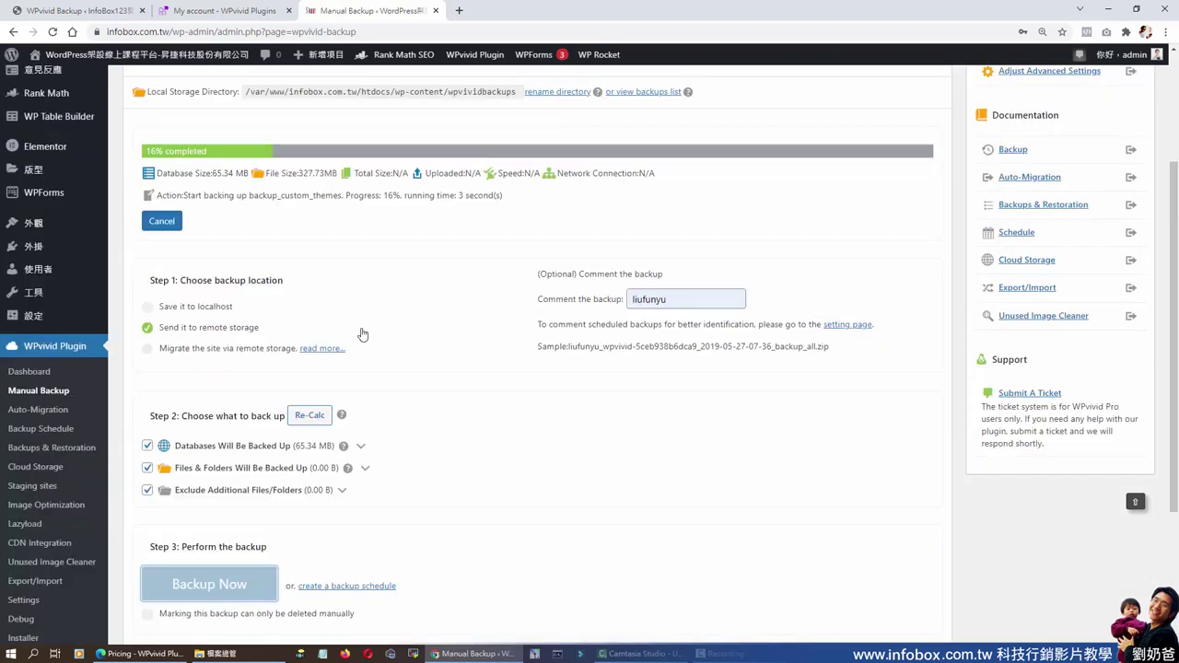
scroll(250, 406, "up", 2)
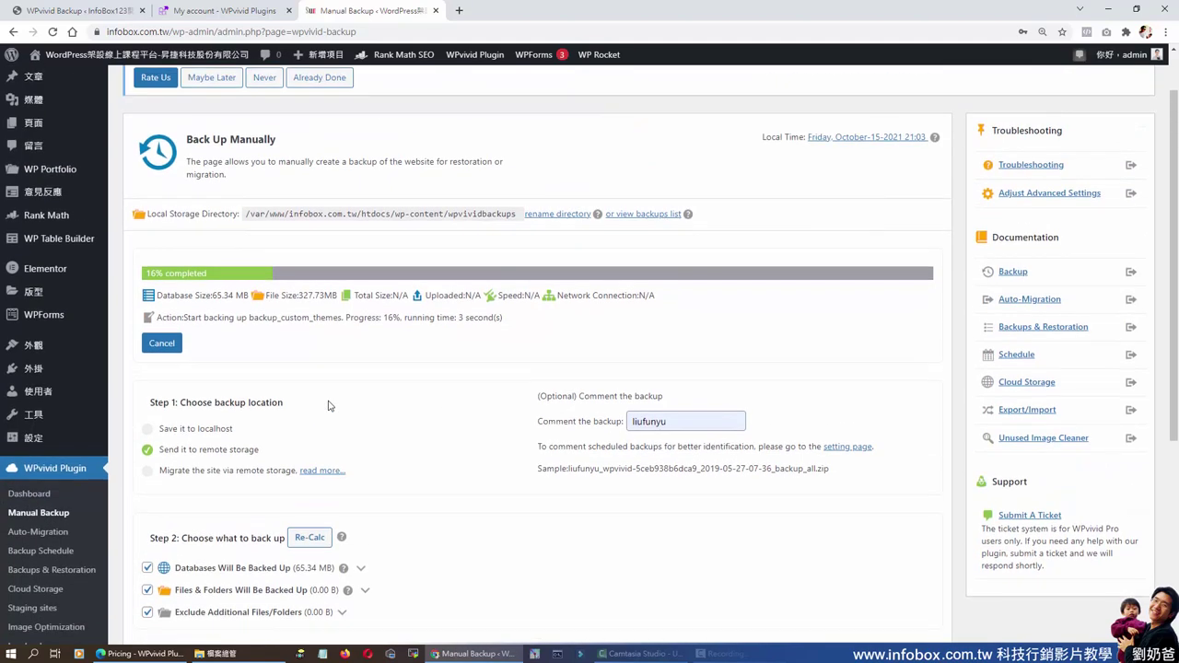
scroll(276, 406, "down", 3)
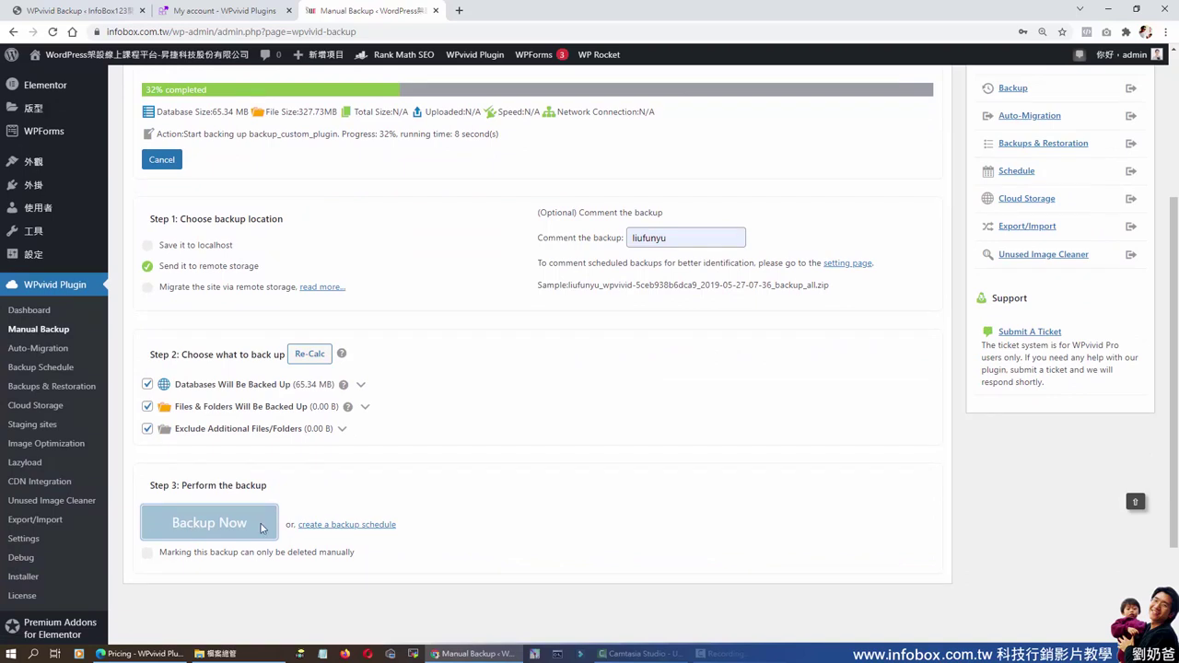
scroll(171, 288, "up", 2)
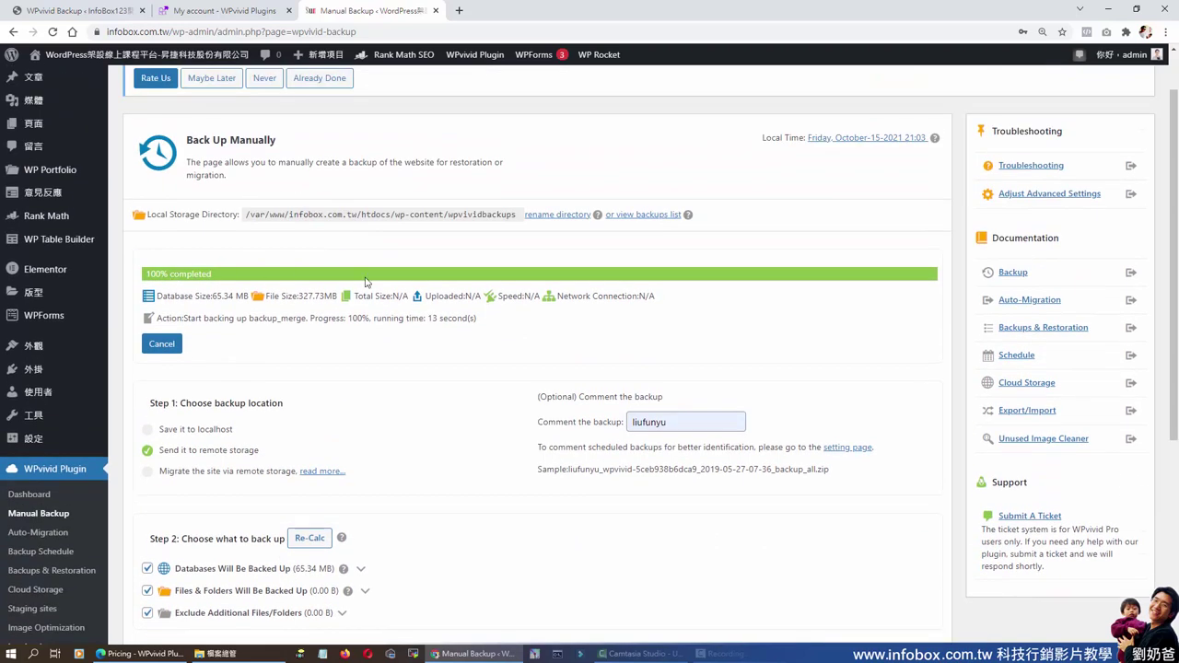
scroll(244, 378, "down", 1)
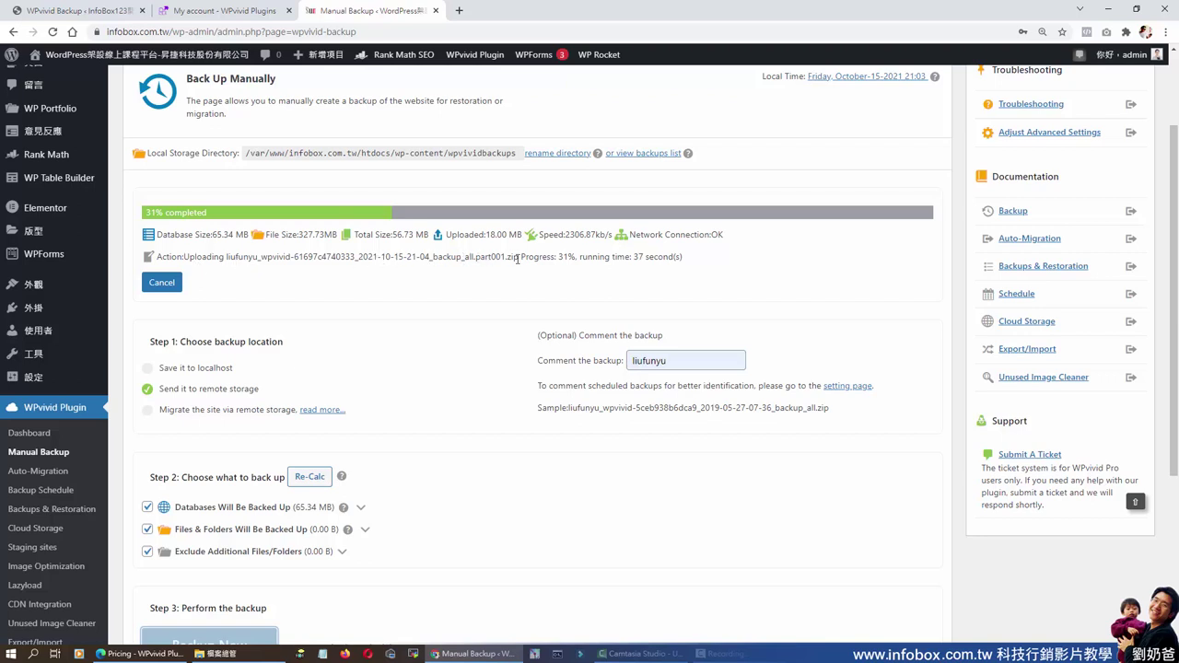
Monitor the upload of the manual backup's part001 and part002 zip files to remote storage.
left_click_drag(484, 257, 503, 257)
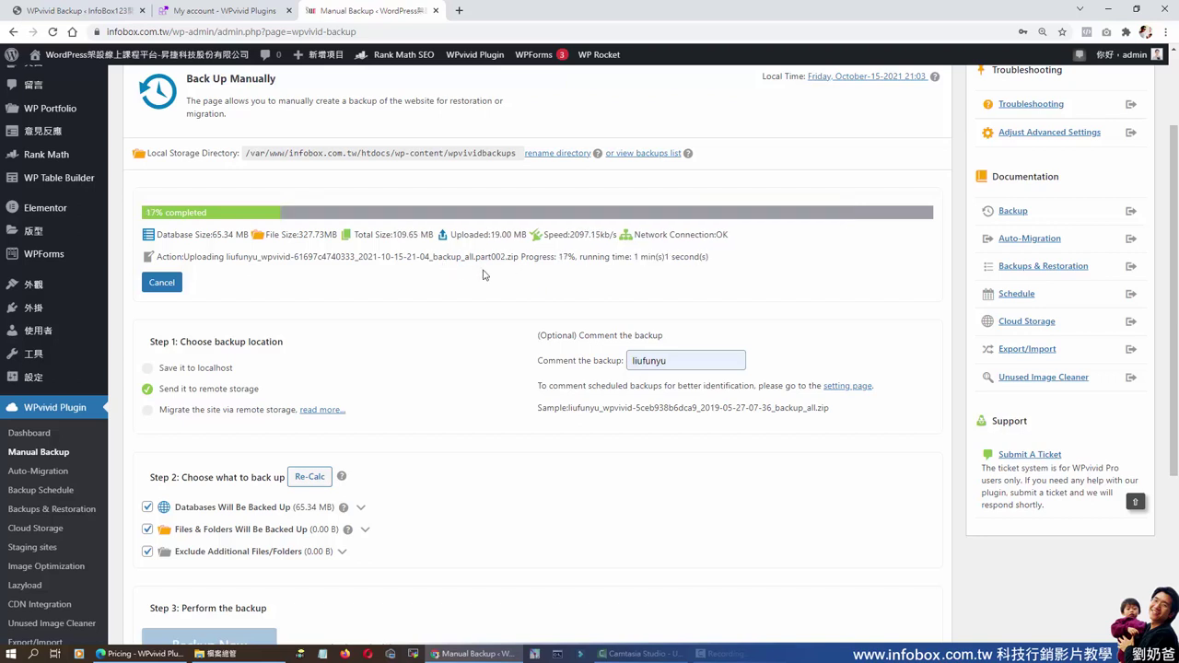
left_click_drag(502, 257, 506, 257)
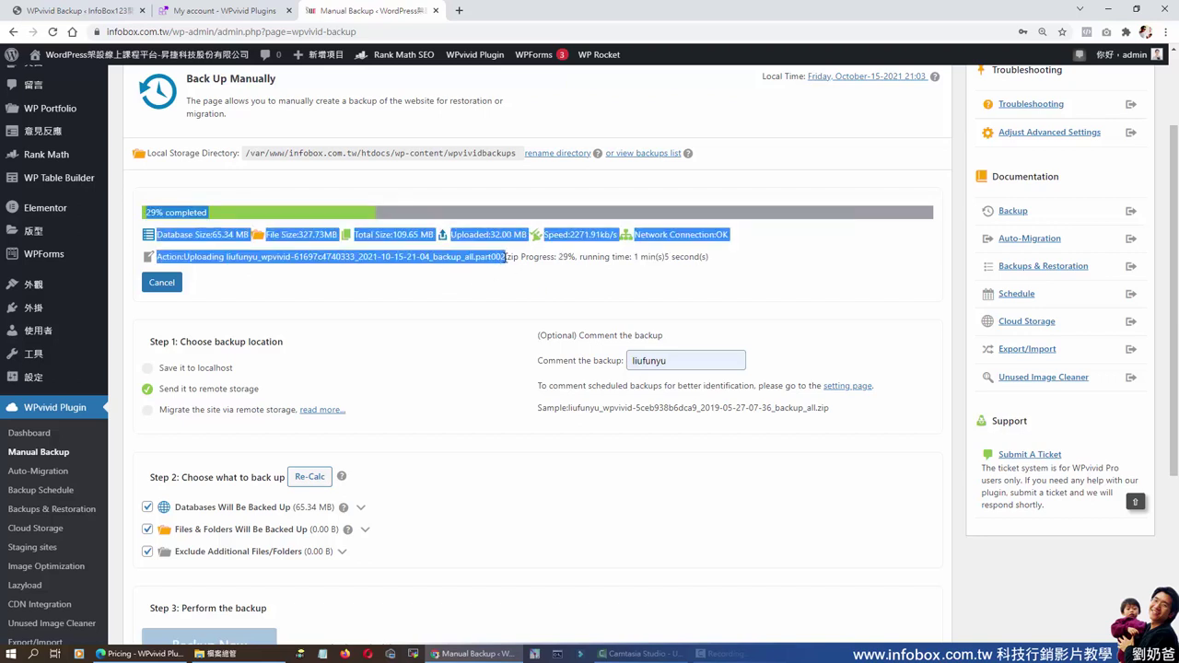
left_click(501, 266)
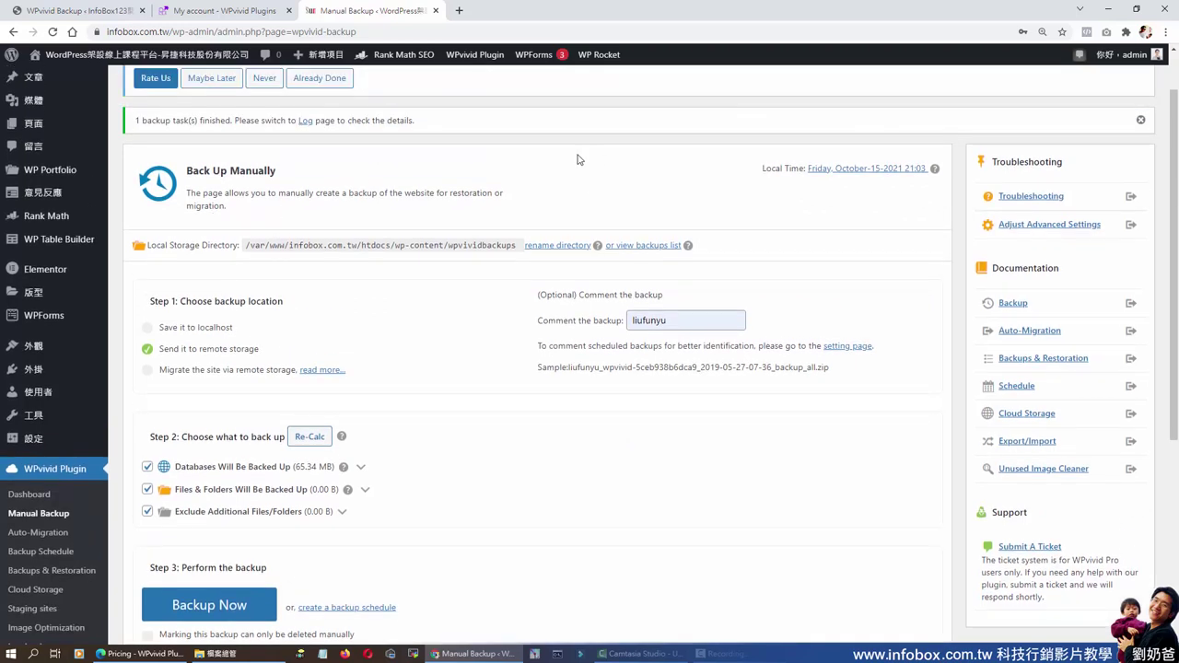
Look up the finished manual backup in the remote storage list on the Backups & Restoration page.
scroll(387, 381, "down", 2)
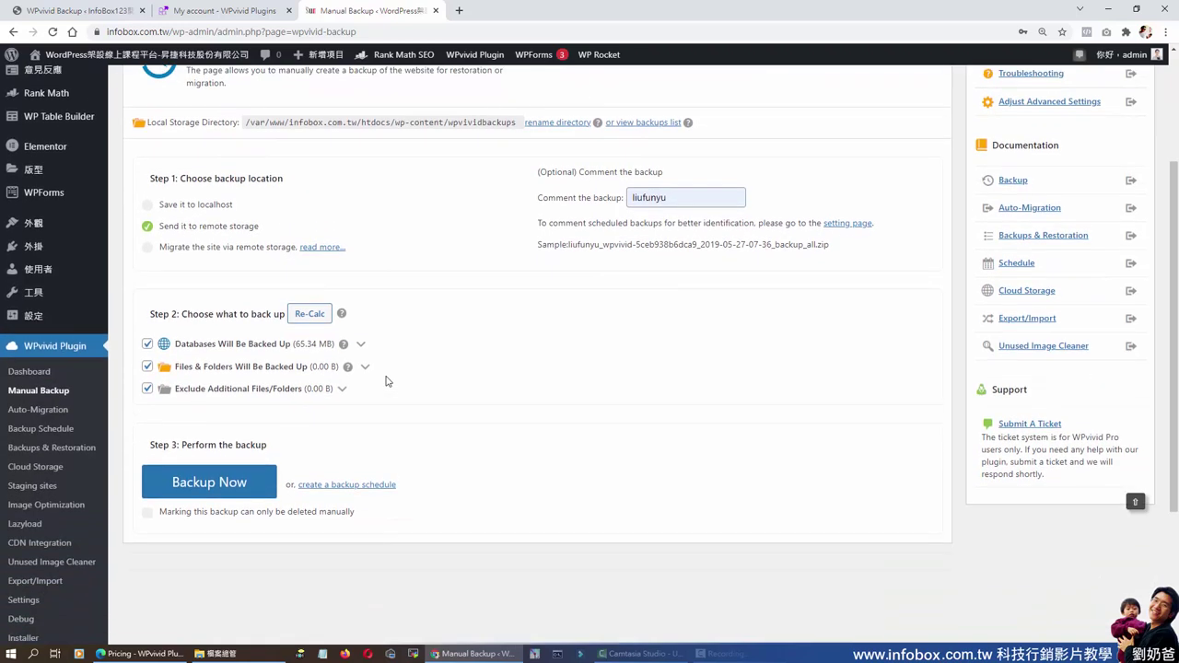
left_click(44, 448)
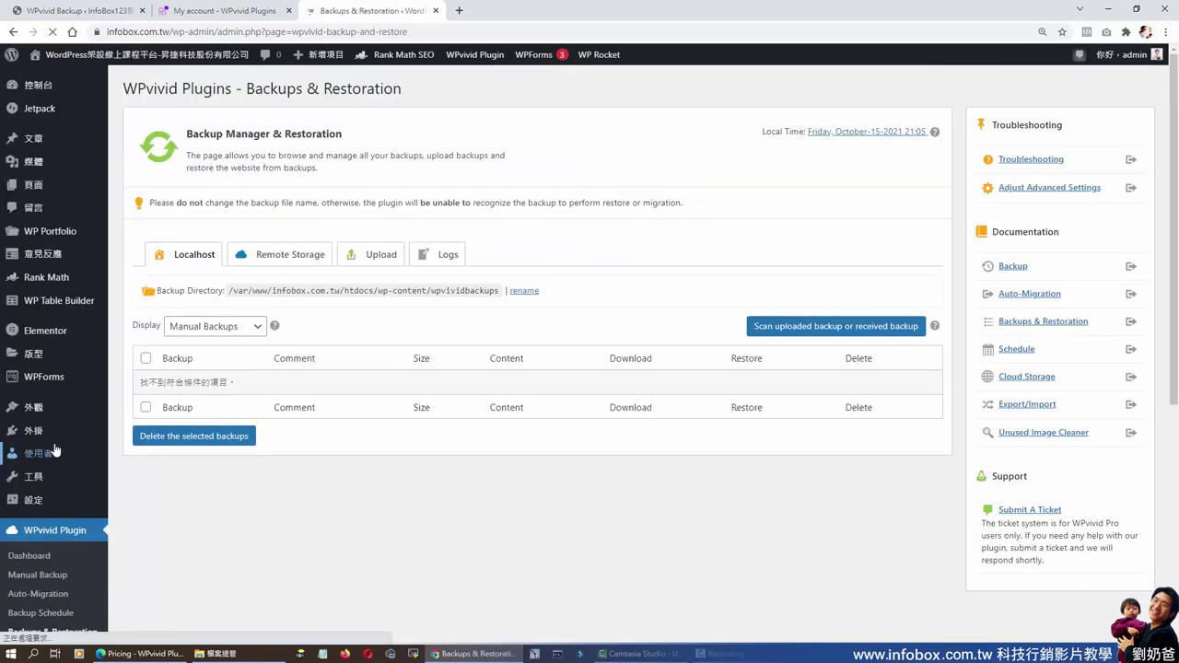
left_click(286, 263)
scroll(279, 259, "down", 2)
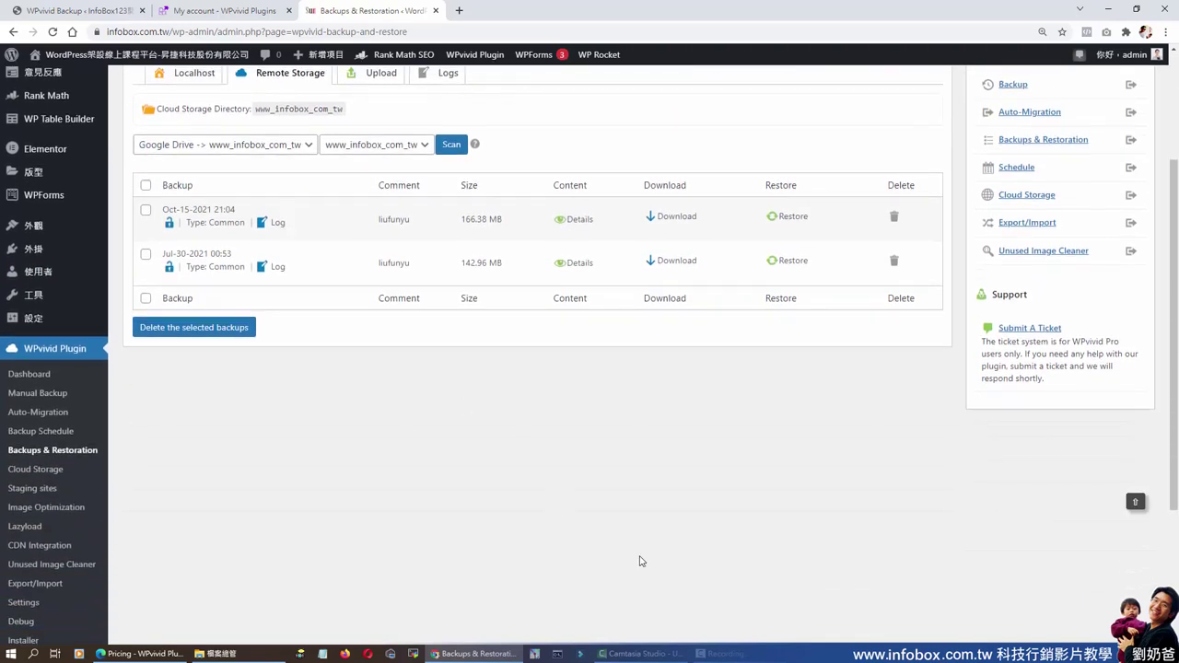
scroll(641, 561, "up", 1)
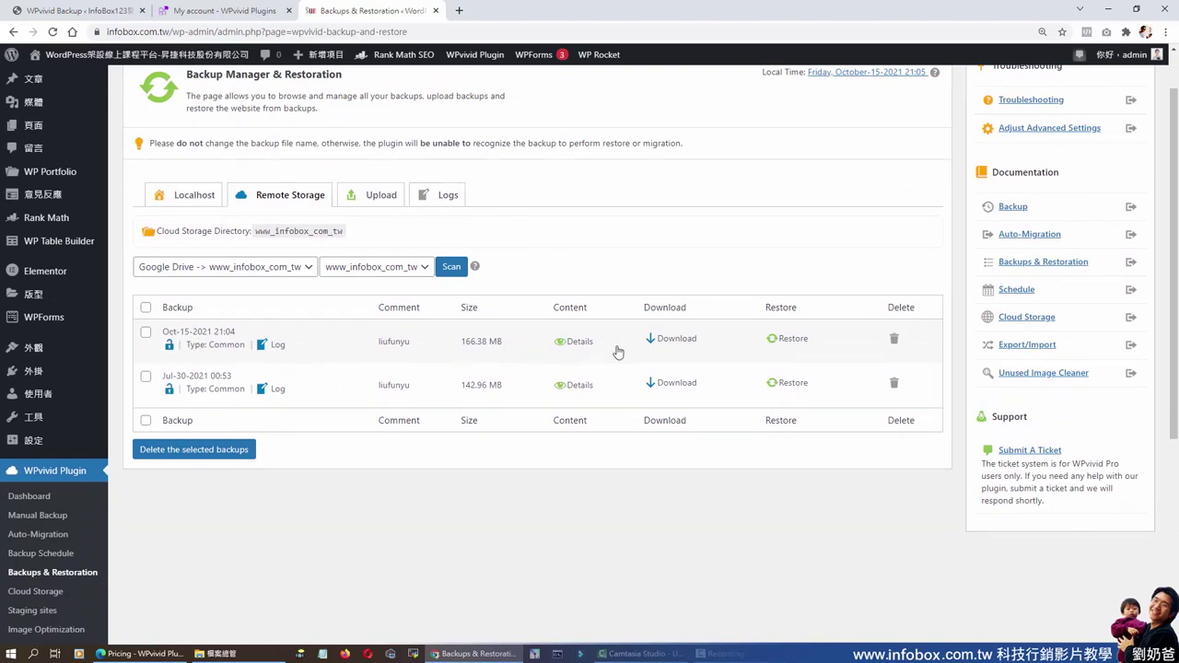
Start restoring the Oct-15-2021 21:04 remote backup by retrieving it to localhost, and read the warning against closing the page.
left_click(786, 341)
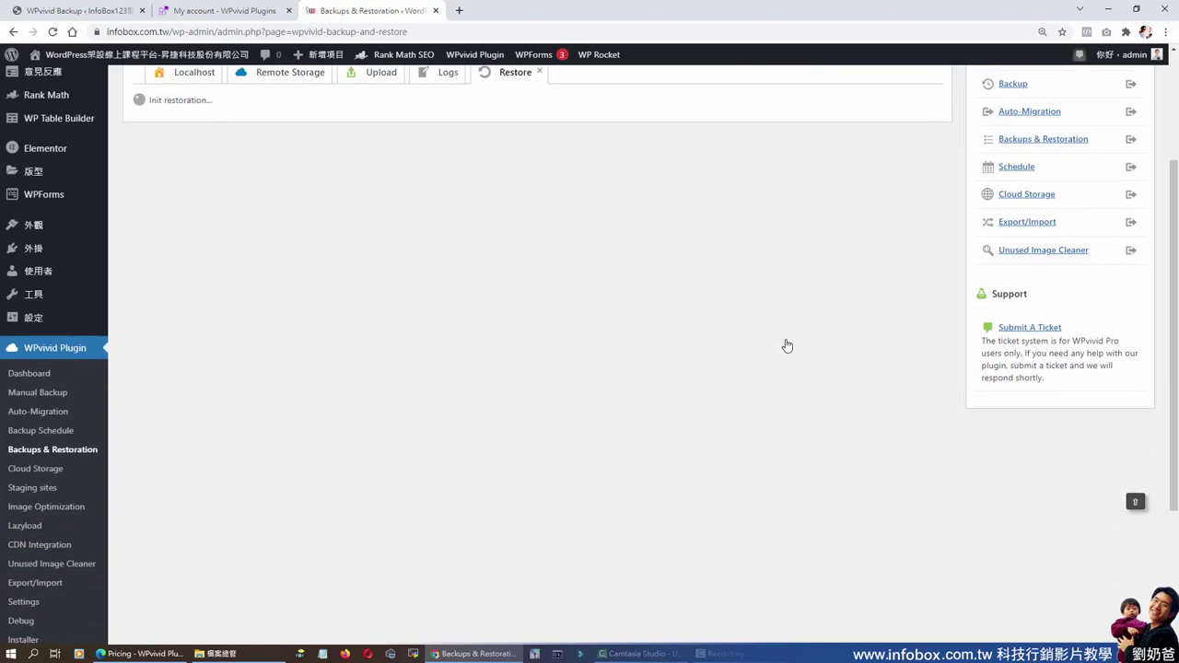
scroll(782, 414, "up", 2)
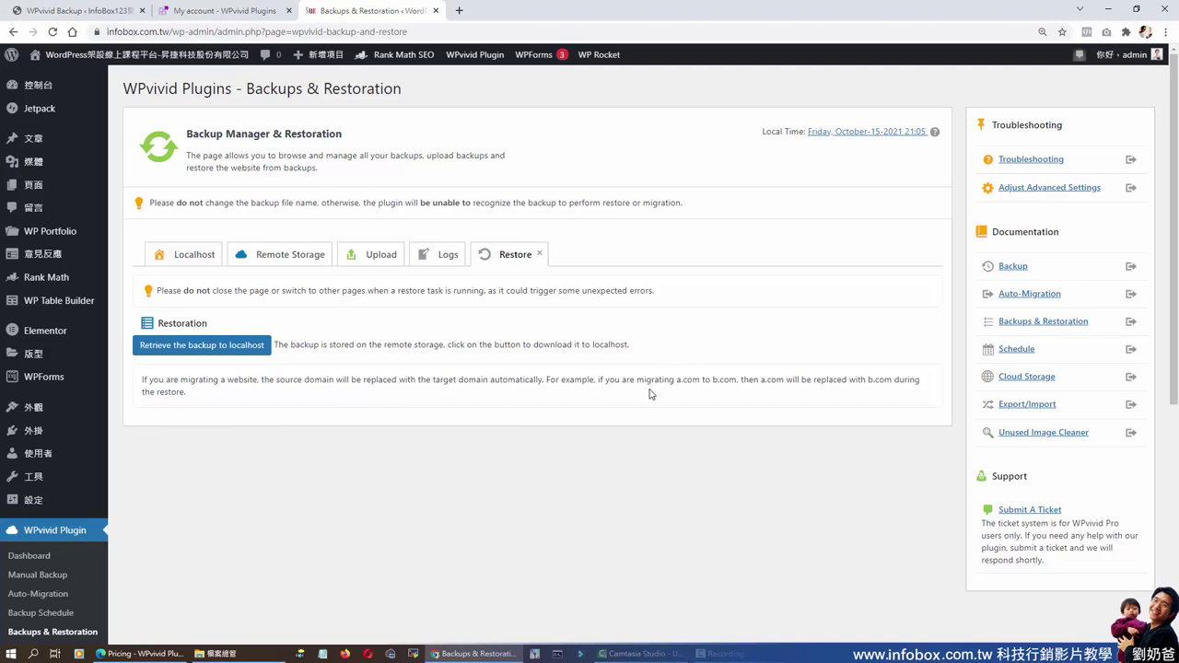
left_click(185, 347)
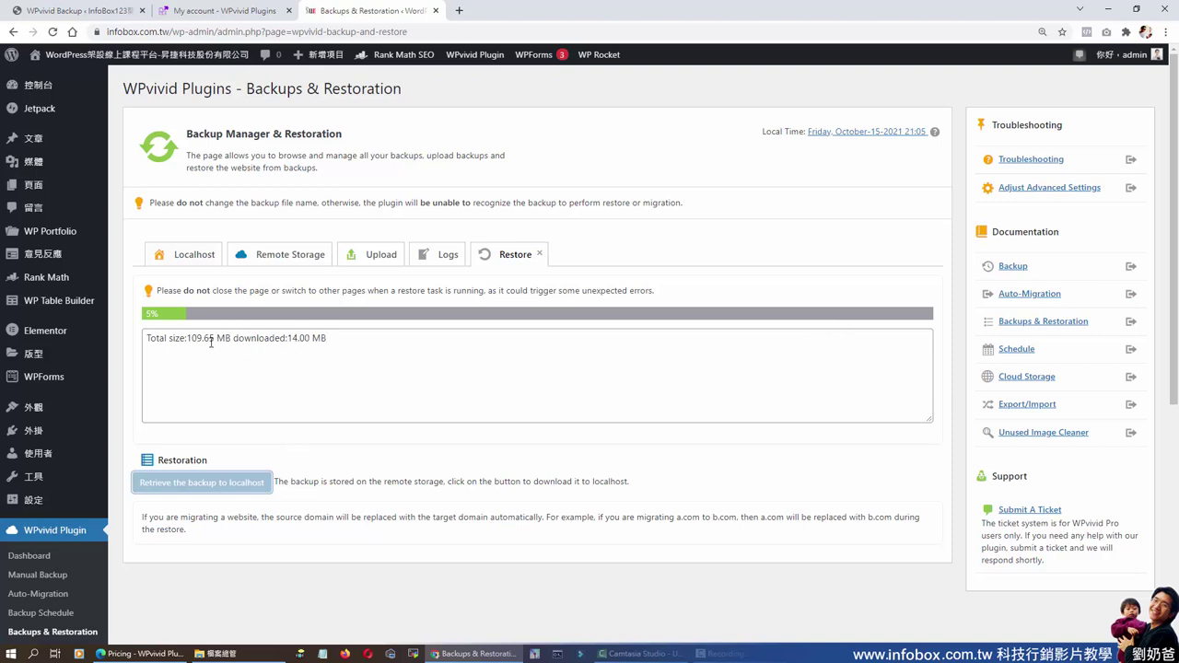
left_click(313, 338)
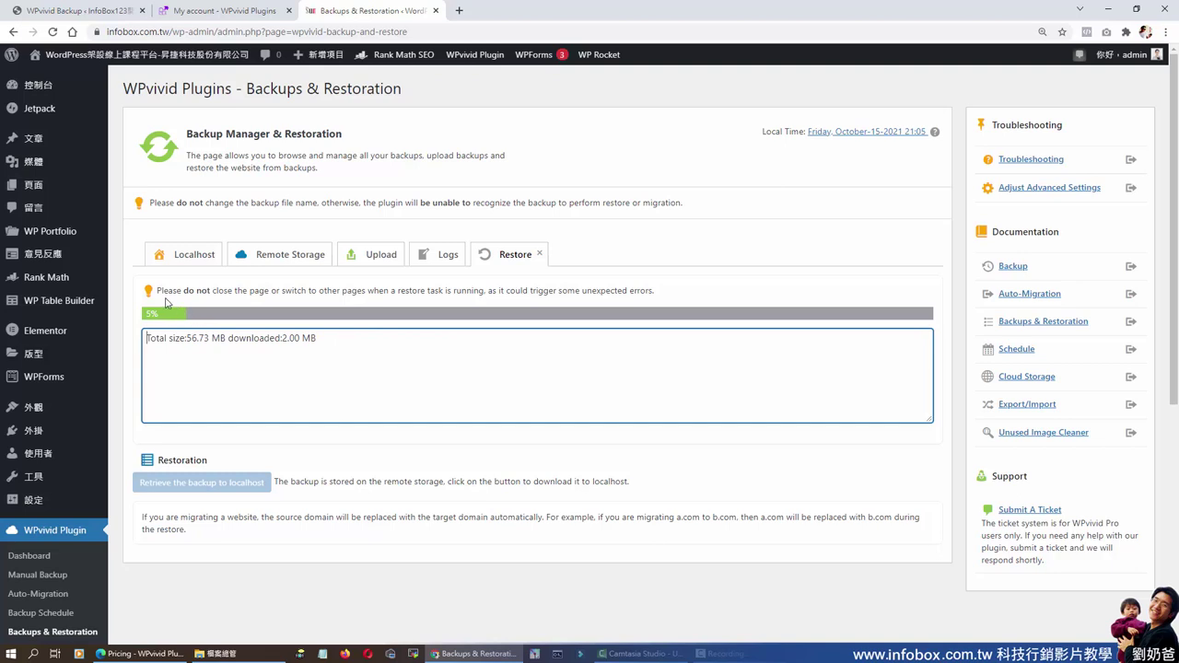
left_click_drag(217, 290, 487, 290)
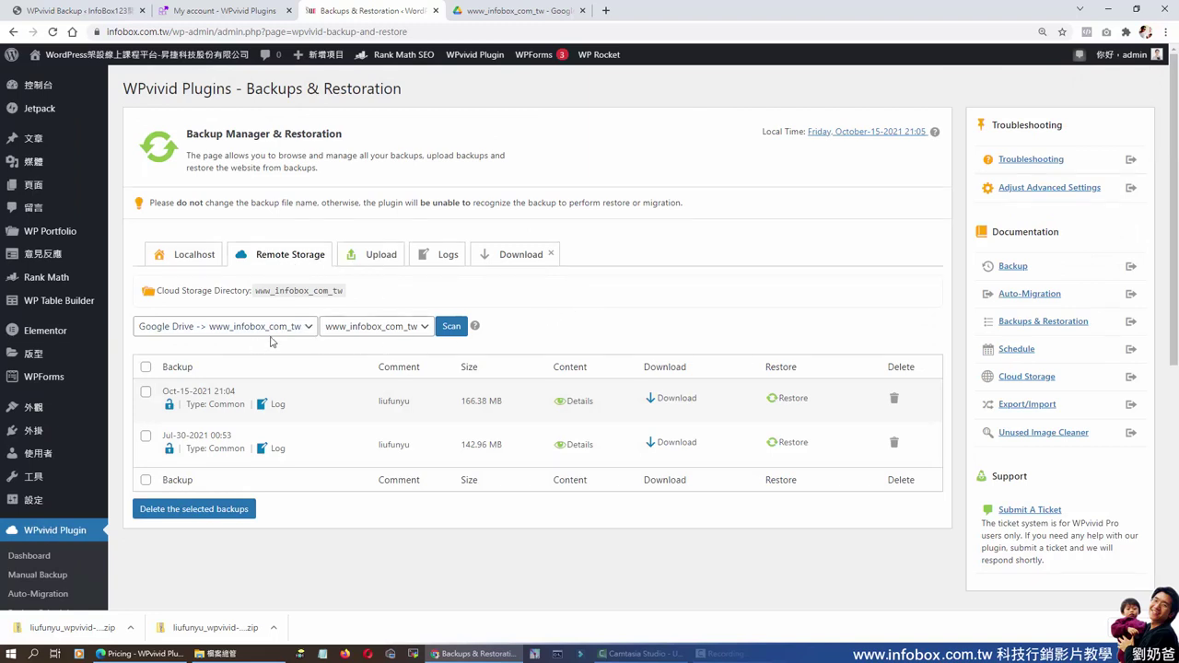
Scan the www_infobox_com_tw folder of the Google Drive remote storage for backups.
left_click(308, 327)
left_click(162, 338)
left_click(403, 329)
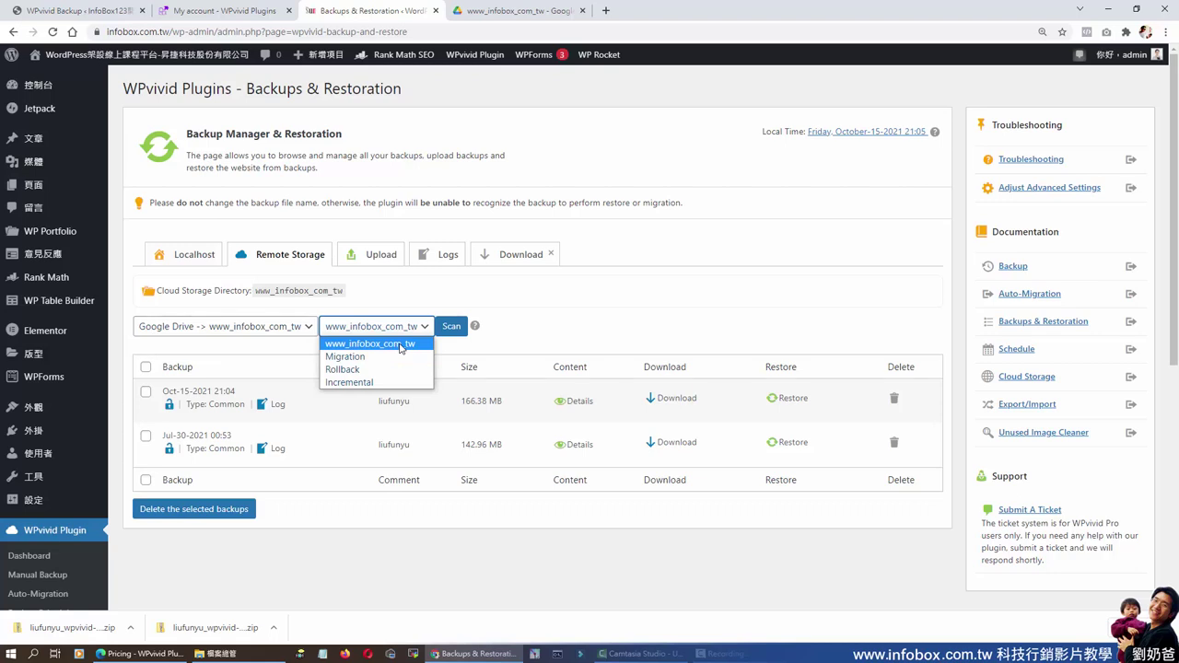
left_click(399, 345)
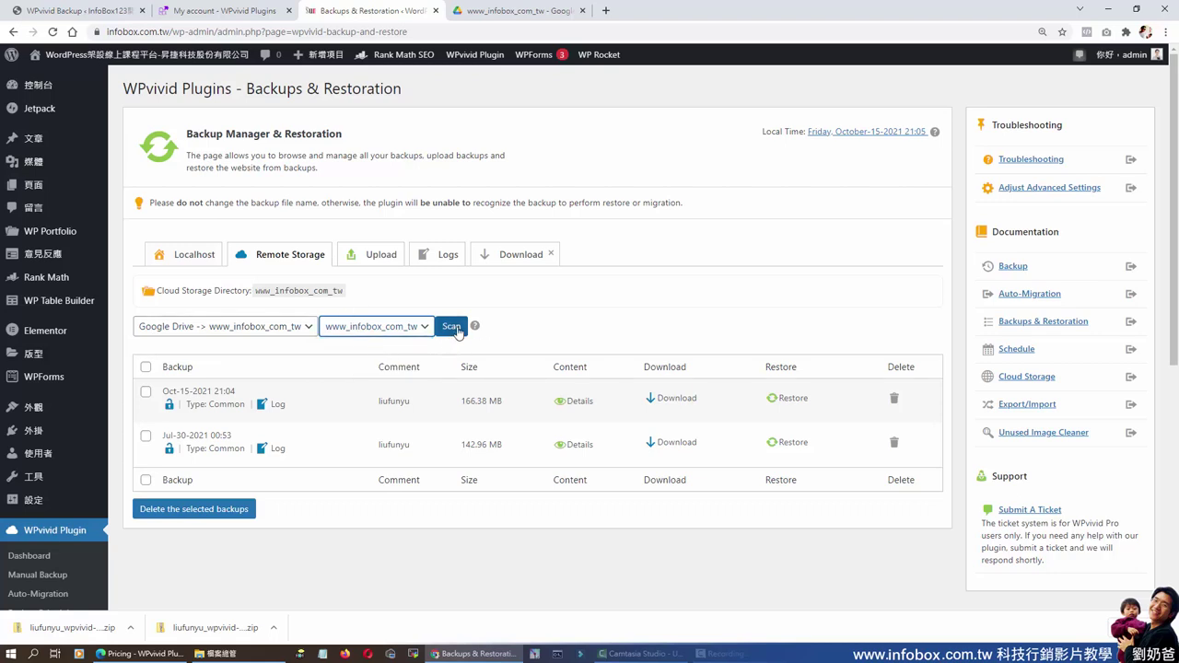
left_click(453, 328)
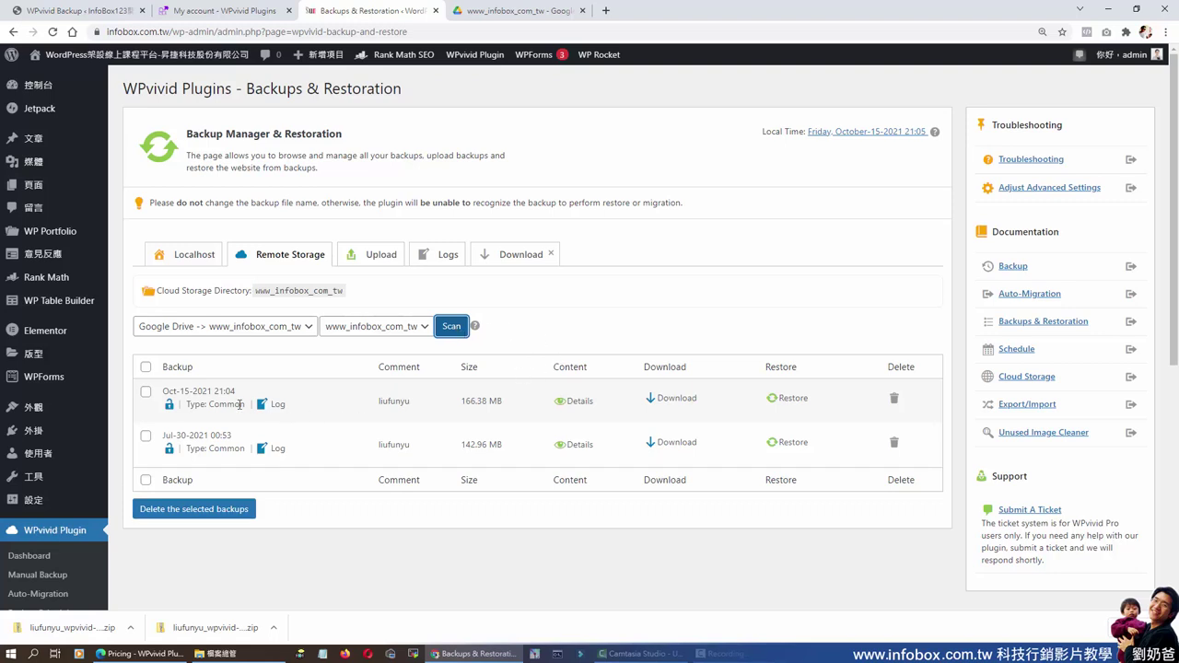
Open the Oct-15-2021 21:04 remote backup for restoration and retrieve it to localhost.
left_click(790, 399)
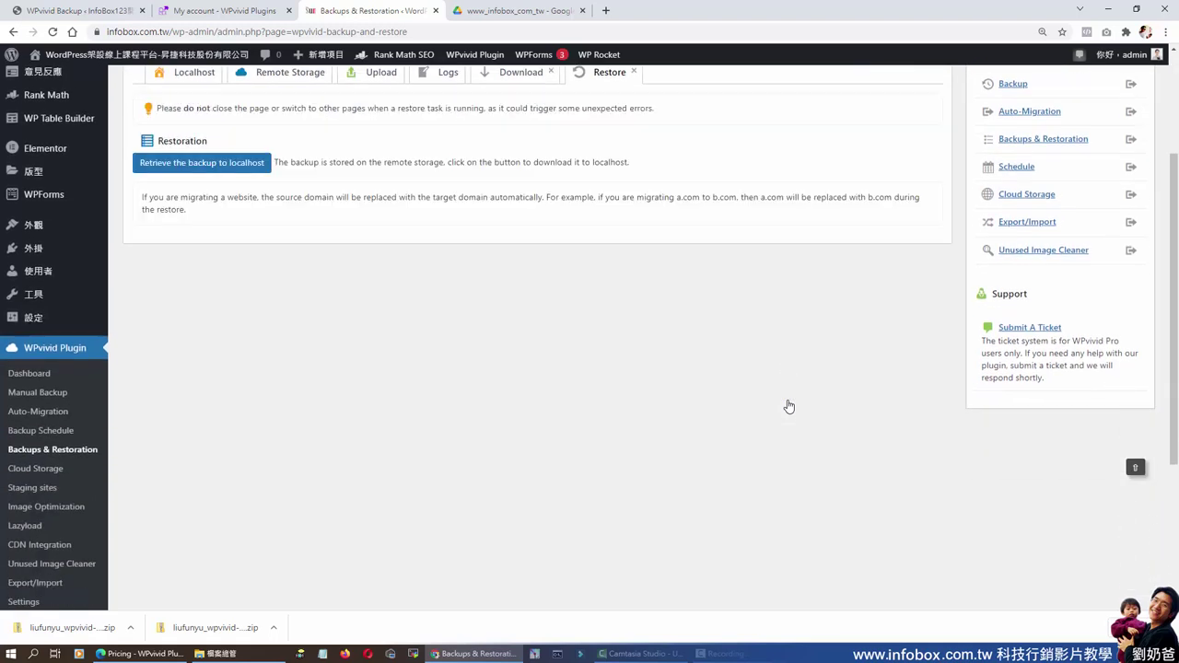
left_click(184, 163)
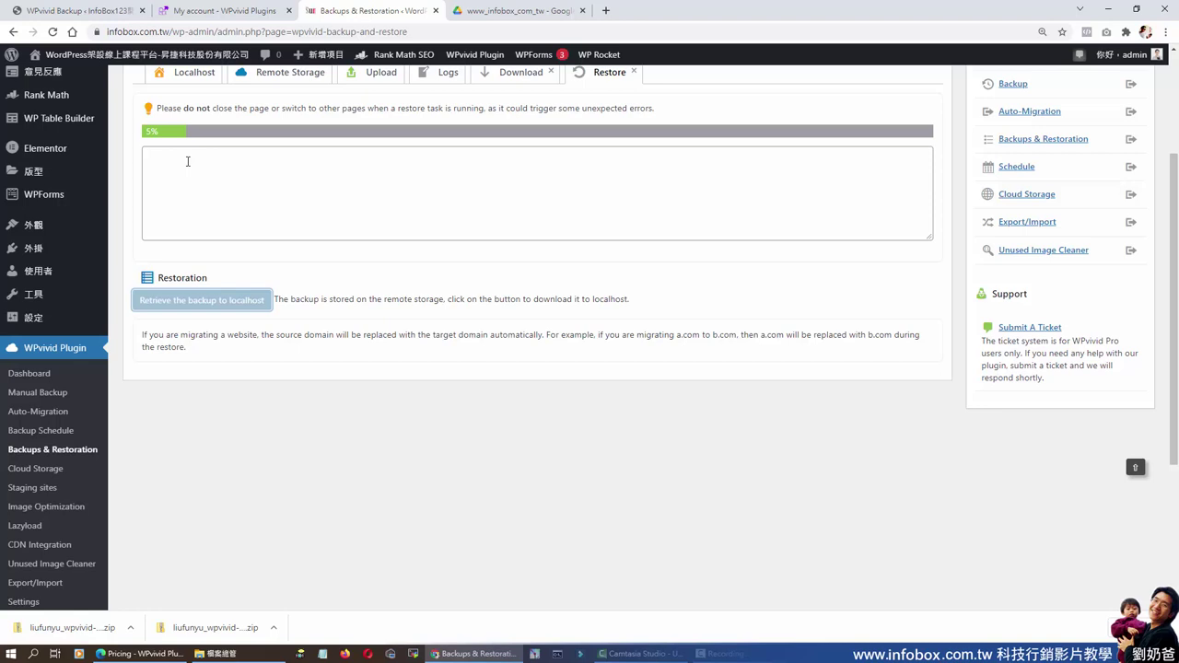
scroll(341, 267, "up", 2)
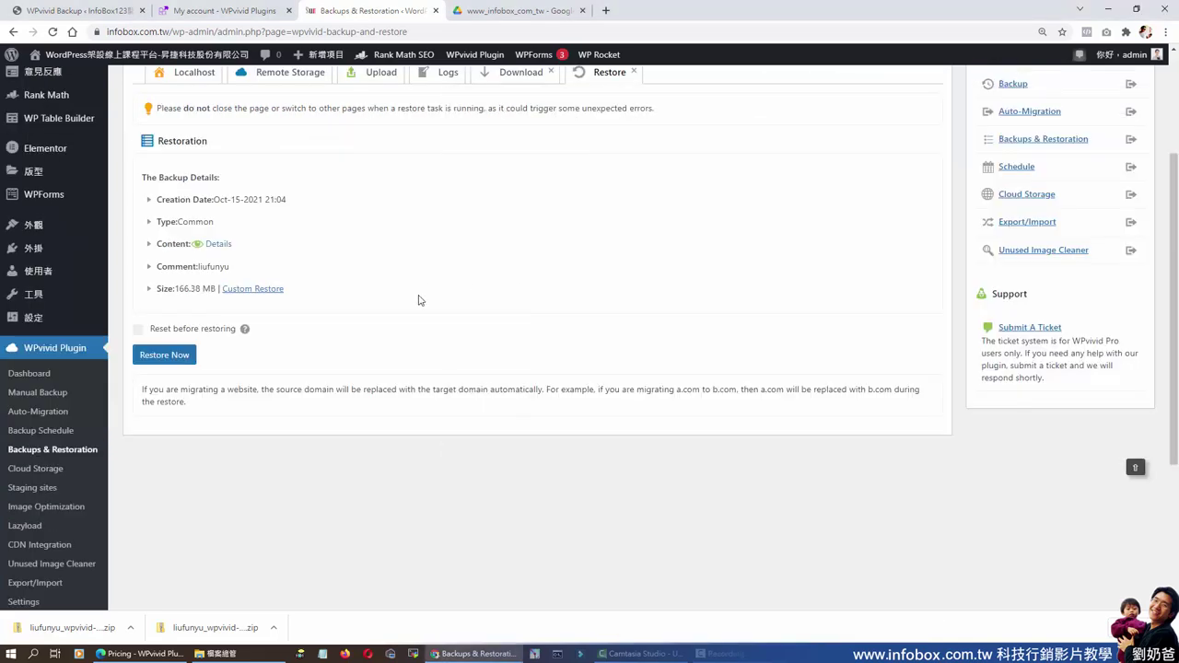
scroll(433, 304, "up", 3)
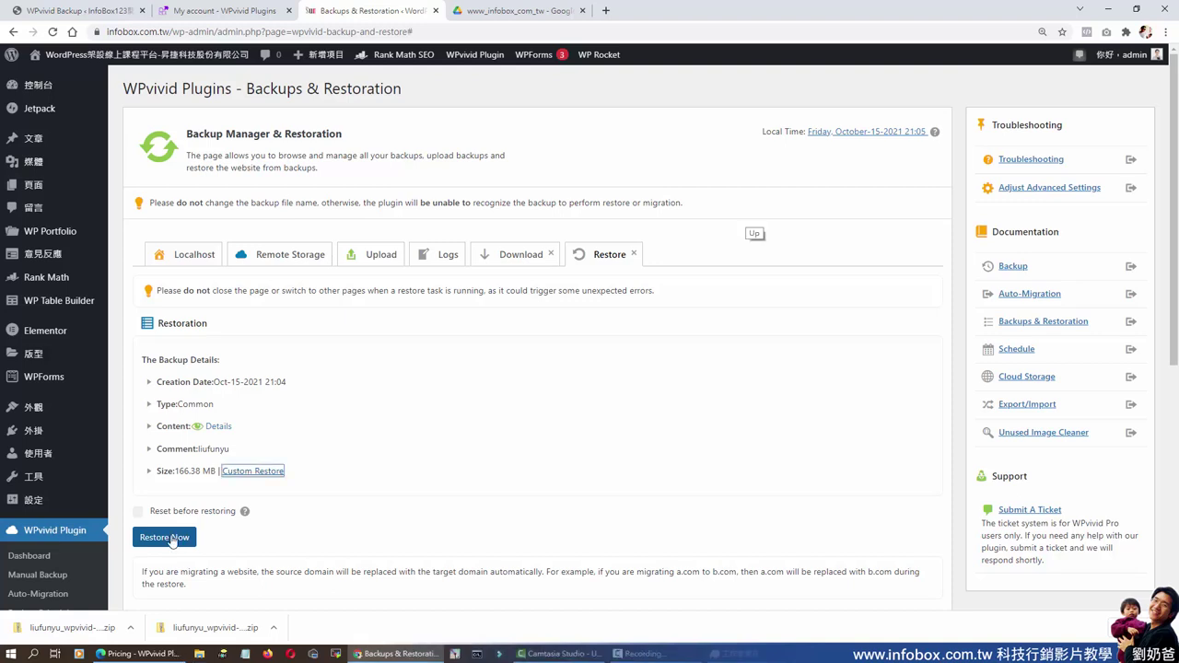
Expand the Custom Restore options and examine the restorable components, including the individual themes and plugins.
left_click(251, 473)
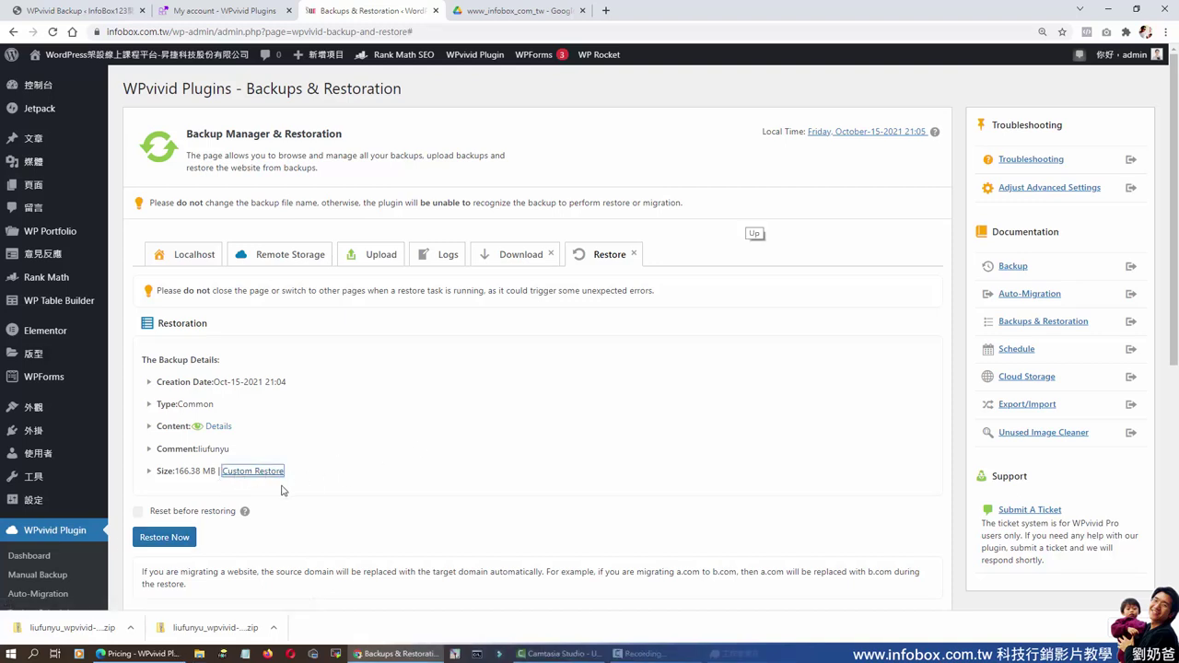
left_click(251, 472)
scroll(460, 452, "down", 2)
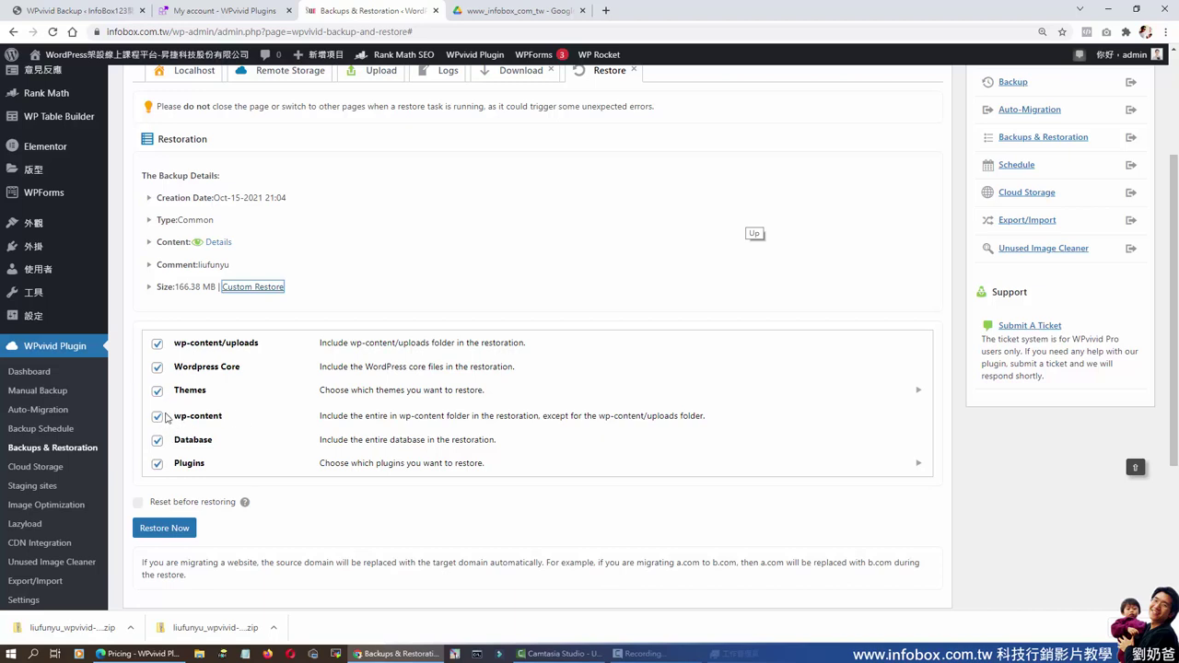
left_click_drag(174, 421, 229, 423)
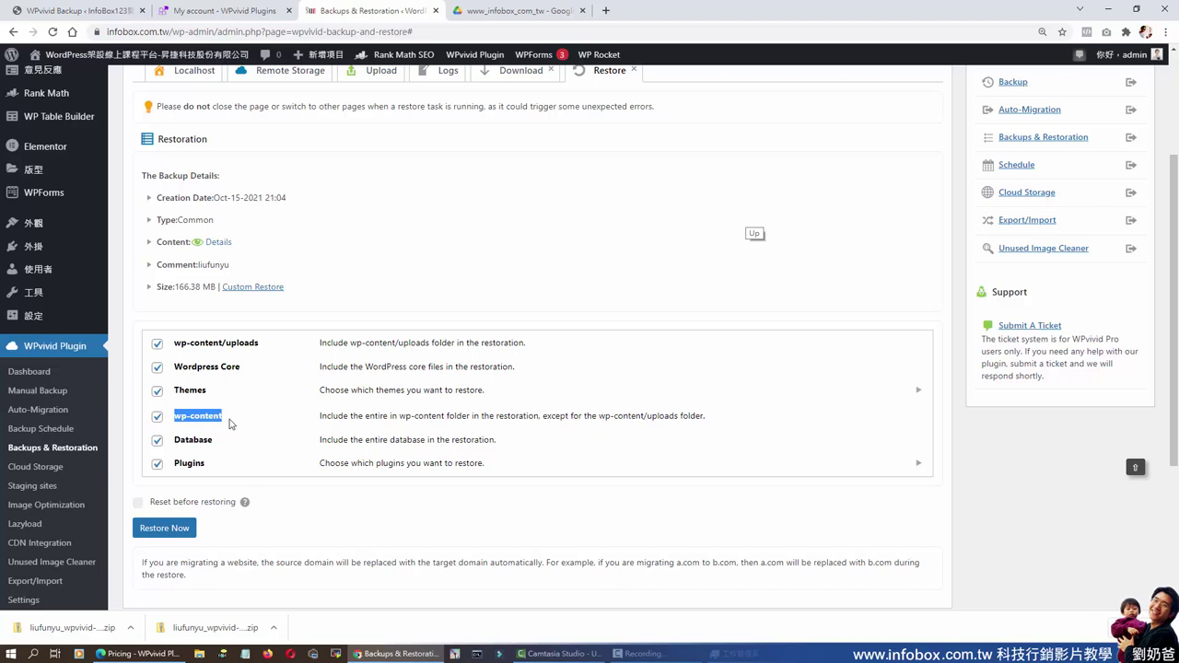
left_click(175, 394)
left_click_drag(175, 395, 245, 372)
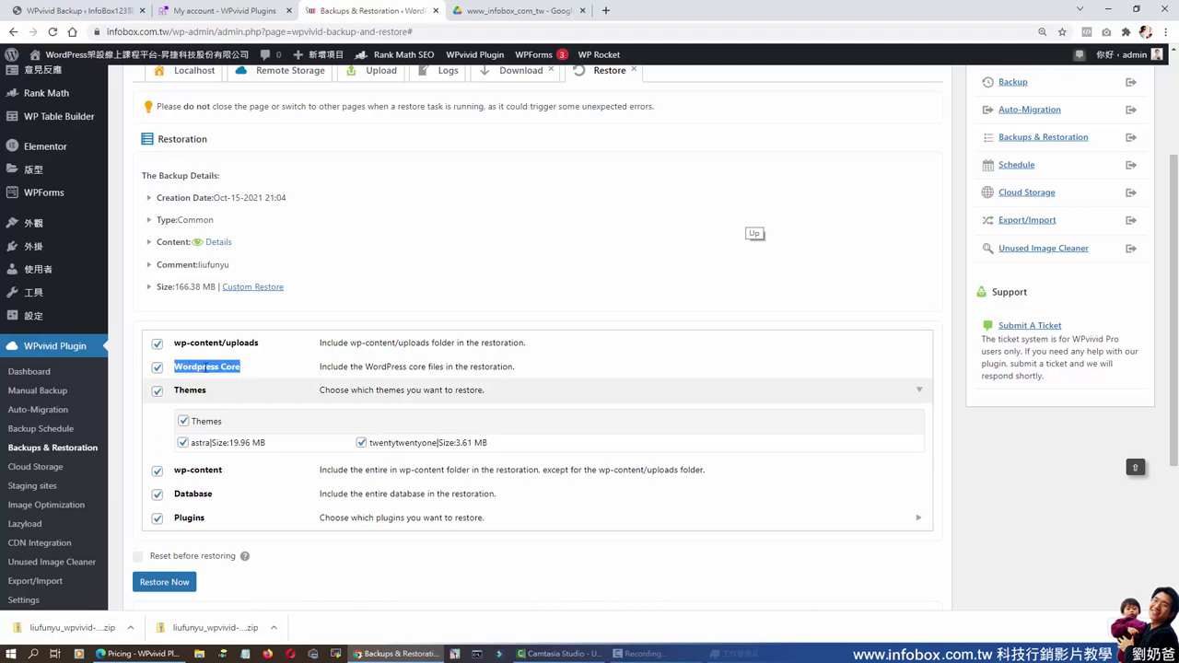
left_click(241, 370)
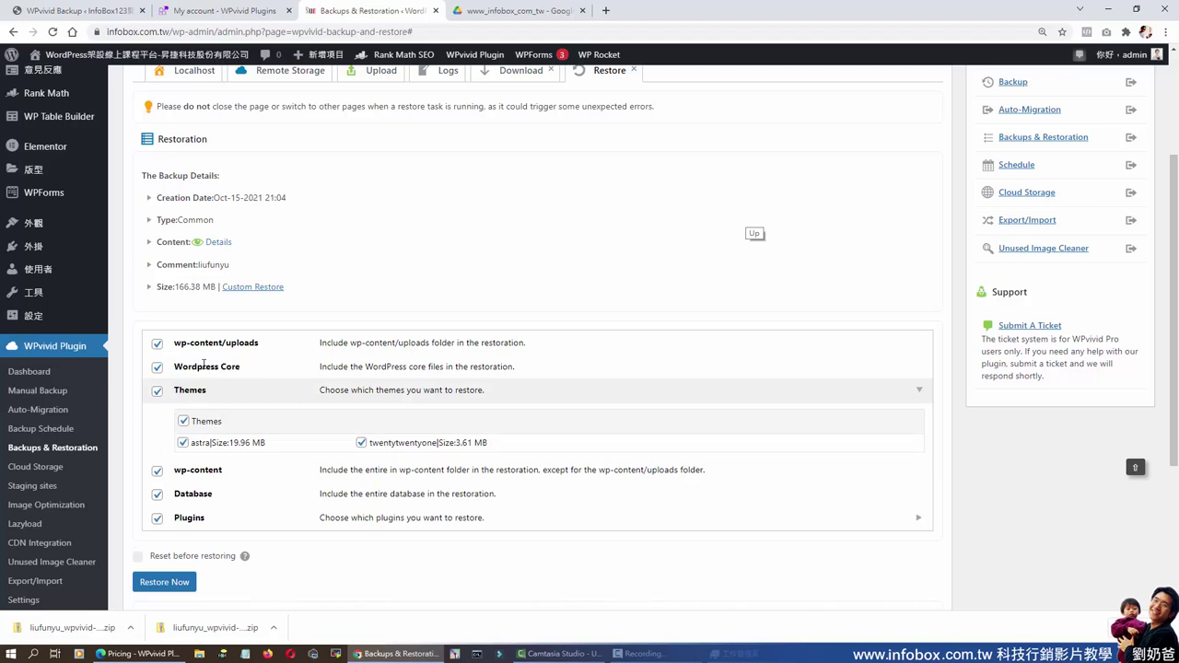
left_click(197, 400)
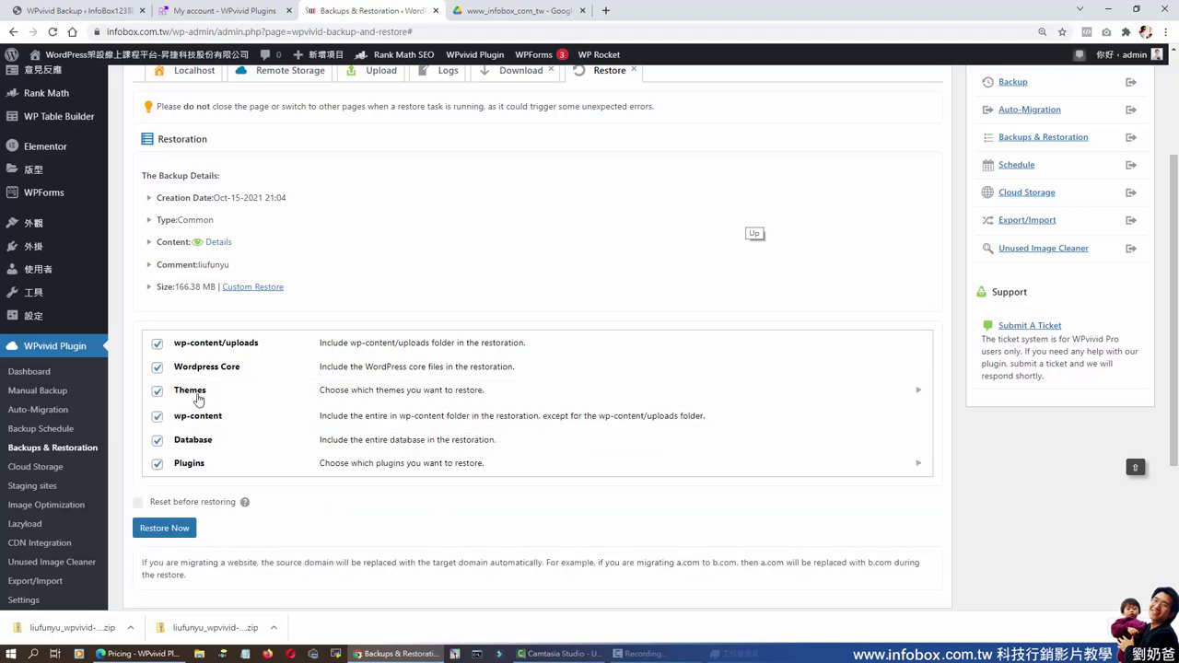
left_click(197, 398)
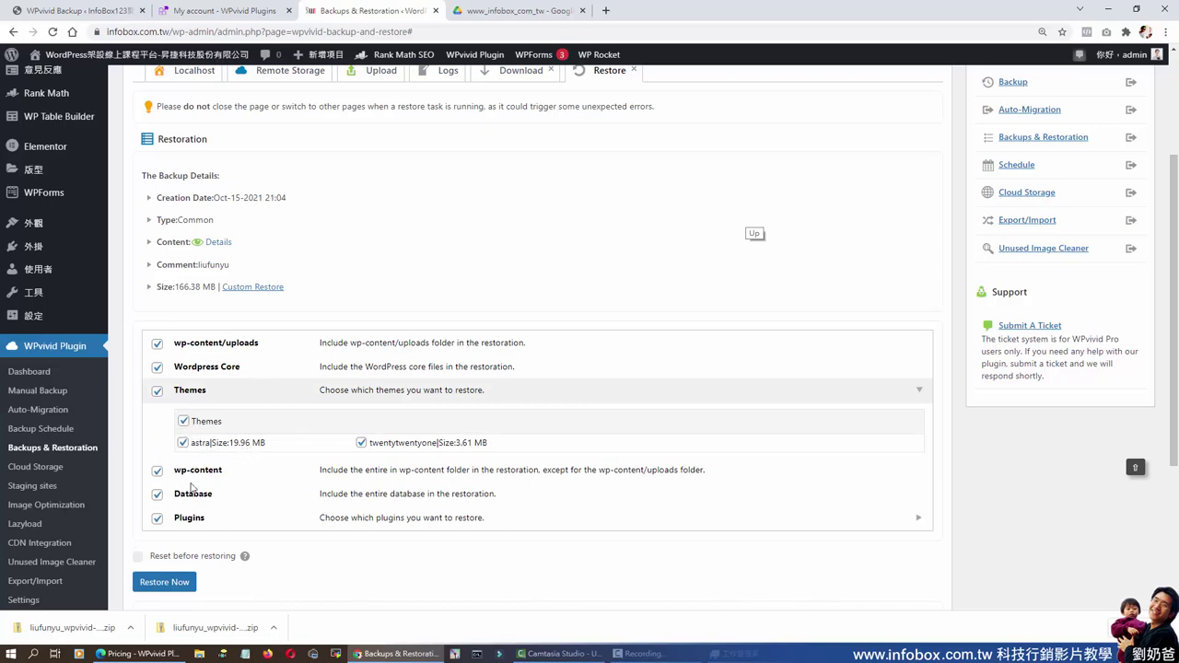
left_click(189, 518)
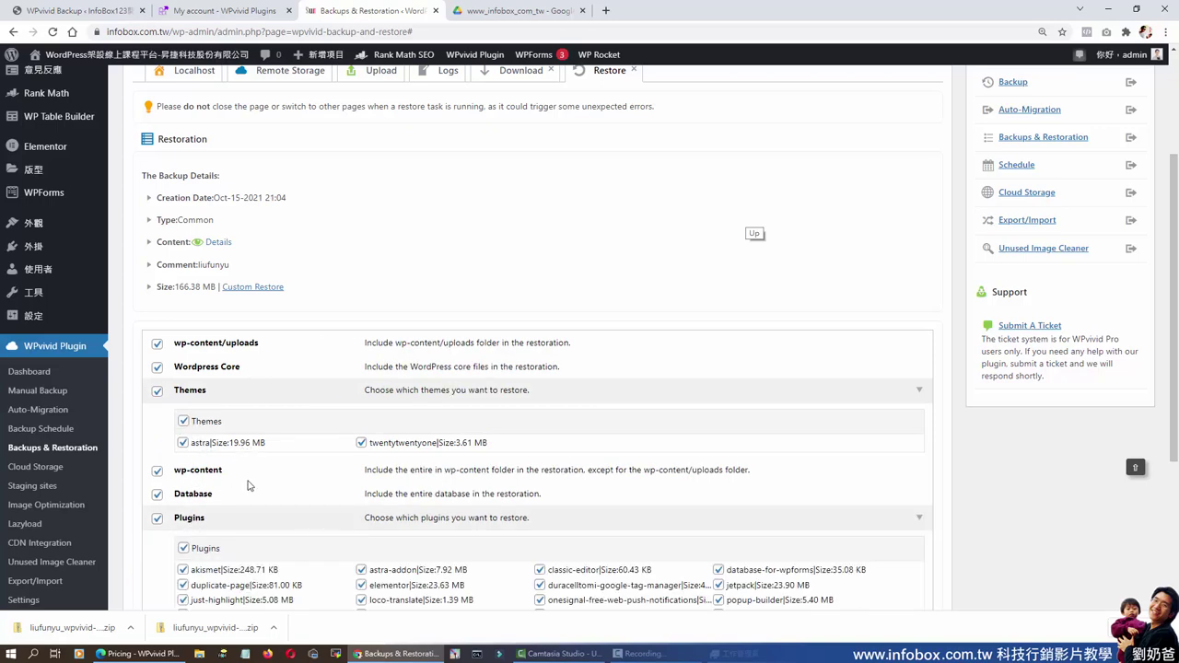
scroll(248, 485, "down", 2)
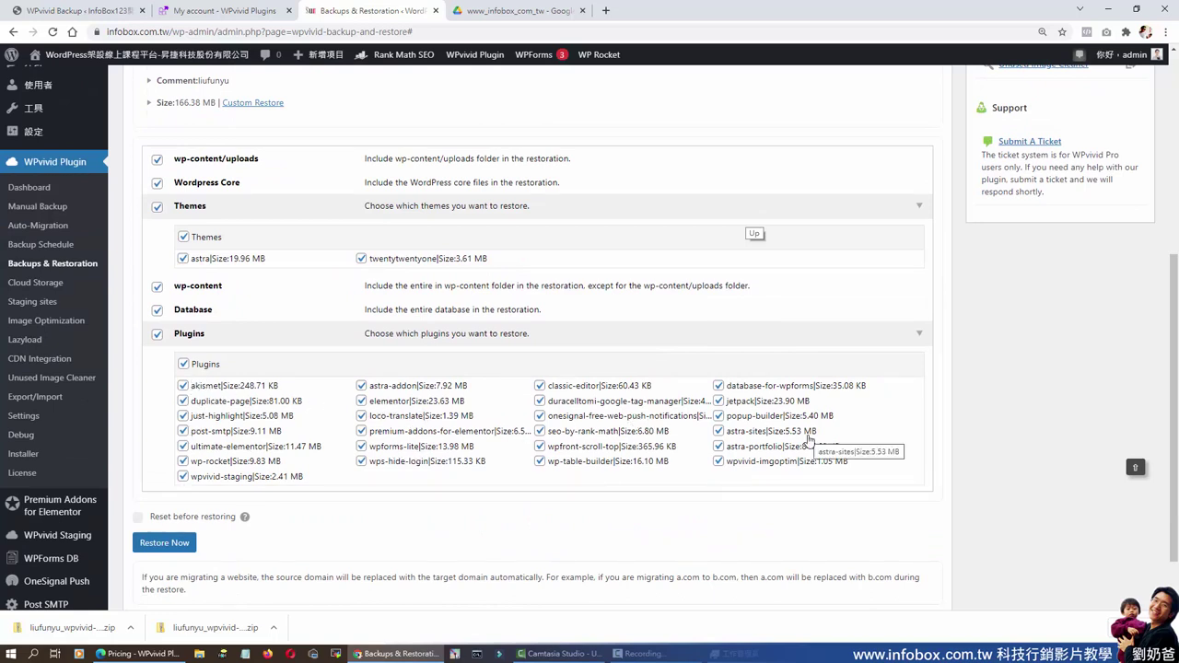
Exclude Plugins, wp-content, Themes, Wordpress Core and wp-content/uploads from the custom restore, keeping only Database selected.
left_click(156, 334)
left_click(156, 286)
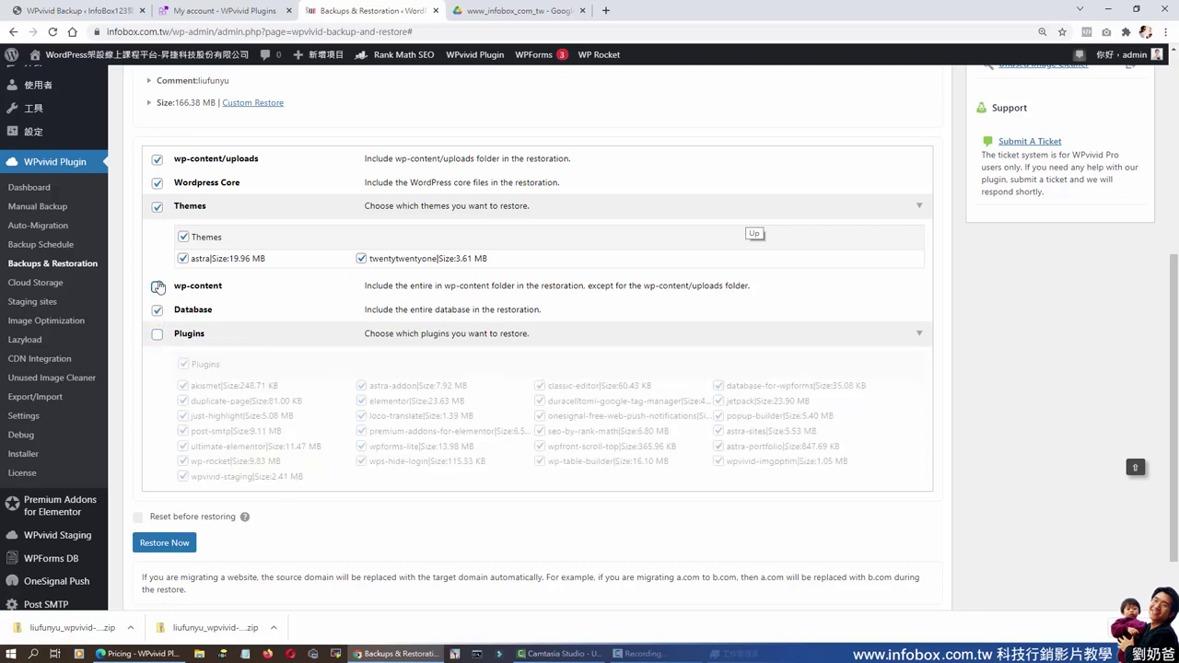
left_click(156, 206)
left_click(157, 185)
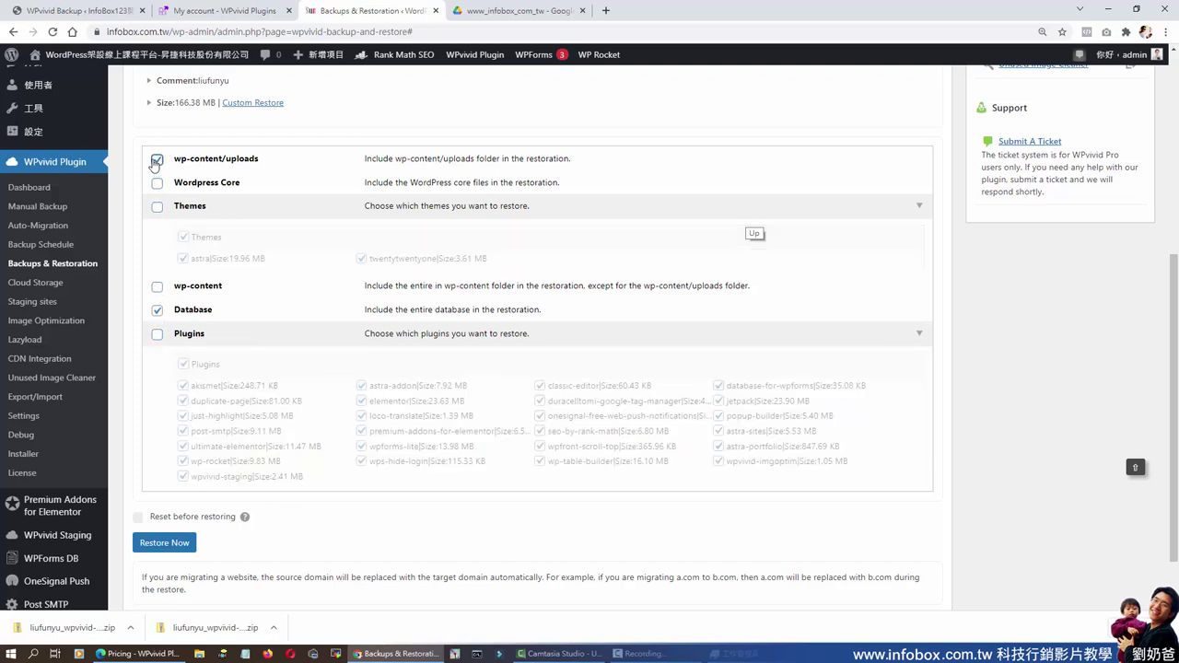
left_click(157, 160)
Recheck the custom restore selection, run the database-only restore of the Oct-15-2021 21:04 backup, and acknowledge its completion.
scroll(307, 398, "up", 1)
scroll(306, 397, "up", 3)
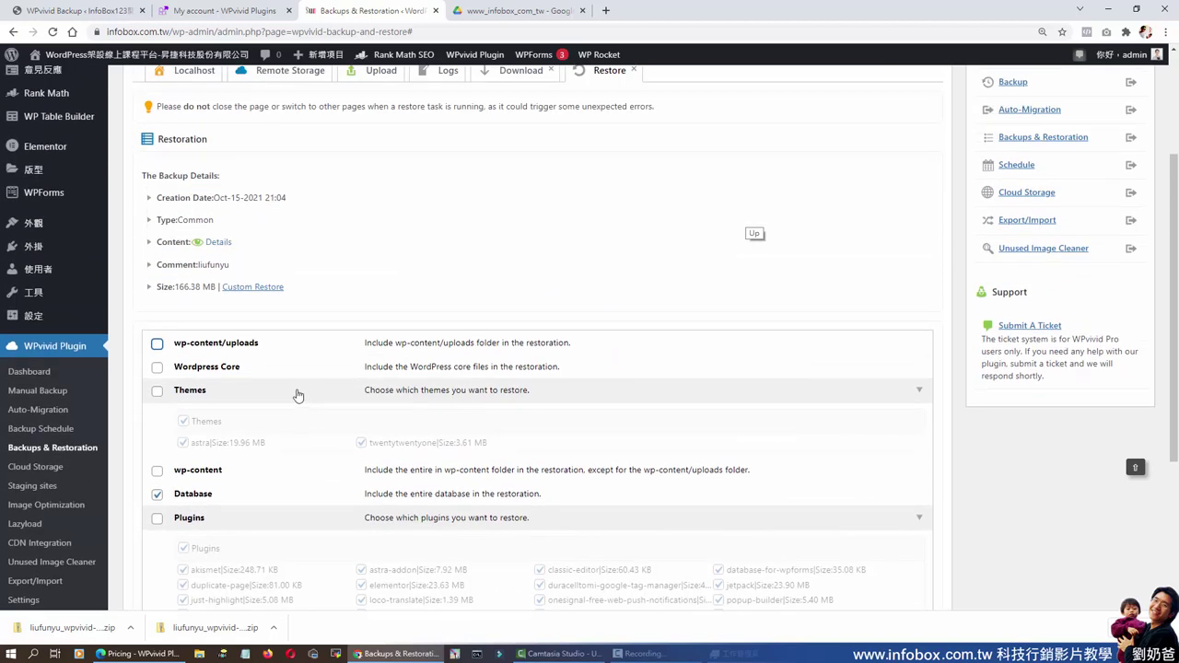
left_click(254, 287)
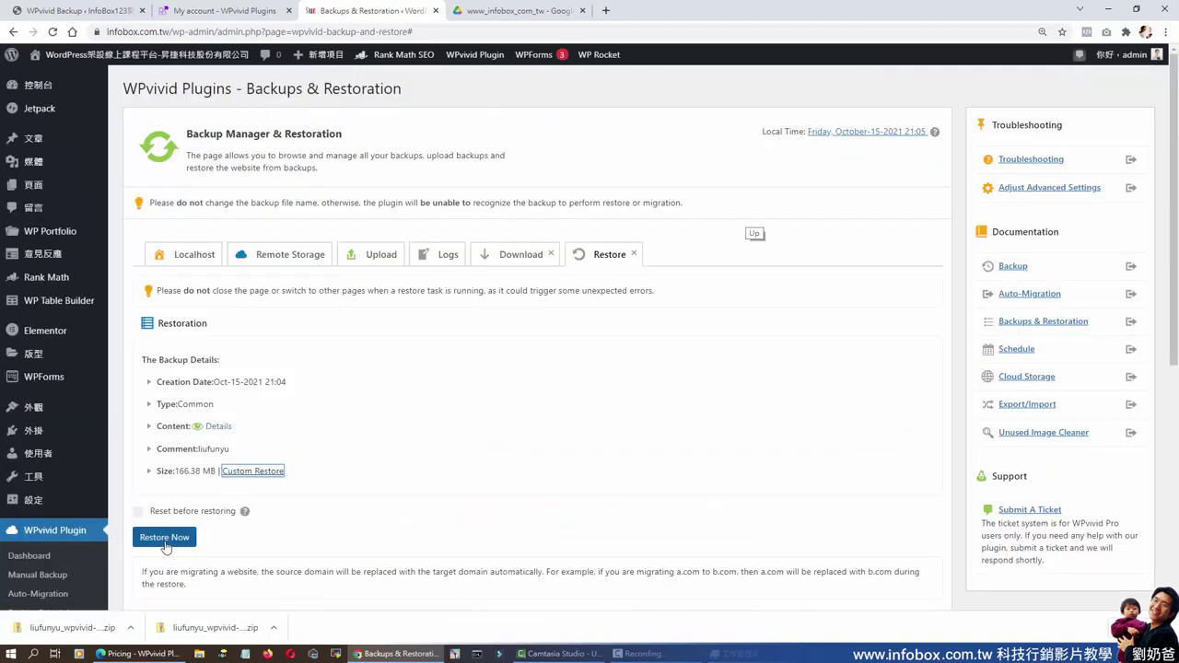
scroll(261, 294, "down", 2)
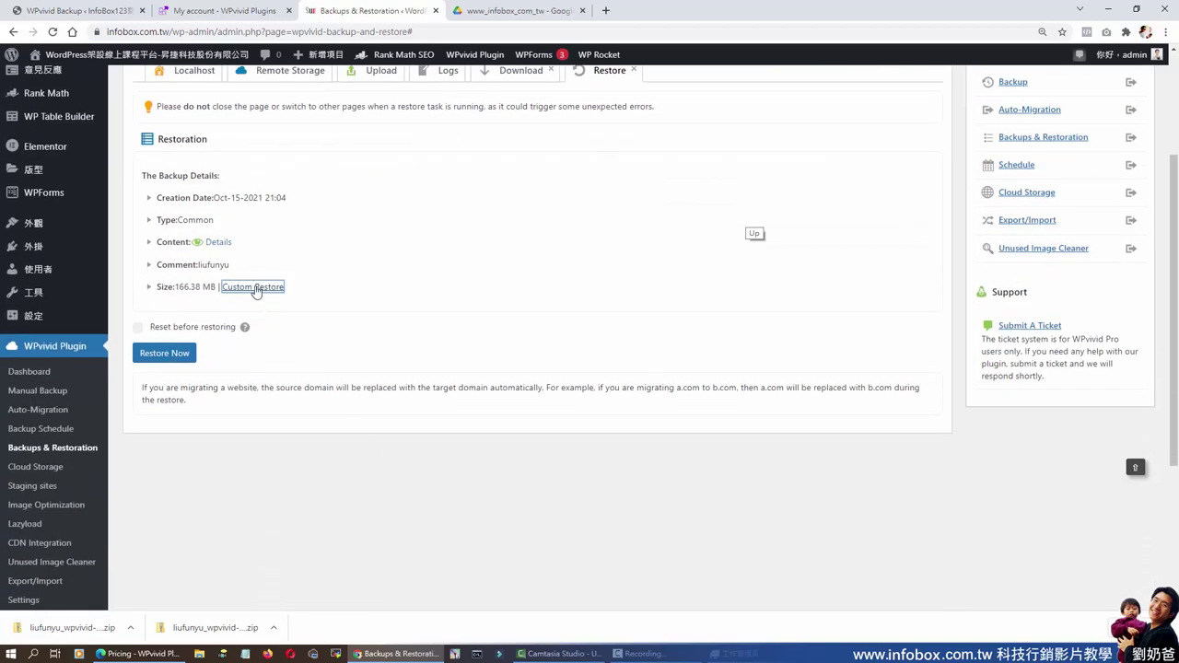
left_click(255, 290)
scroll(390, 381, "down", 3)
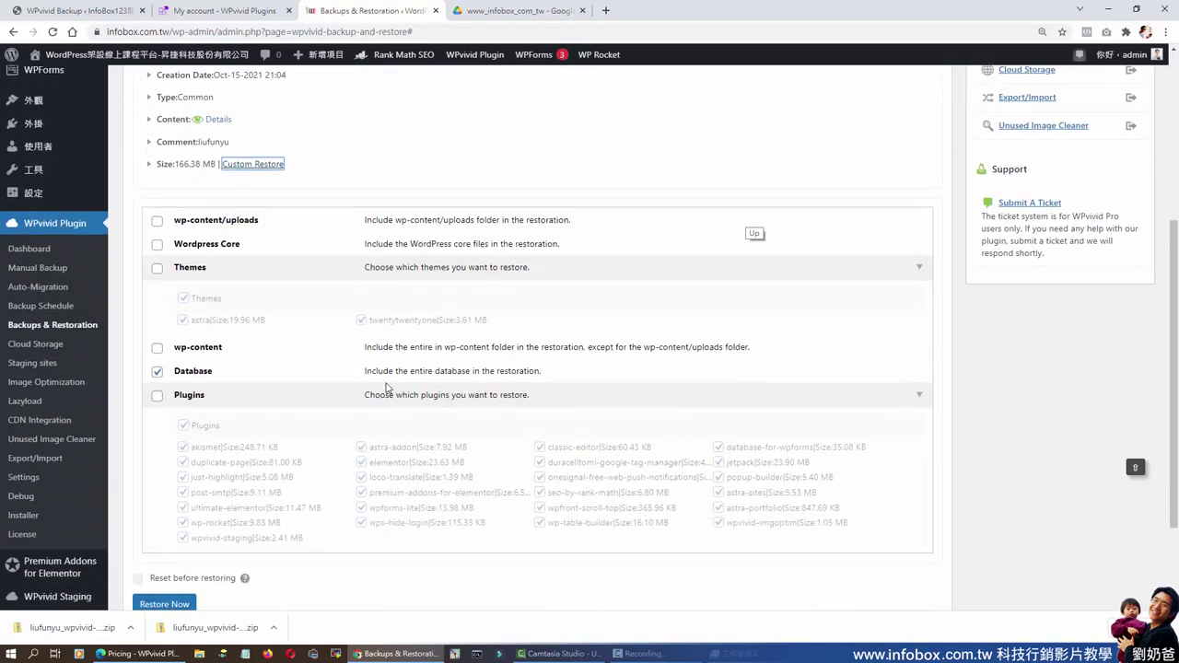
scroll(193, 433, "down", 2)
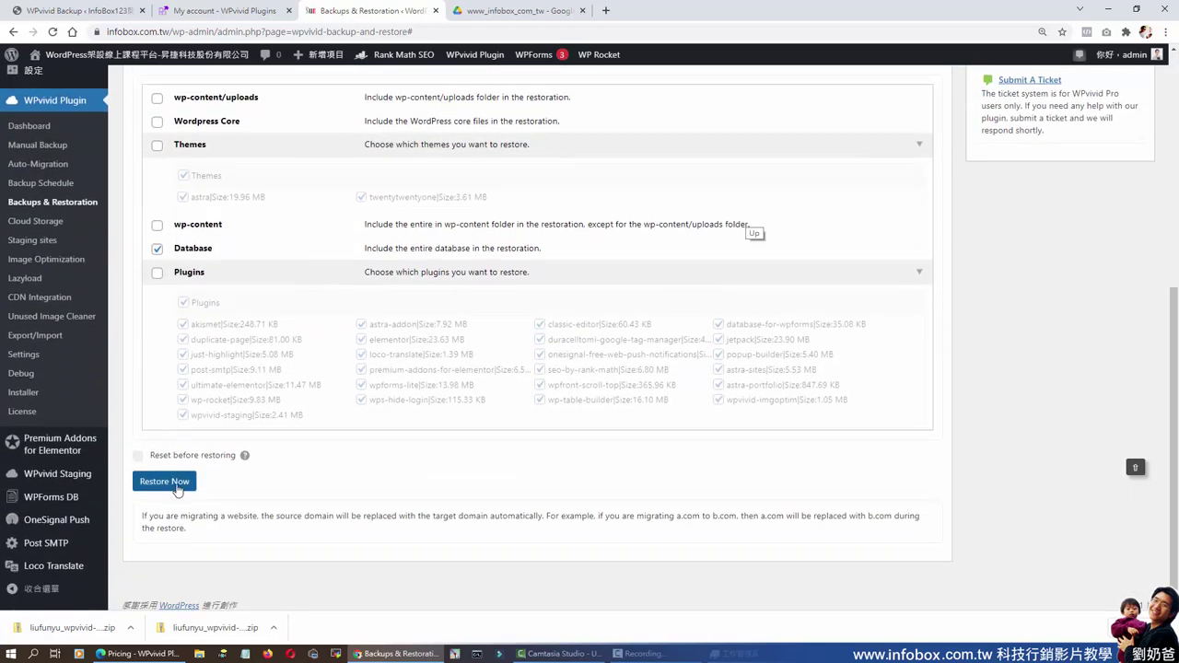
left_click(179, 490)
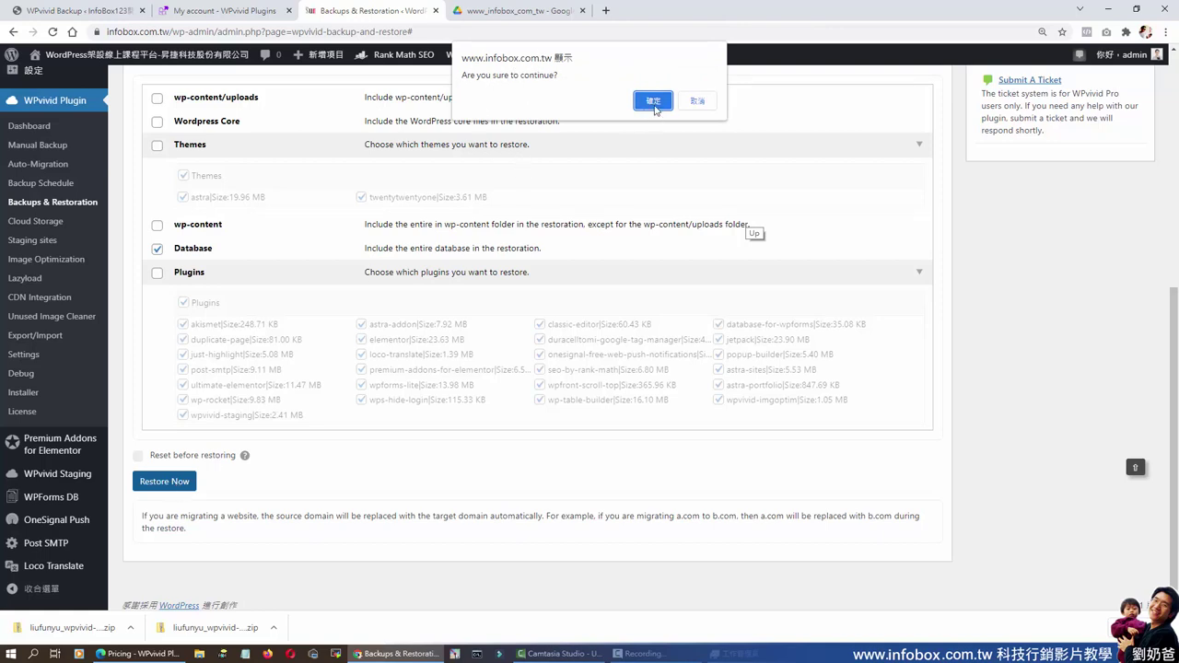
left_click(652, 101)
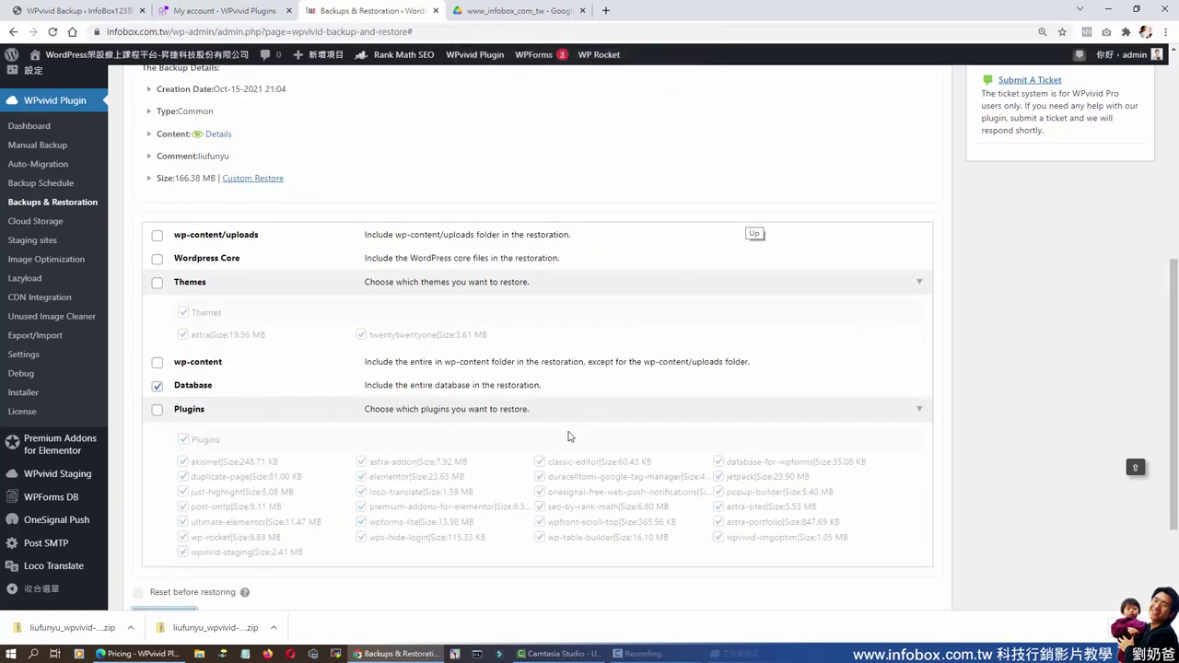
scroll(336, 439, "down", 3)
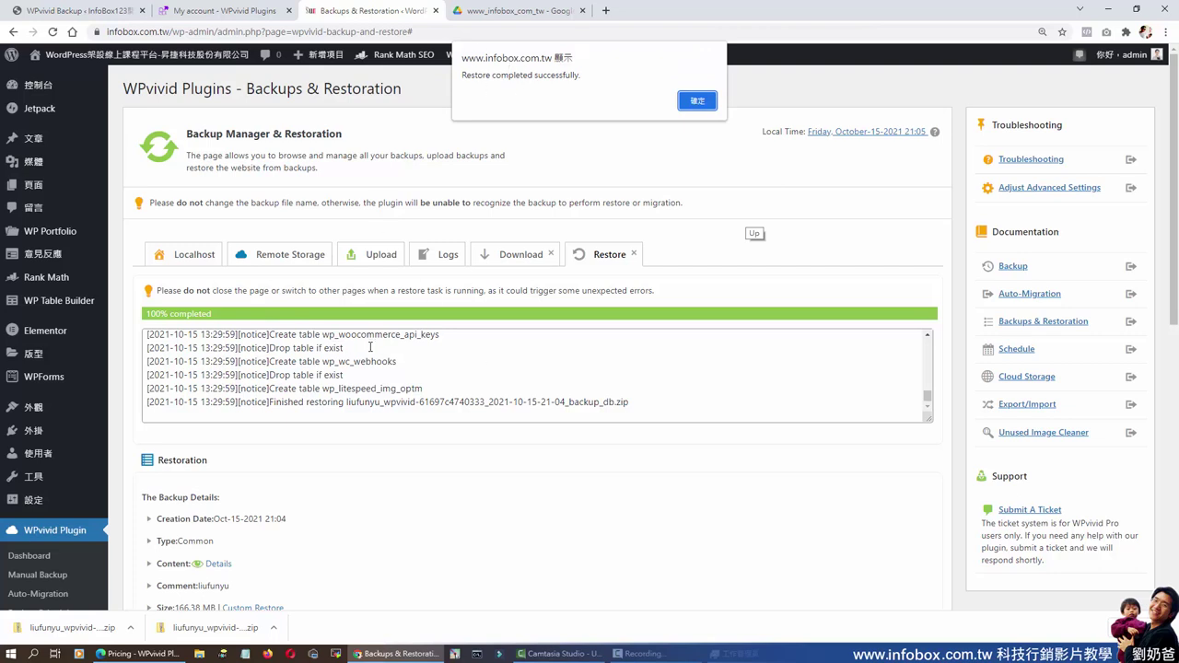
left_click(696, 102)
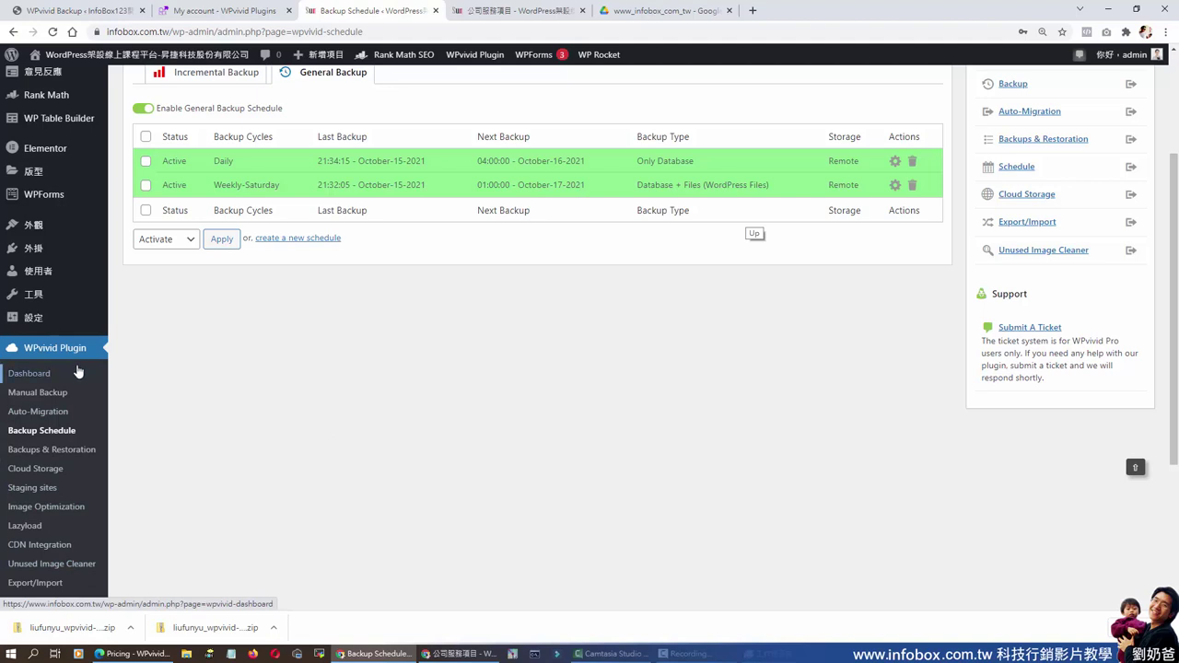
Open WPvivid's Image Optimization page and dismiss the optimization message.
scroll(111, 465, "down", 2)
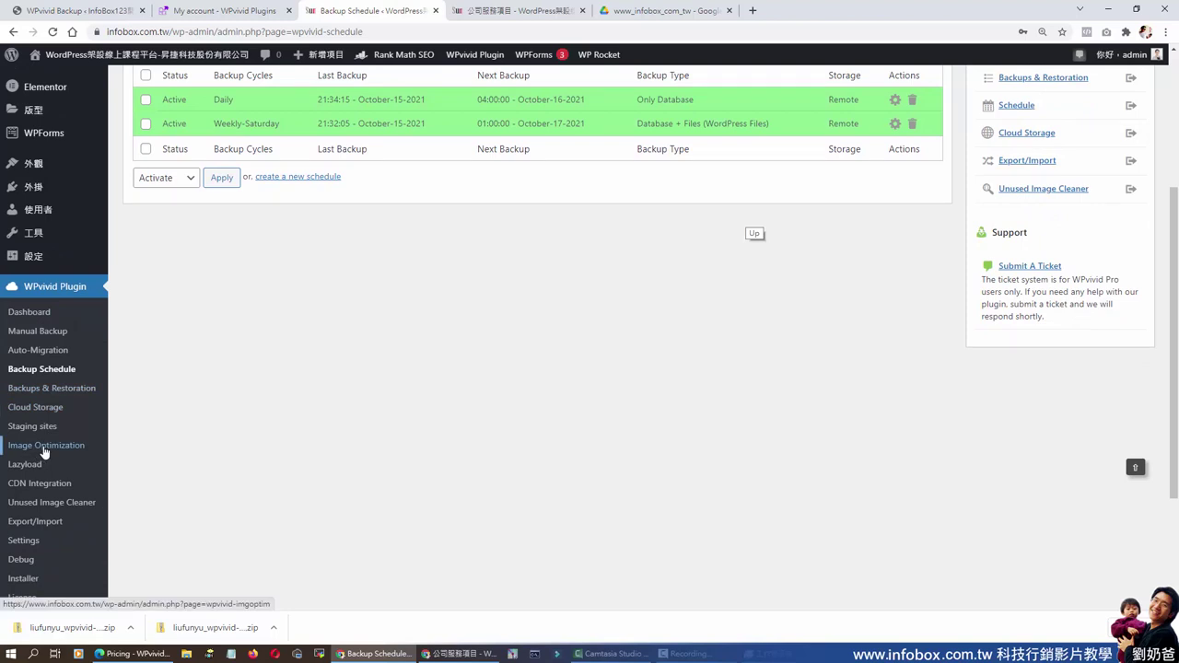
left_click(44, 446)
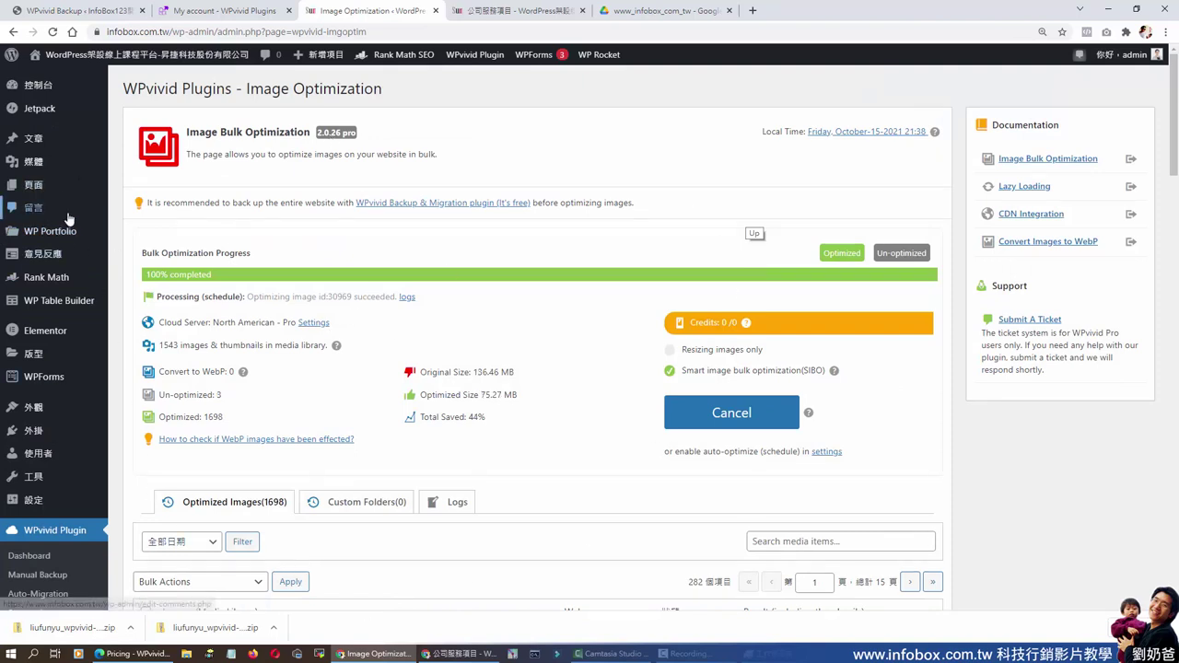
mouse_move(184, 62)
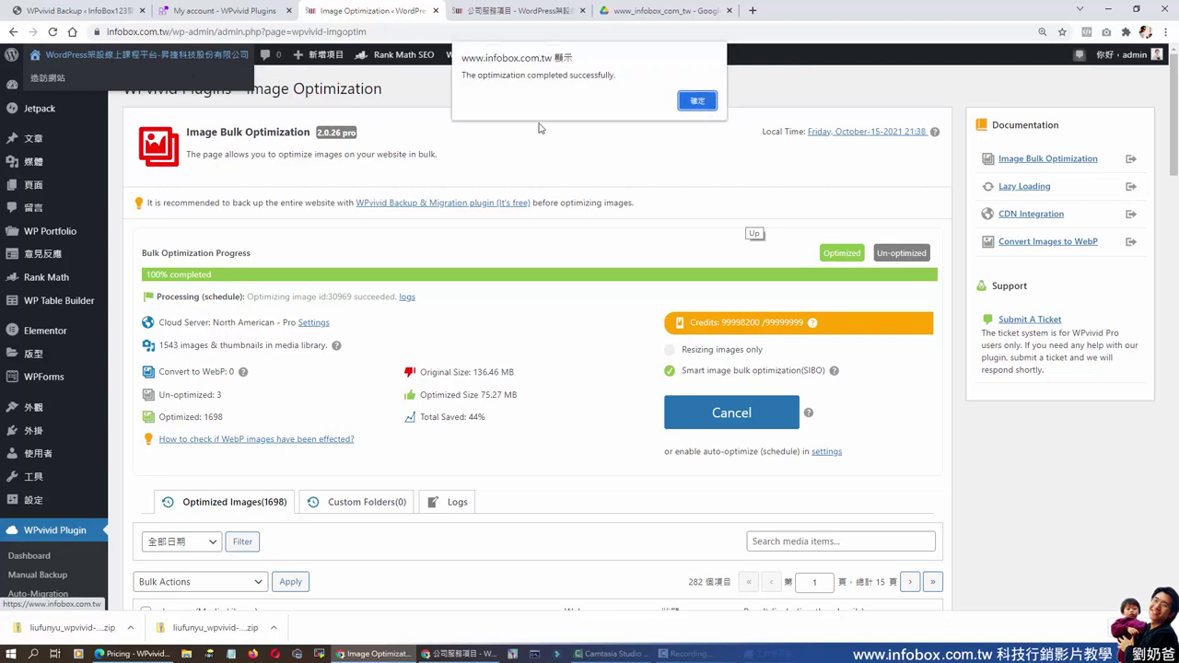
left_click(697, 101)
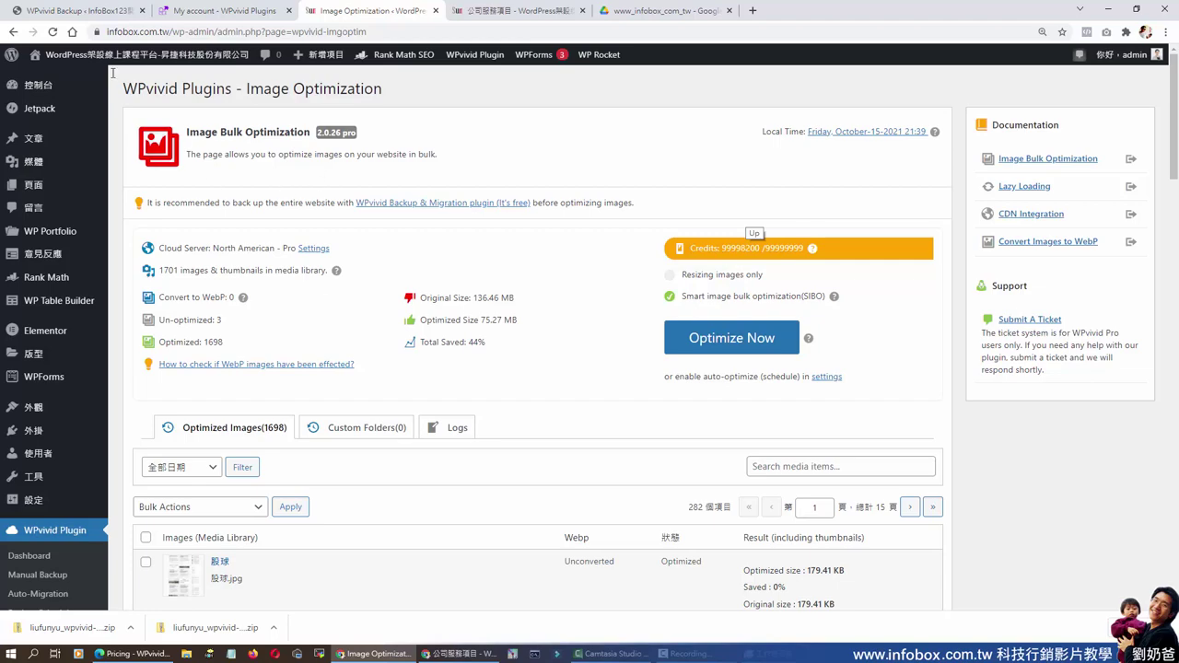
Look through the infobox.com.tw homepage to check how its content and images display.
left_click(534, 18)
scroll(420, 357, "down", 10)
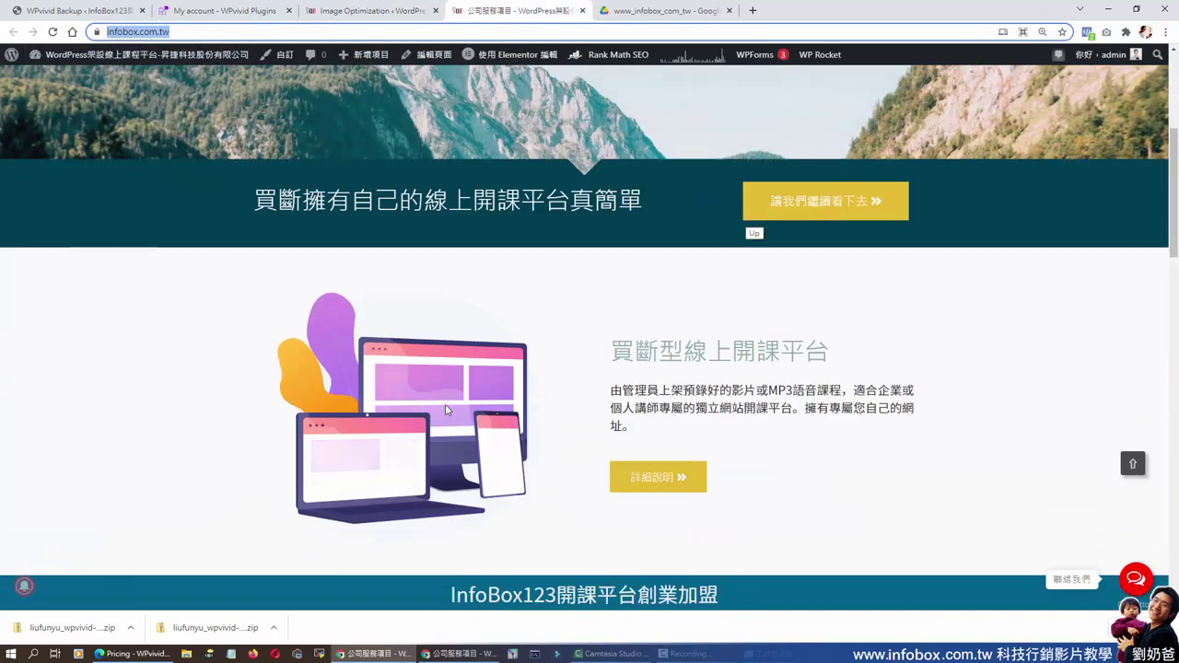
scroll(446, 410, "up", 5)
scroll(446, 410, "up", 2)
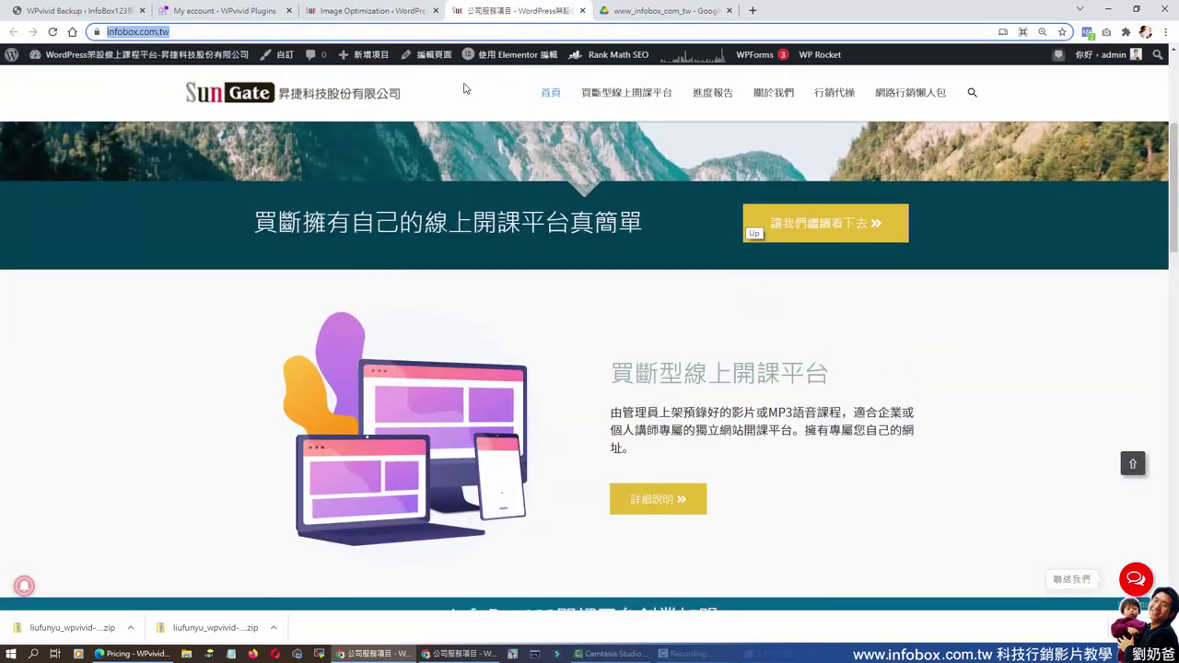
Open the WPMU DEV pricing page in a new browser tab and review the Personal, Freelancer and Agency plans.
left_click(752, 10)
left_click(752, 28)
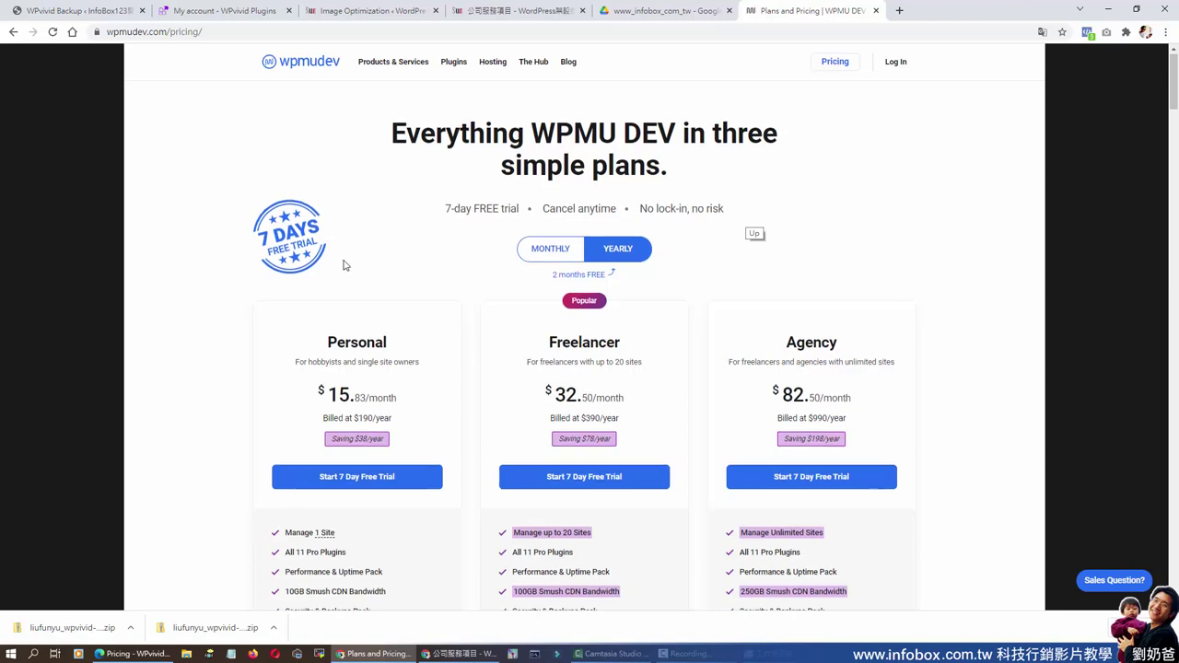
scroll(343, 266, "down", 2)
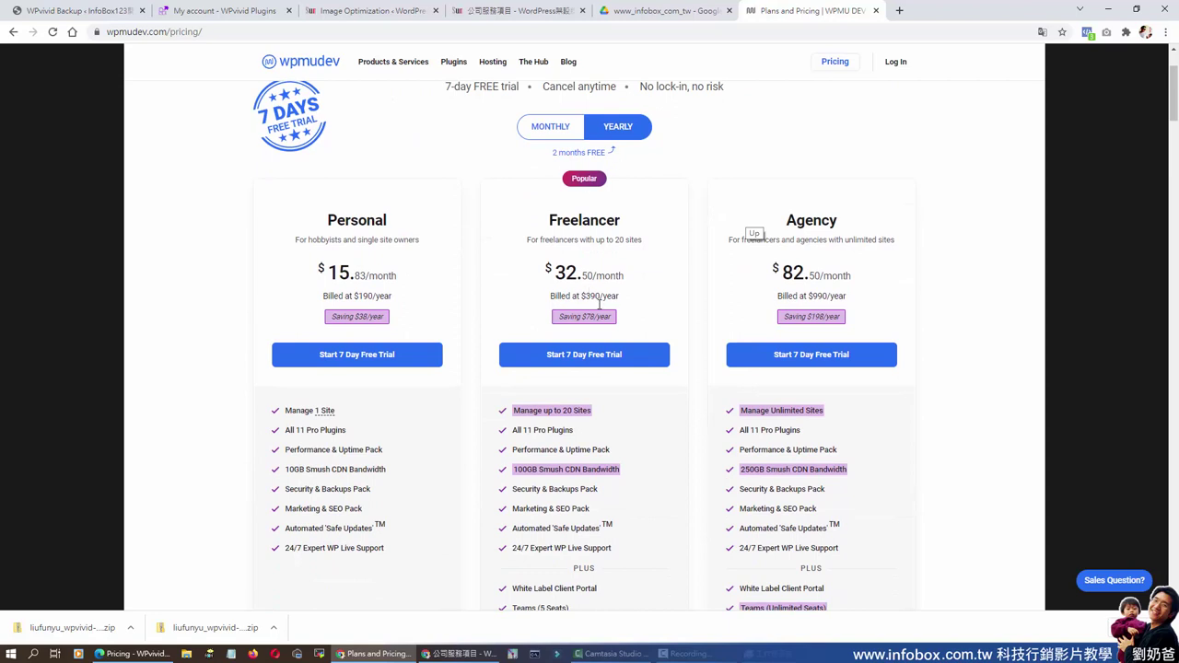
Look over the feature lists of the WPMU DEV plans and return to the WPvivid account page.
scroll(829, 293, "down", 3)
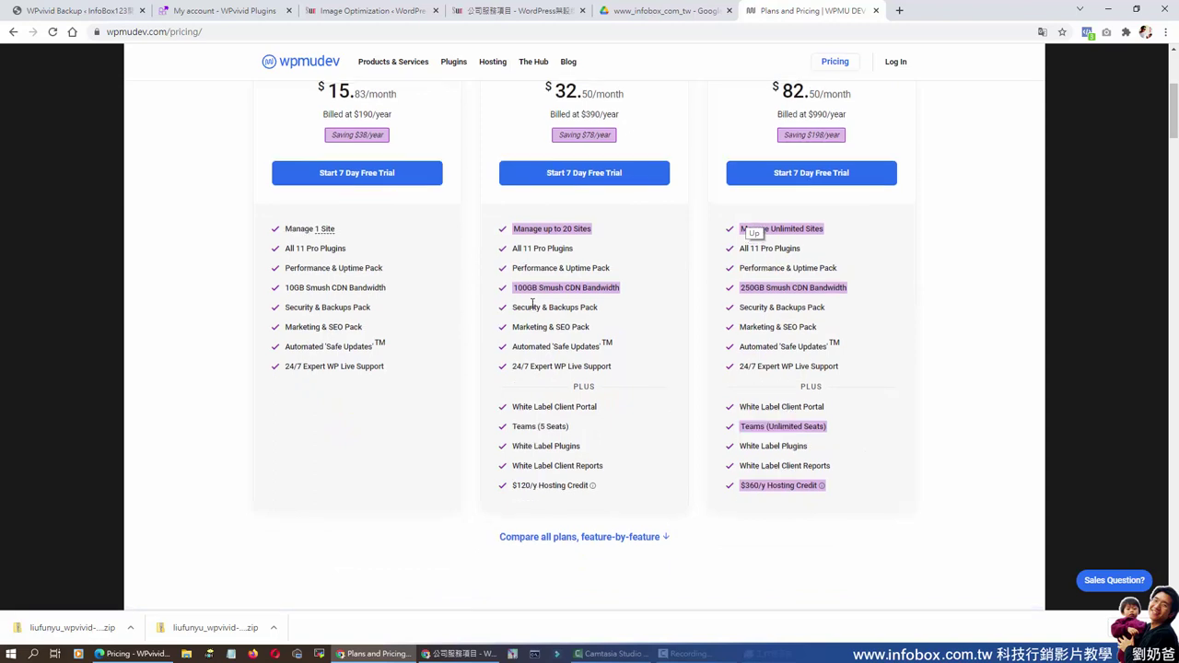
scroll(582, 290, "up", 3)
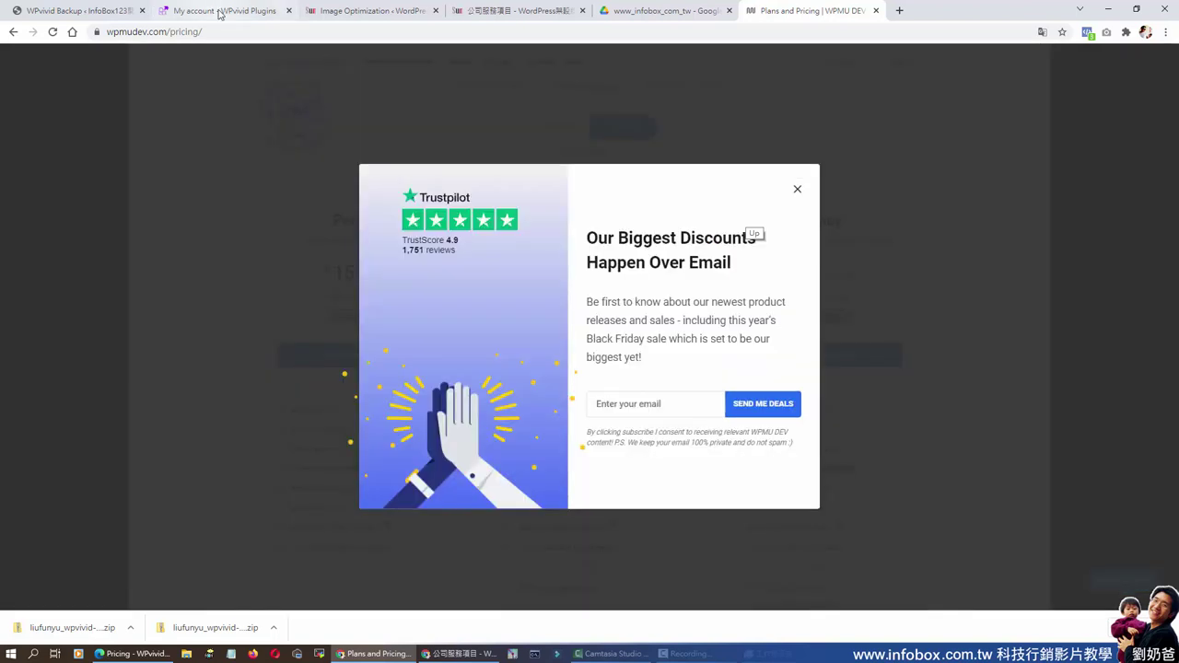
left_click(224, 11)
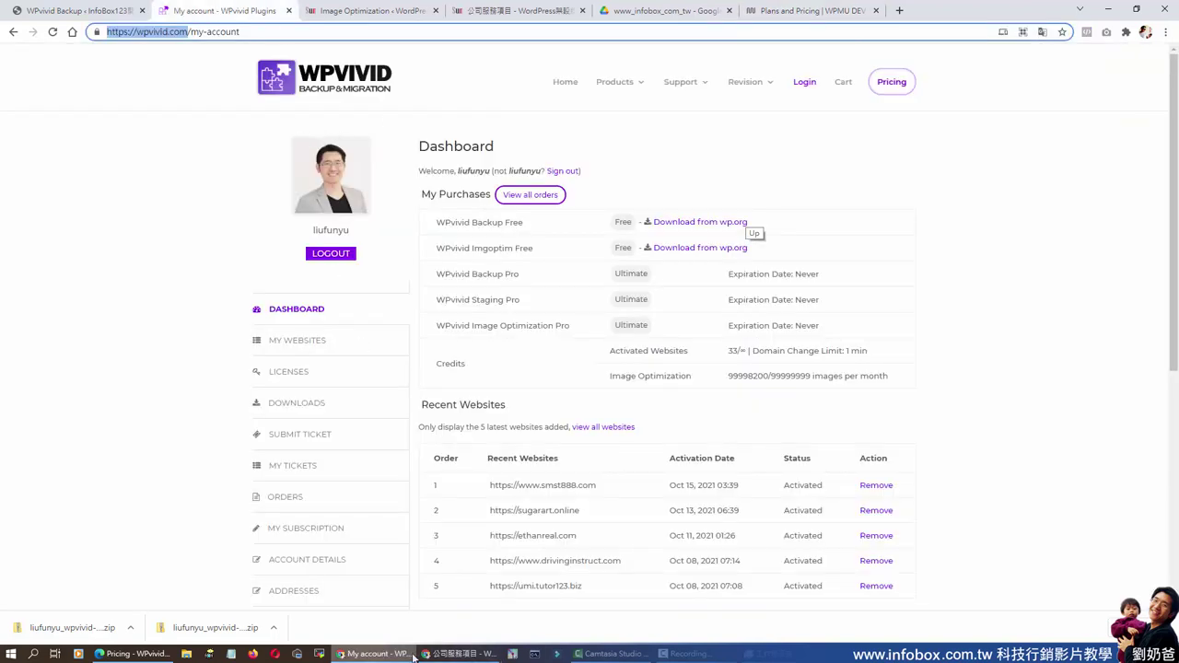
Switch to the WPvivid pricing page in Edge and compare the Subscription prices with the Lifetime prices.
left_click(134, 653)
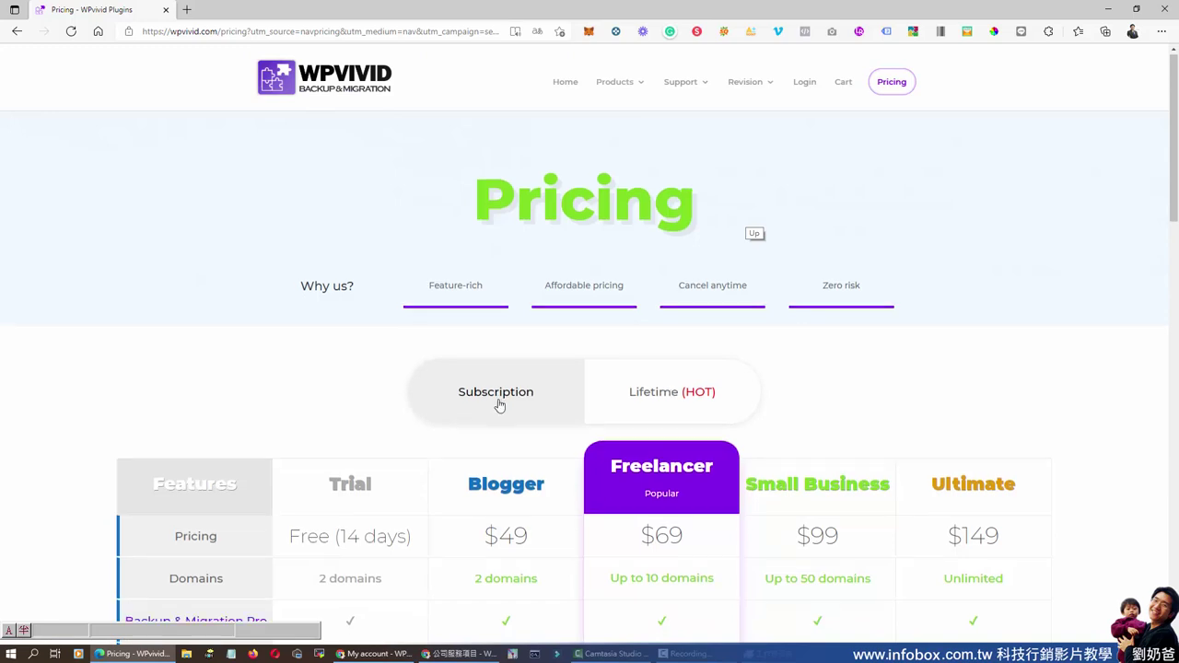
scroll(500, 402, "down", 5)
scroll(487, 131, "up", 3)
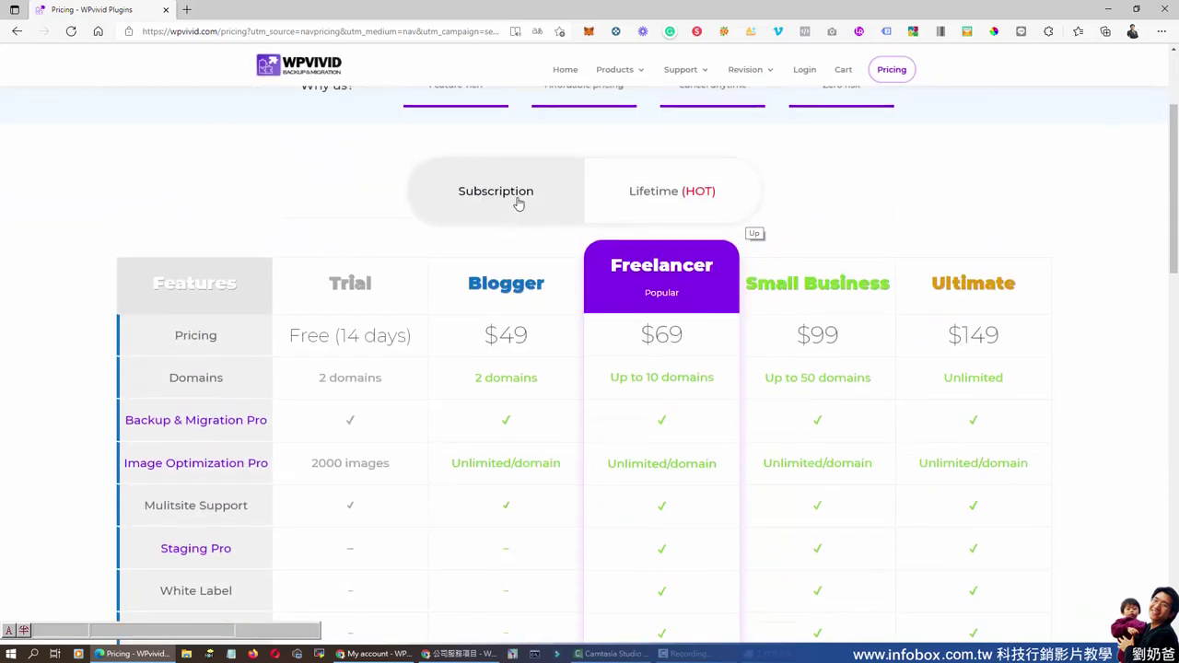
left_click(677, 193)
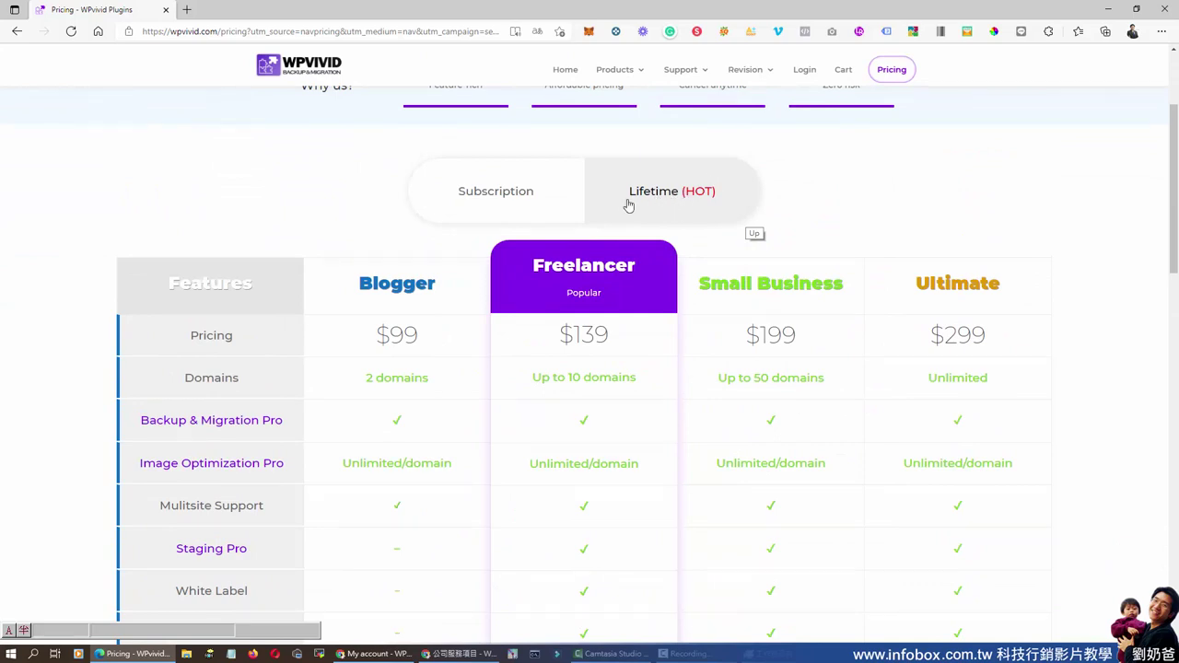
left_click(520, 196)
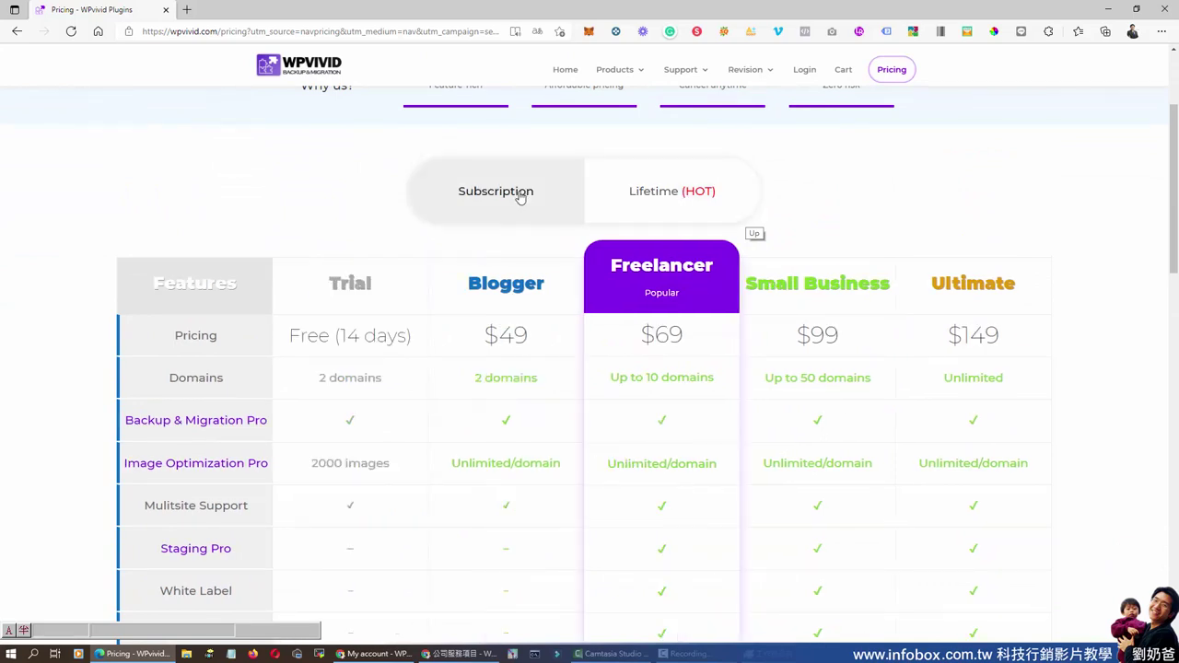
left_click(664, 195)
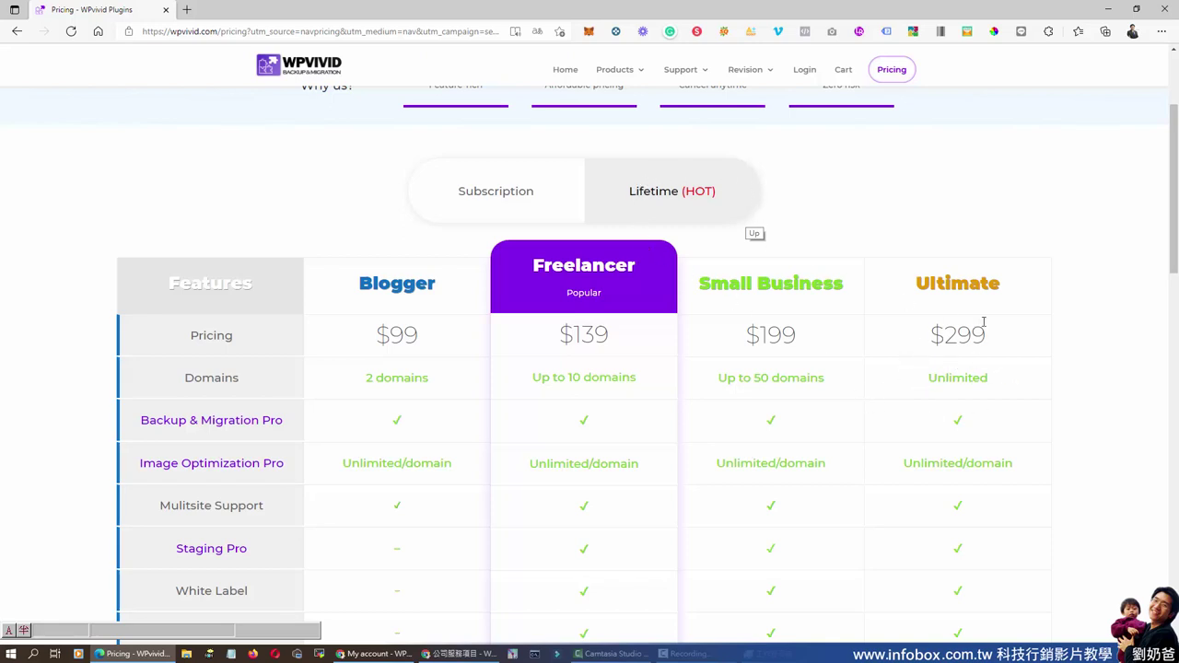
left_click(518, 206)
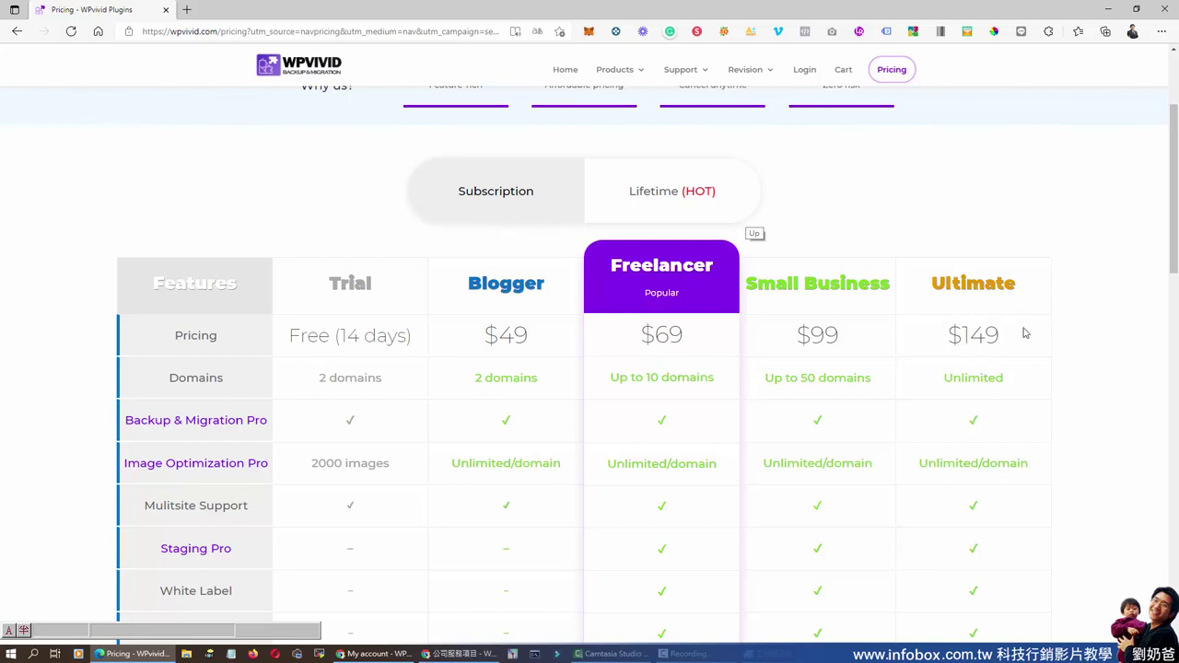
left_click(666, 193)
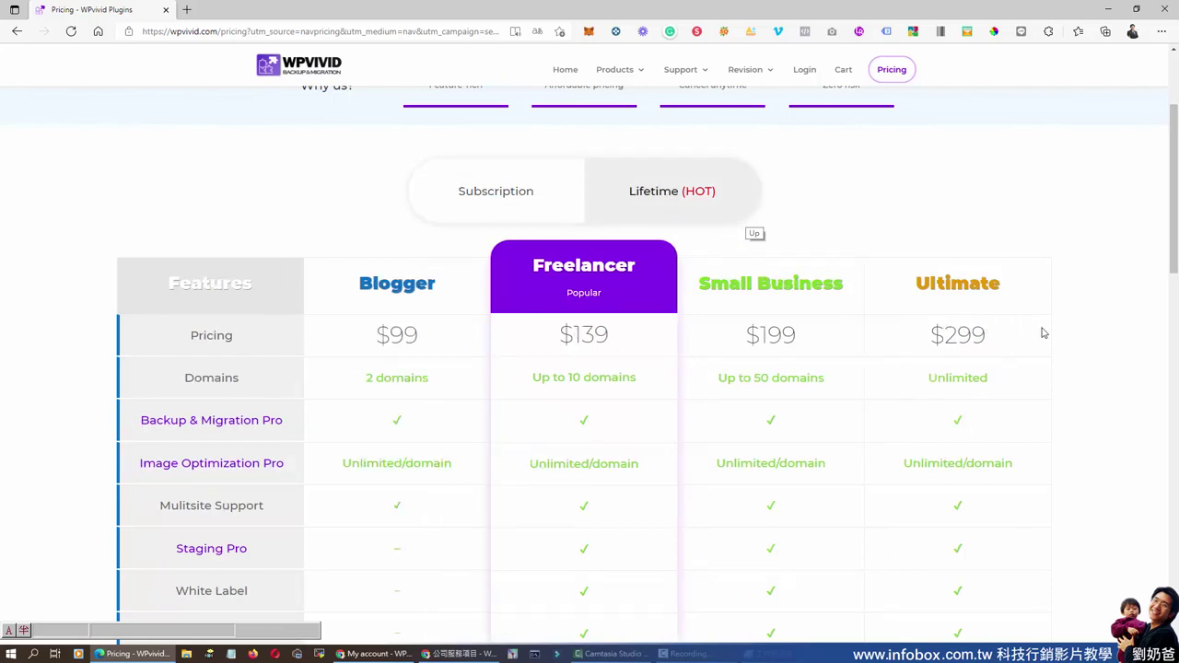
scroll(966, 316, "up", 2)
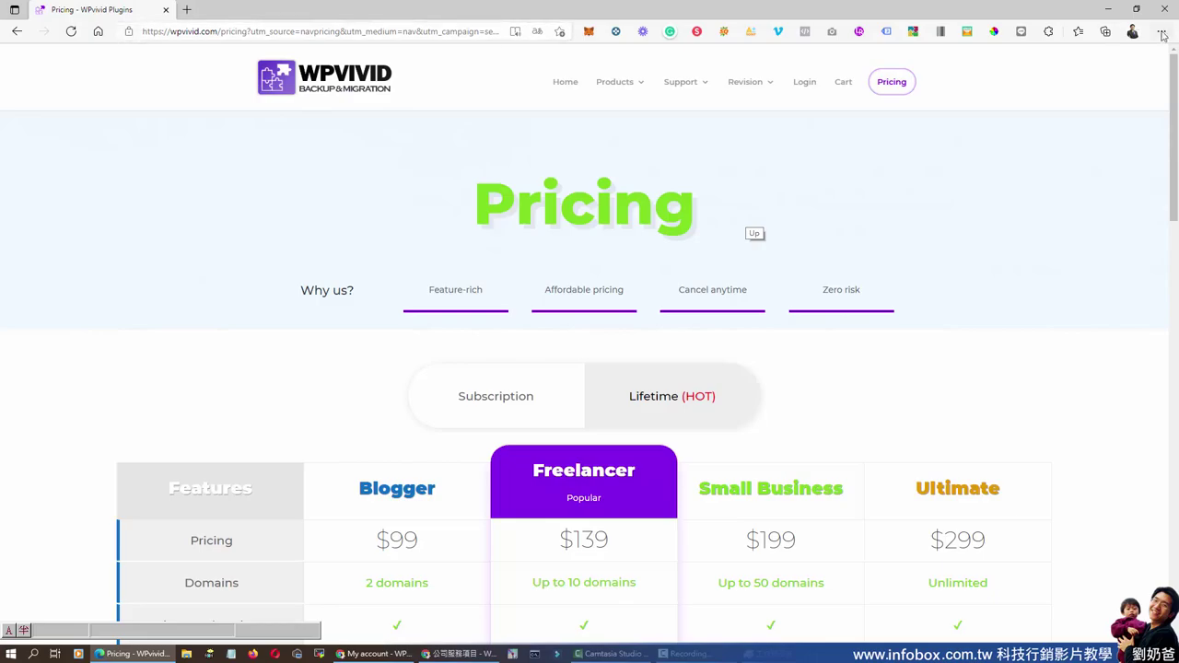
Return to the main Chrome window and look over the Schedule settings of the WPvivid Backup plugin.
left_click(1110, 15)
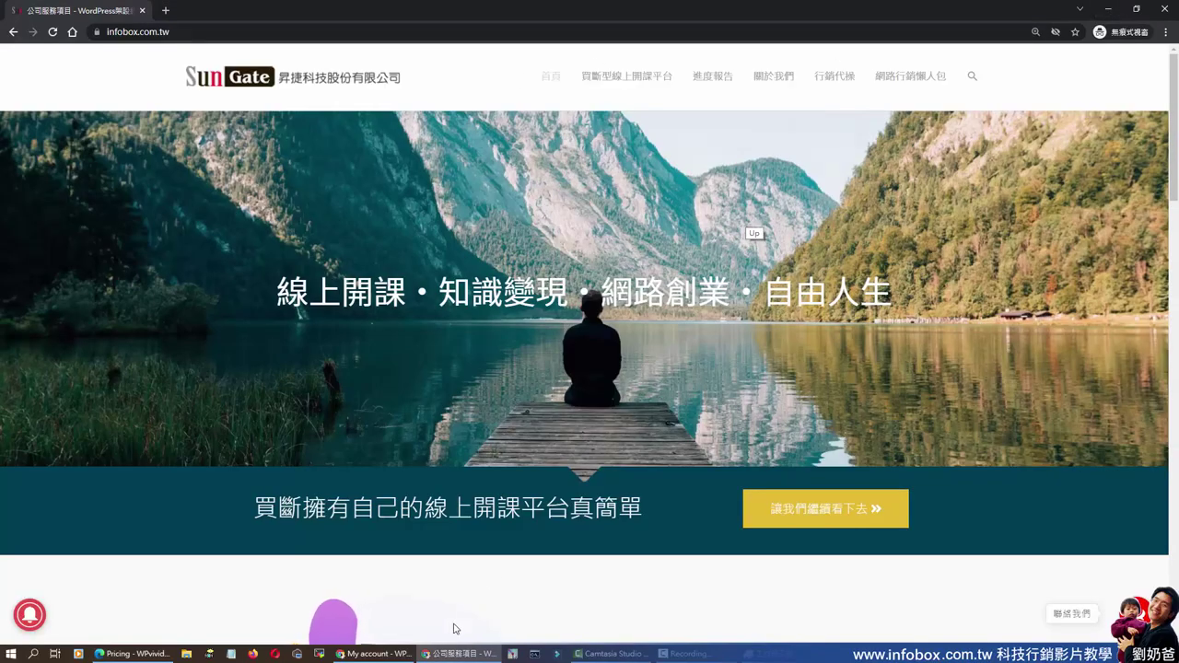
left_click(393, 657)
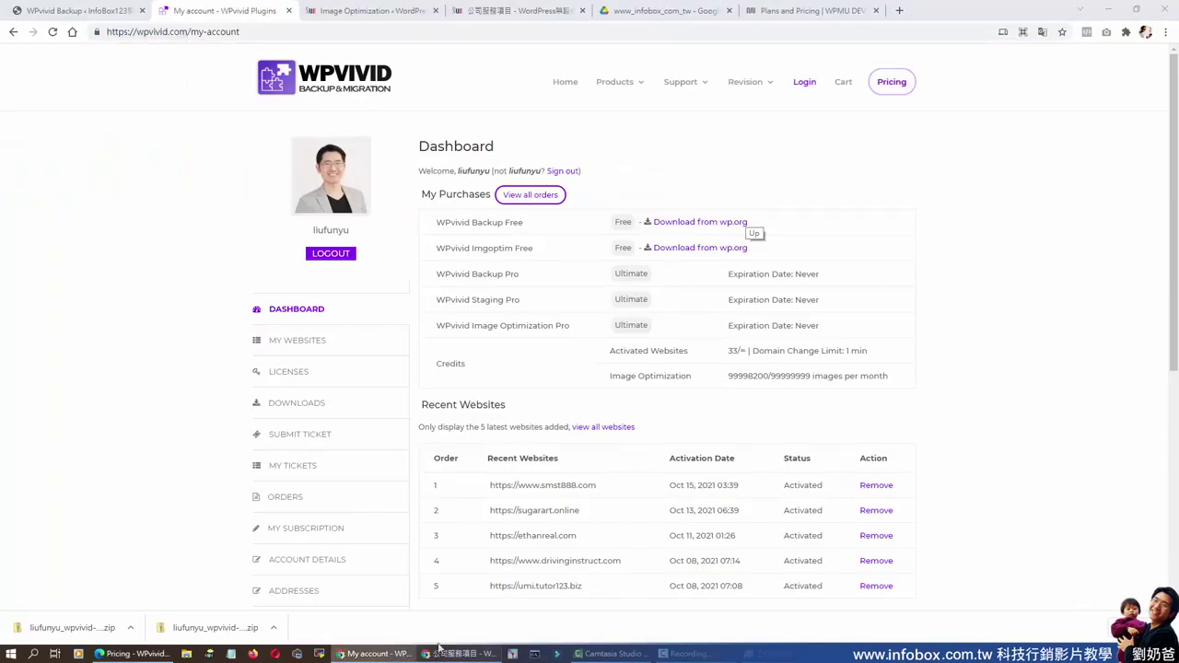
right_click(440, 648)
left_click(110, 10)
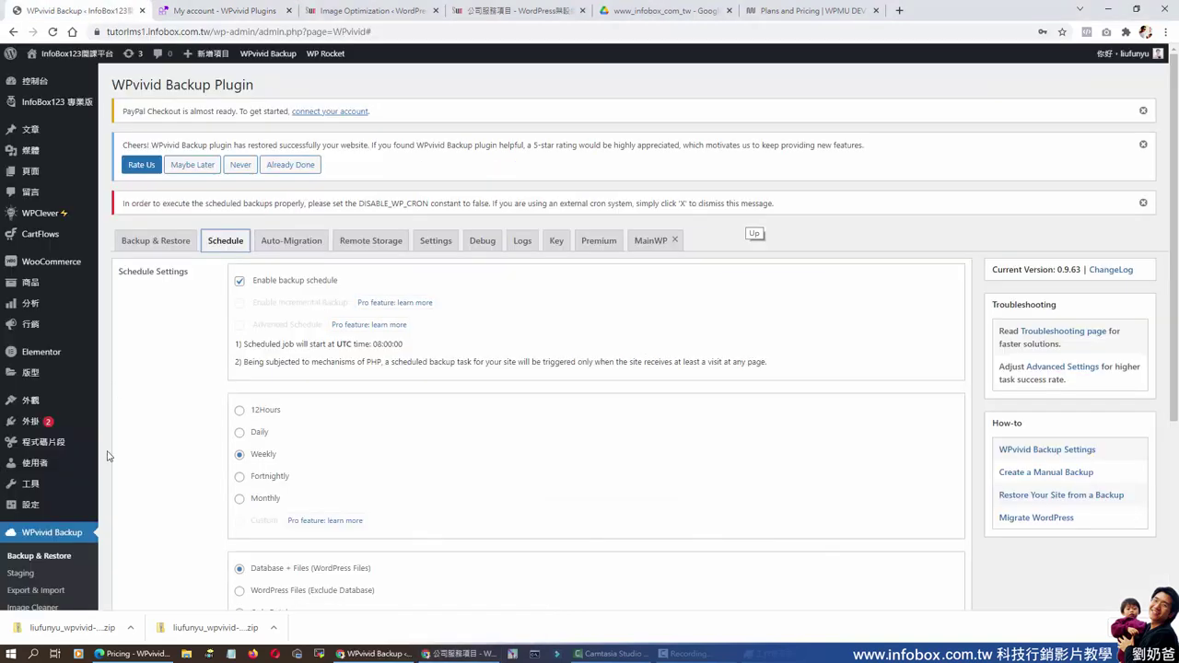
scroll(107, 456, "down", 3)
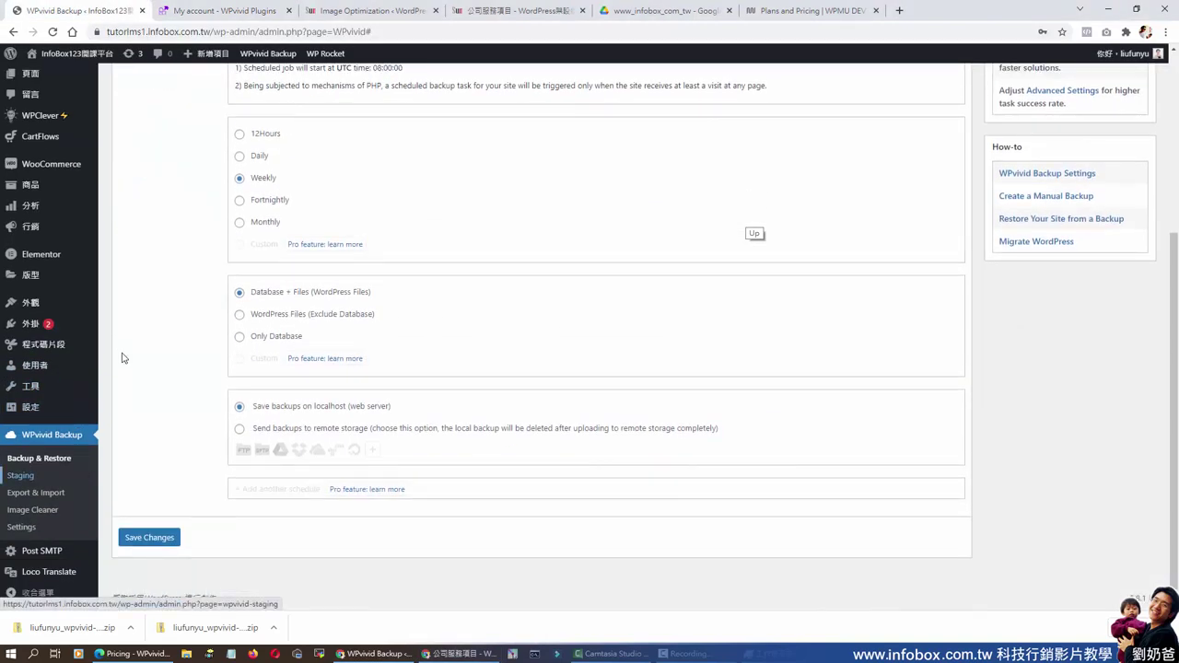
Reopen WPvivid's Image Optimization page and examine its bulk optimization summary and the list of optimized images.
left_click(357, 15)
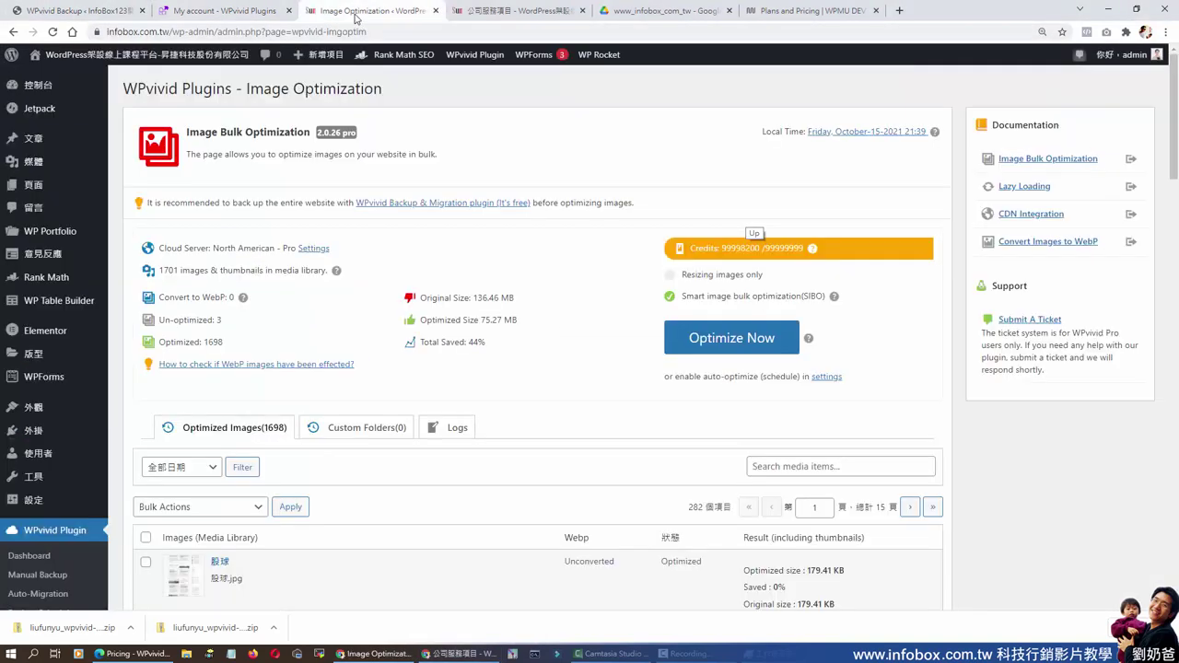
scroll(42, 451, "down", 3)
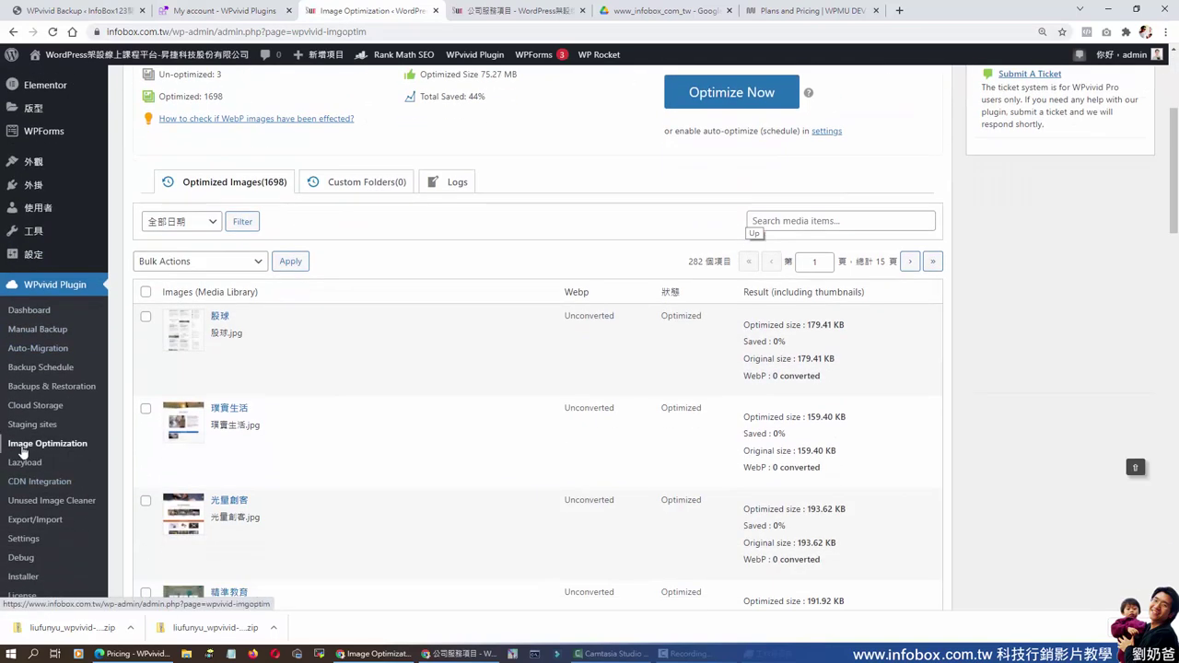
scroll(645, 428, "up", 3)
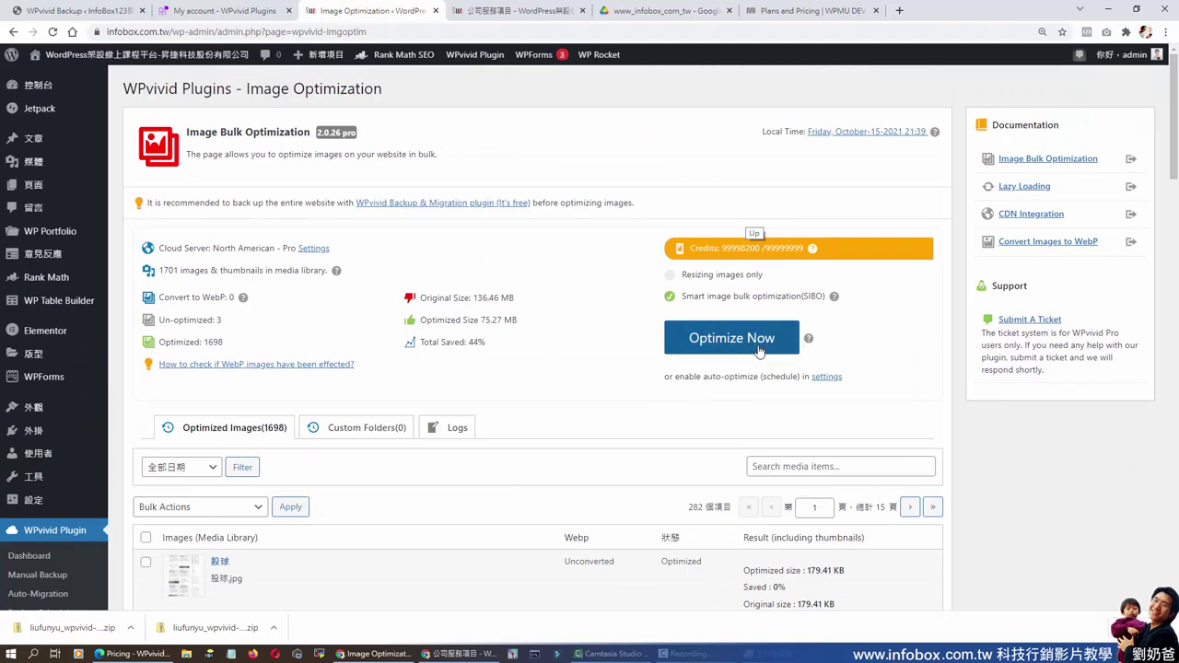
scroll(757, 351, "down", 5)
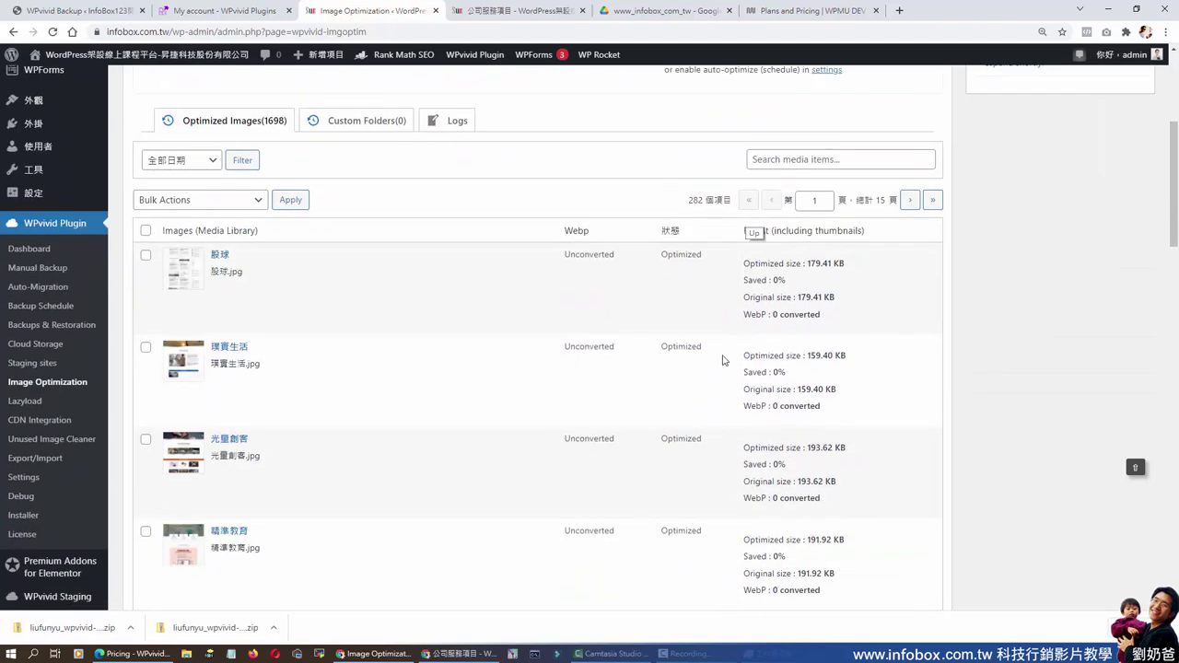
scroll(267, 316, "down", 5)
scroll(248, 322, "down", 10)
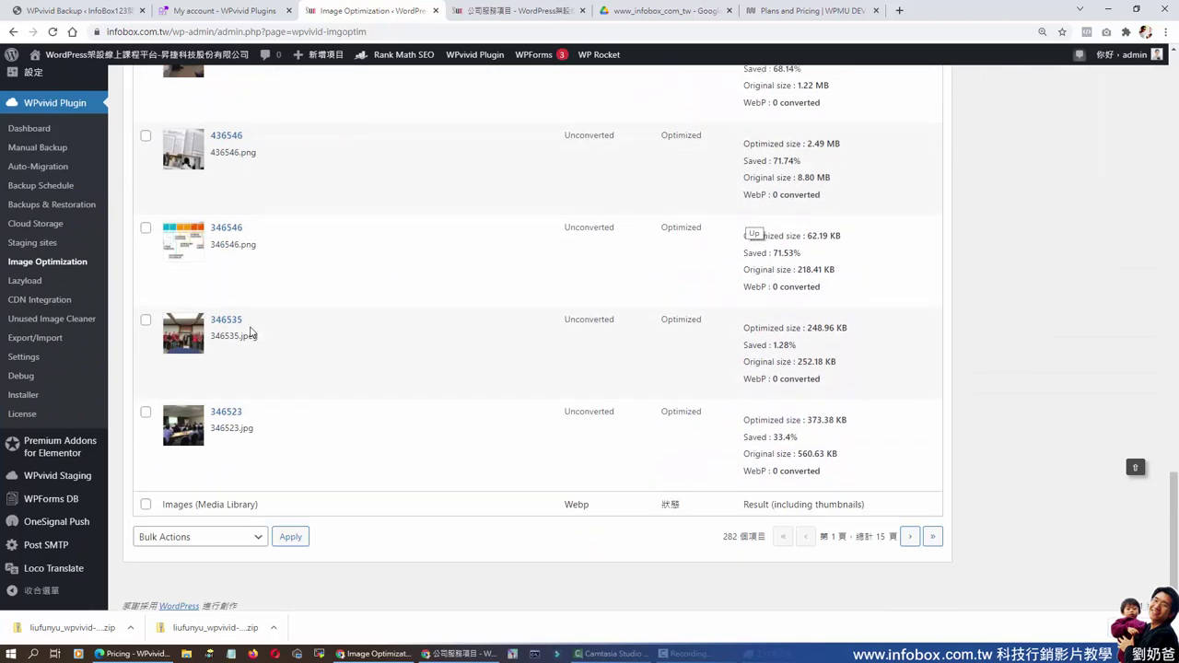
scroll(758, 418, "up", 20)
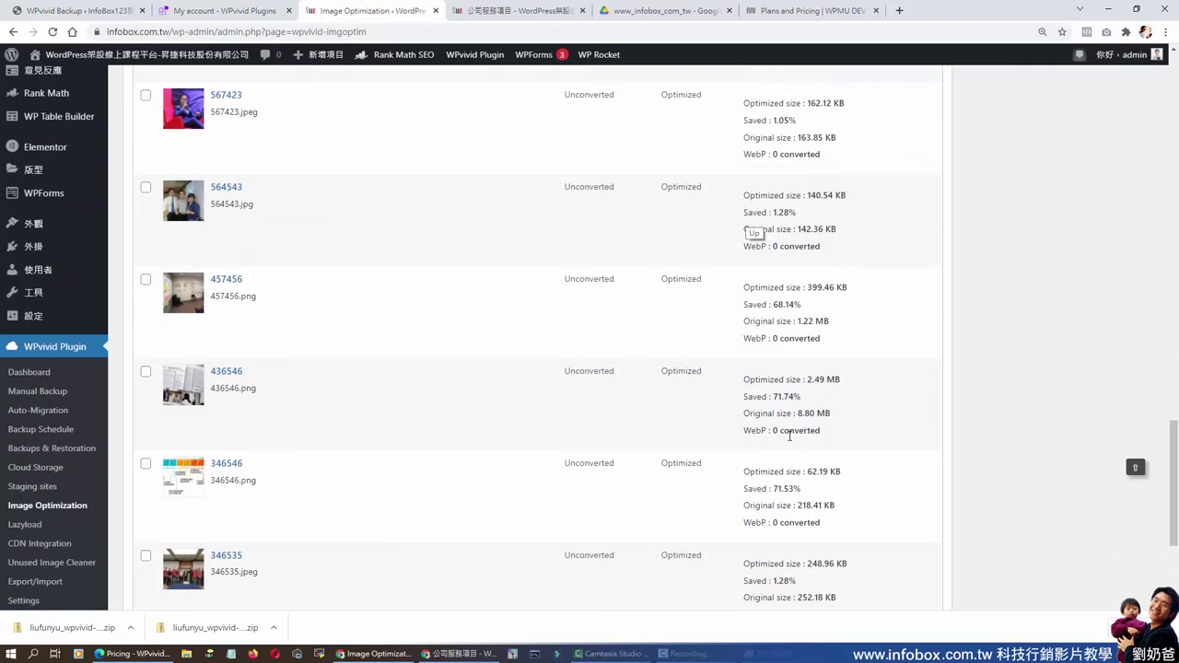
scroll(797, 441, "up", 1)
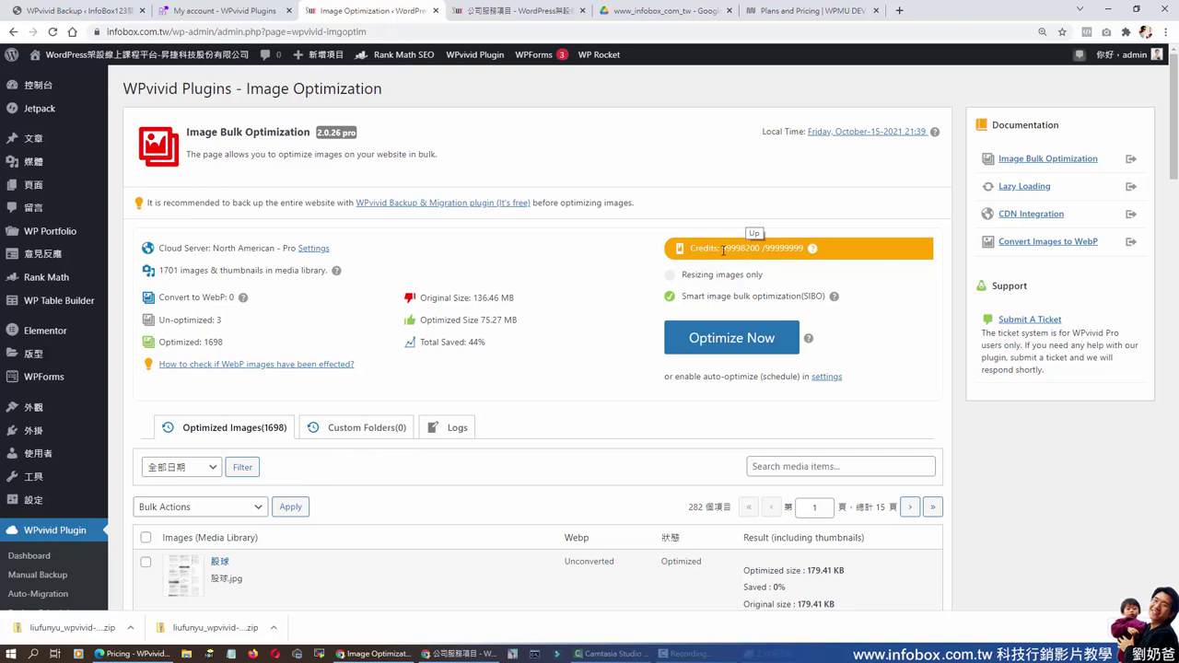
Highlight the image credit allowance and compare the original and optimized sizes of procto-logo.png and 457456.png.
left_click_drag(762, 249, 801, 248)
scroll(267, 470, "down", 3)
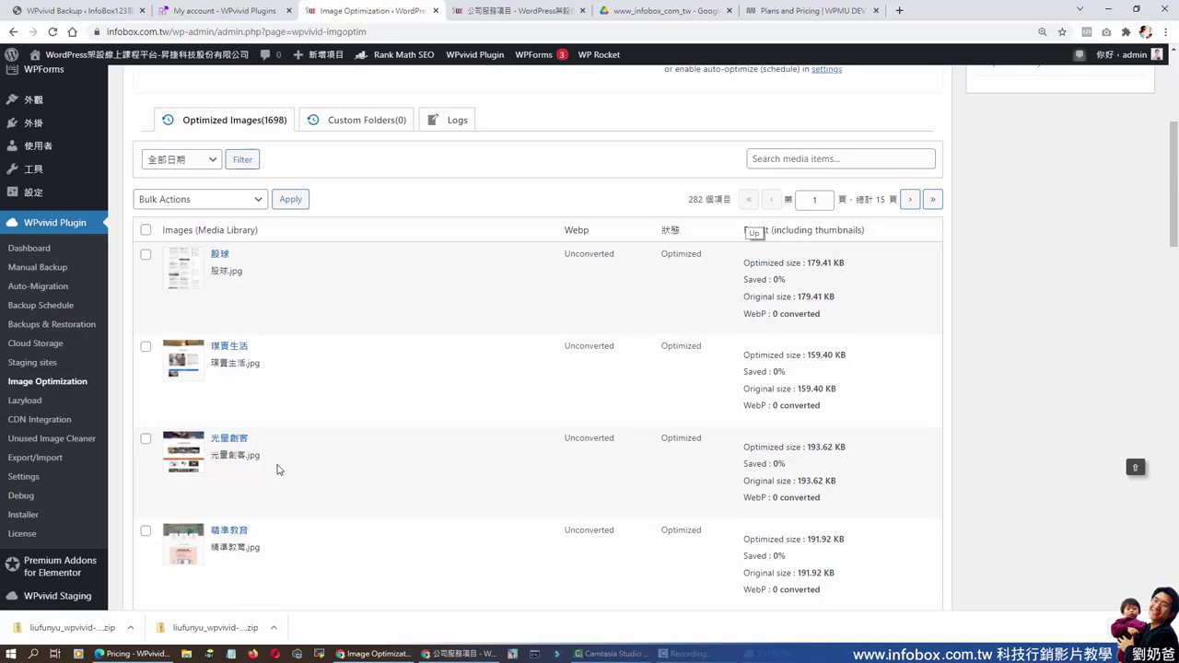
scroll(267, 475, "up", 1)
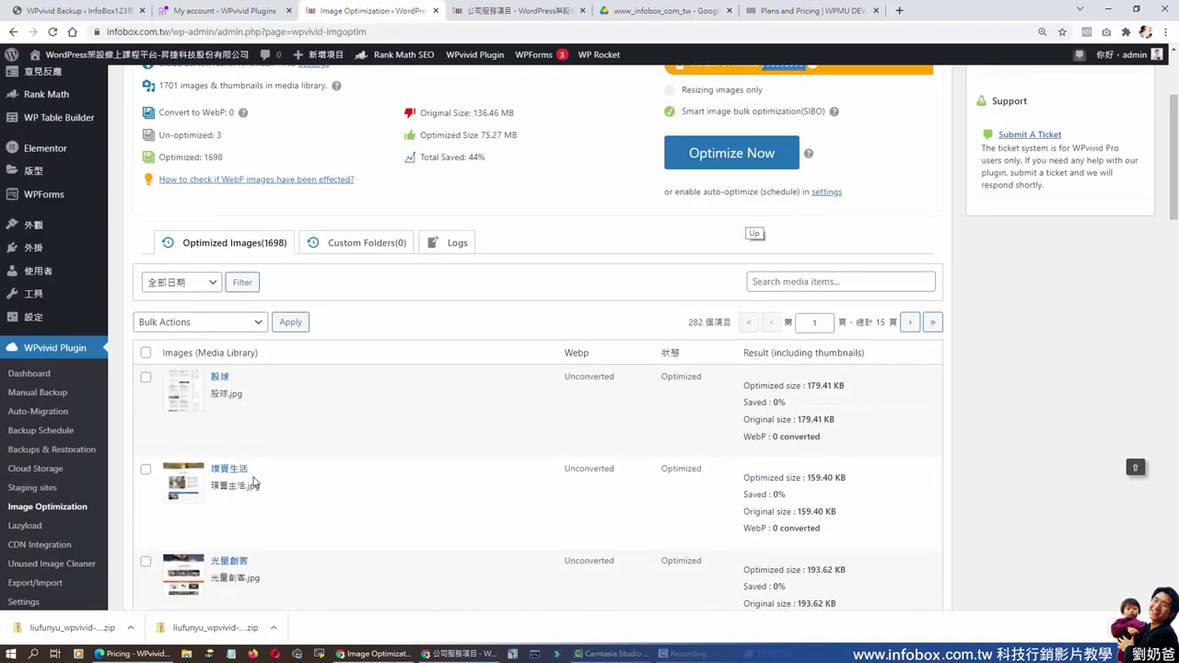
scroll(255, 481, "down", 4)
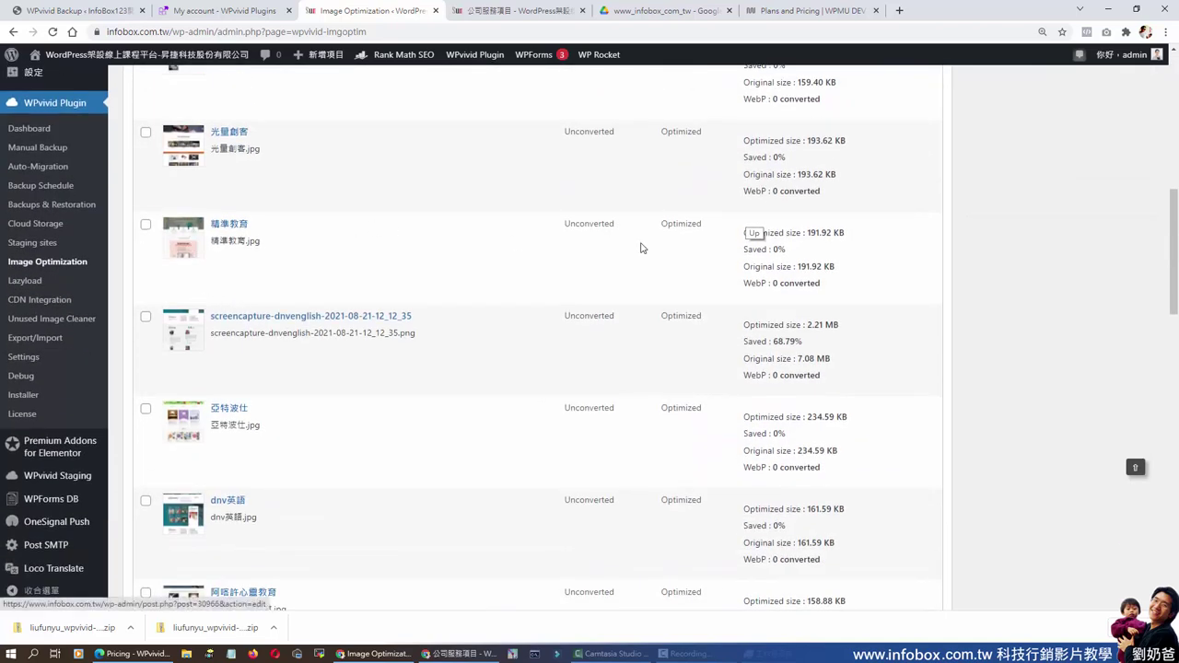
scroll(845, 246, "down", 8)
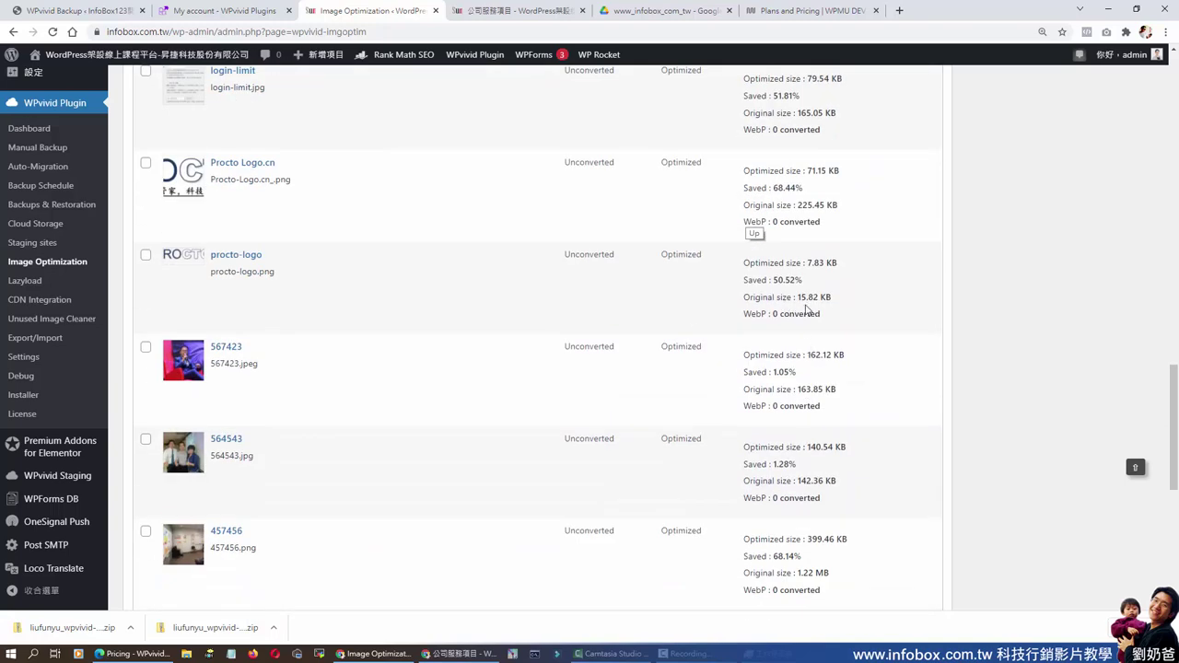
left_click_drag(799, 299, 824, 298)
left_click(825, 263)
double_click(824, 263)
mouse_move(797, 573)
left_mouse_down()
mouse_move(810, 573)
mouse_move(822, 539)
mouse_move(784, 556)
mouse_move(802, 556)
left_mouse_up()
scroll(801, 490, "up", 10)
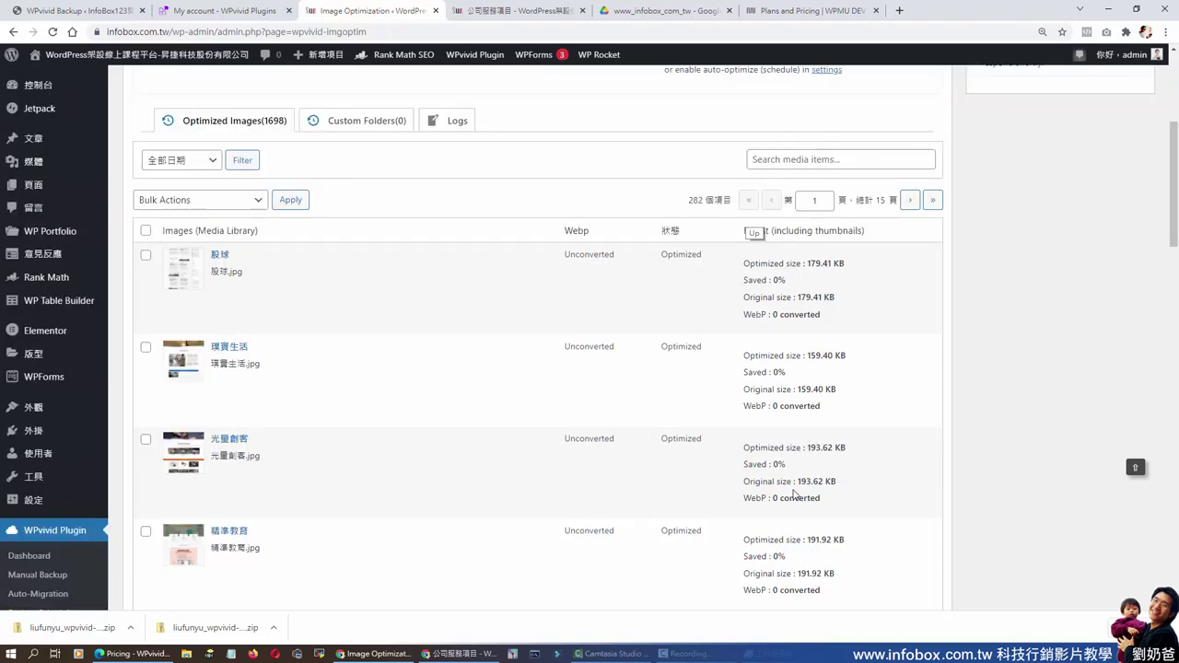
scroll(792, 495, "up", 4)
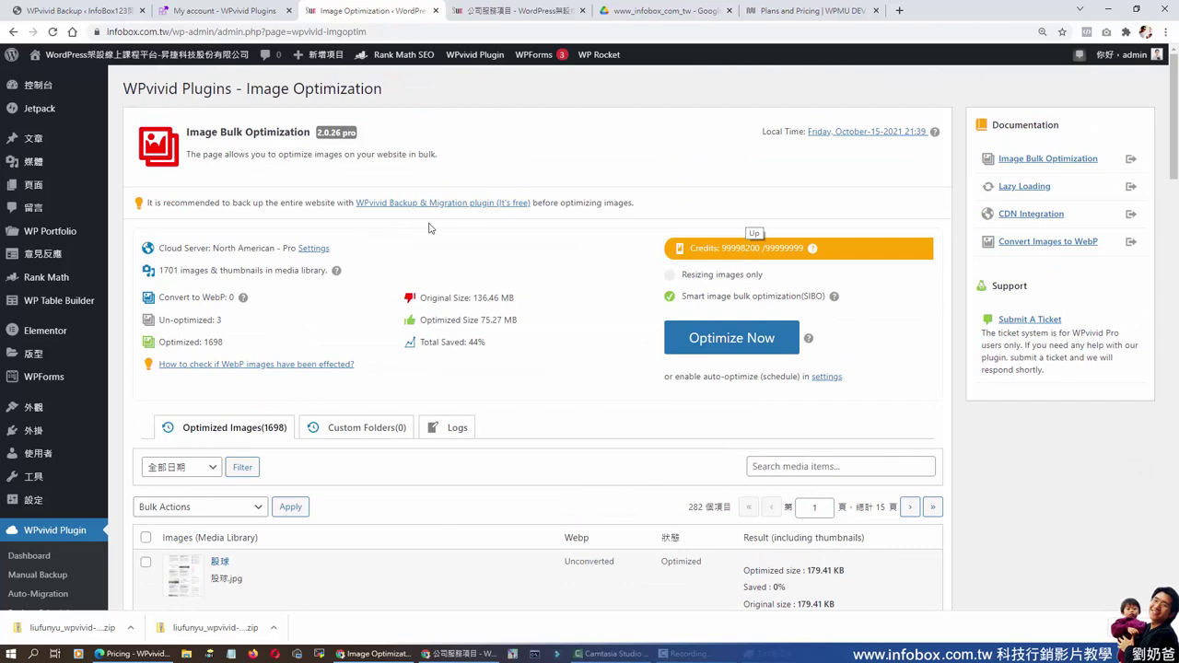
Open the WPvivid plugin's Dashboard and proceed to the WPvivid Staging page.
scroll(655, 469, "down", 3)
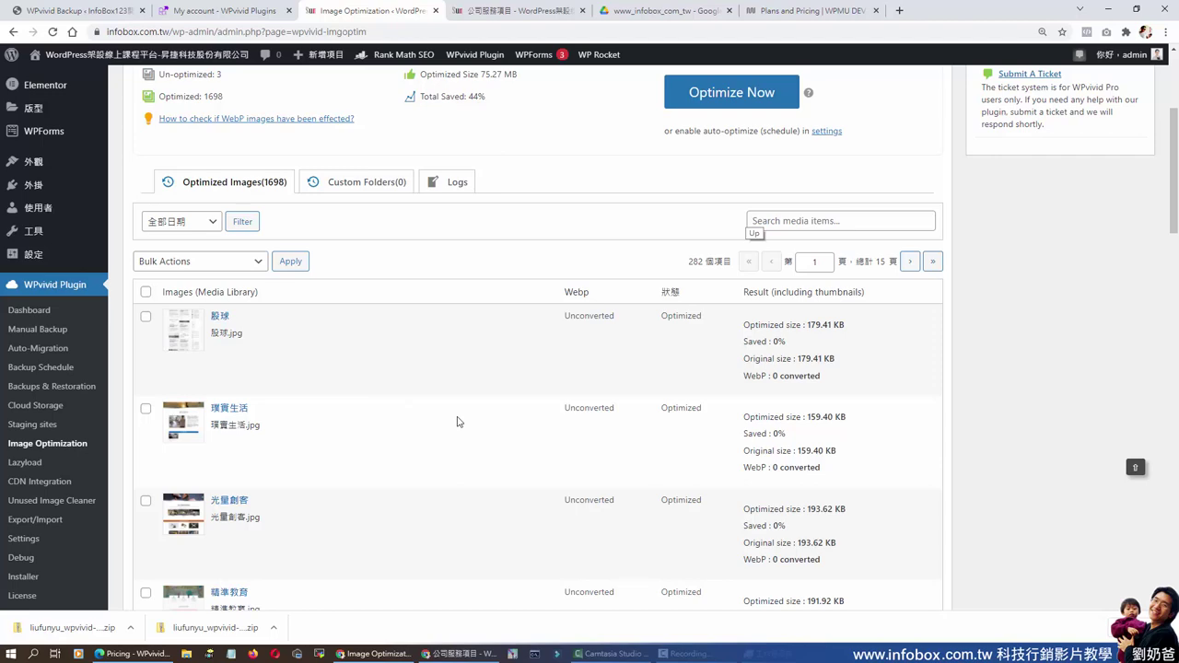
scroll(153, 368, "down", 5)
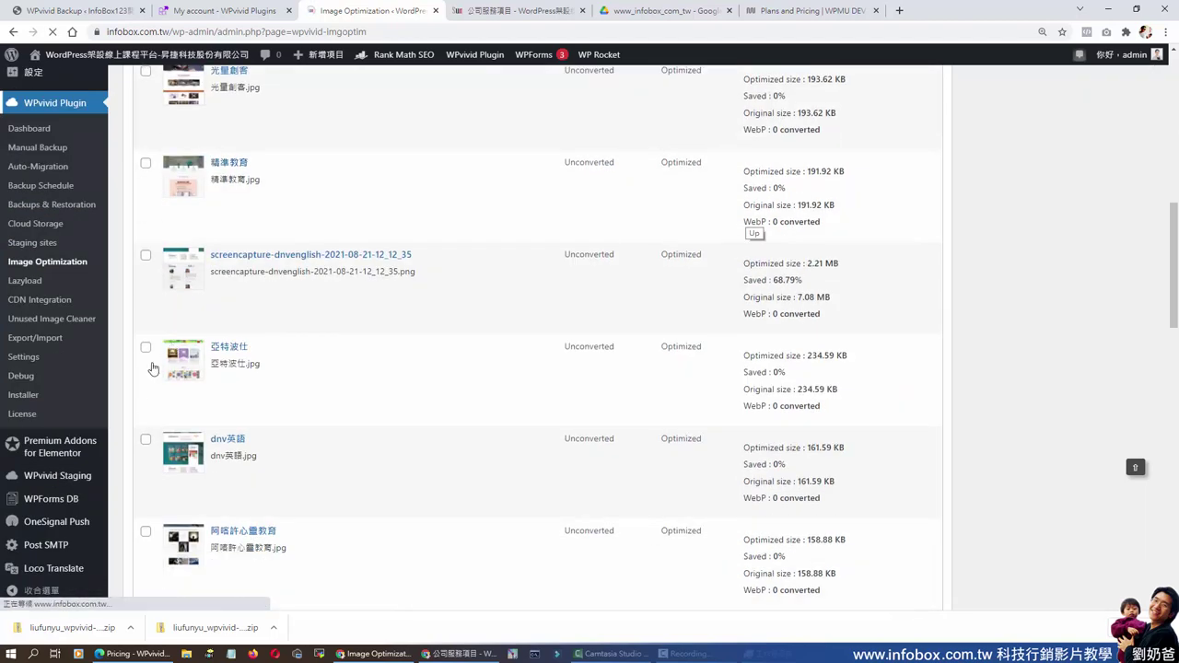
scroll(153, 368, "down", 5)
mouse_move(71, 488)
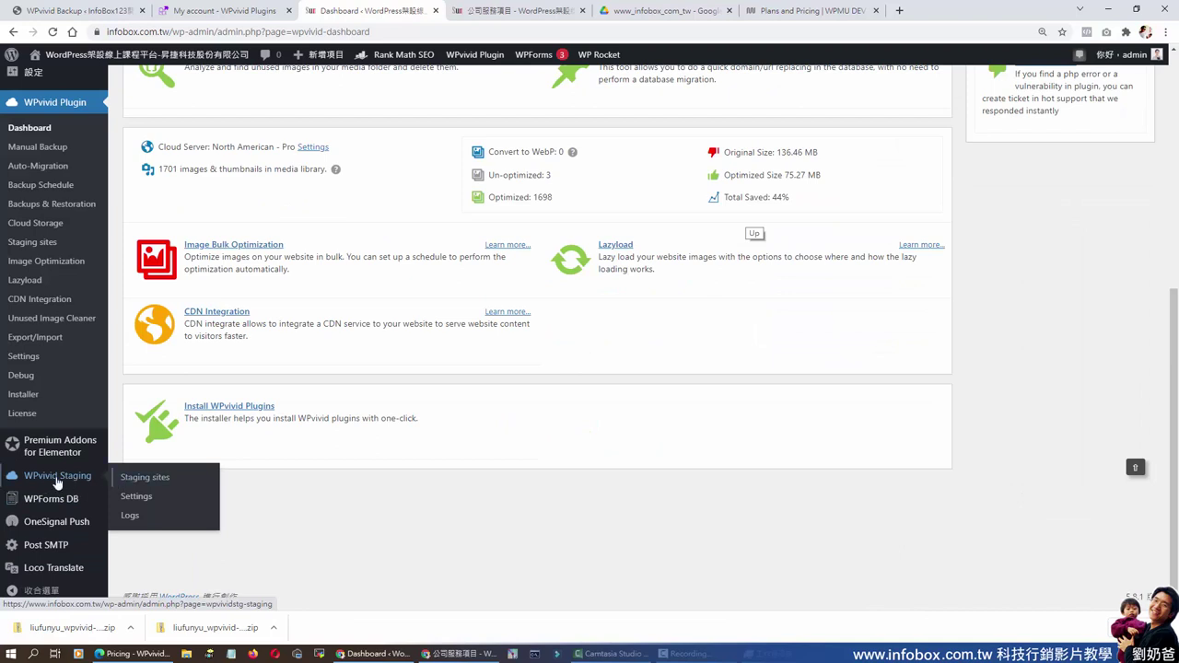
left_click(70, 482)
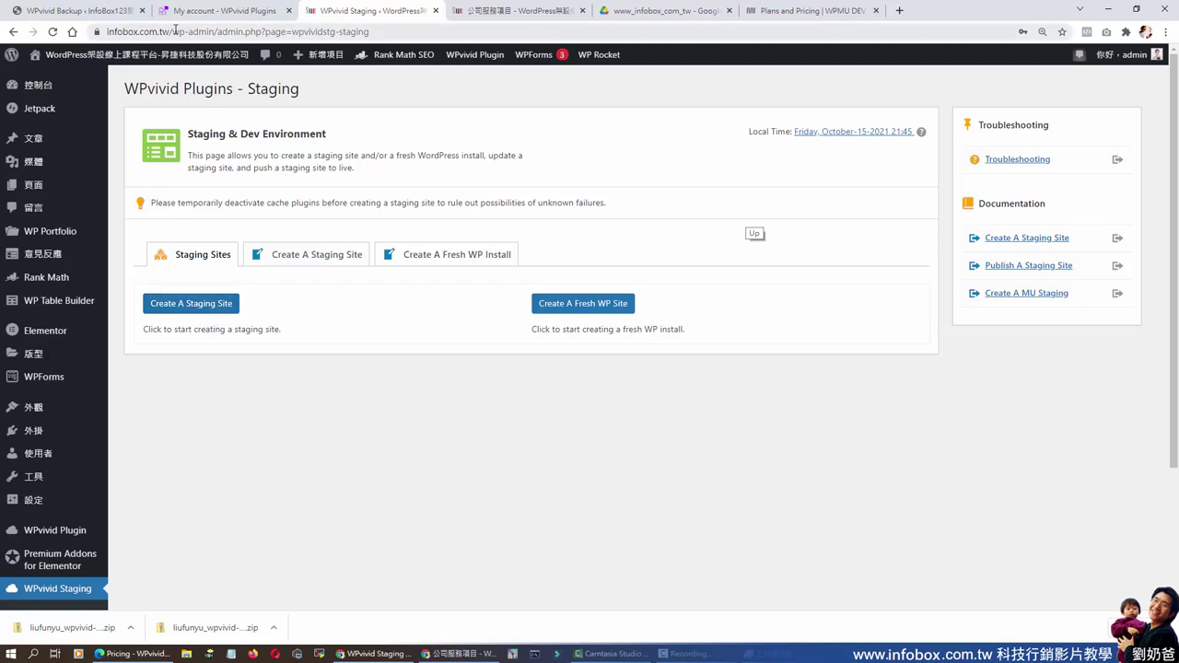
Search Google for "staging" in a new tab and look over the Staging & Dev Environment page.
left_click_drag(179, 32, 338, 31)
left_click(270, 32)
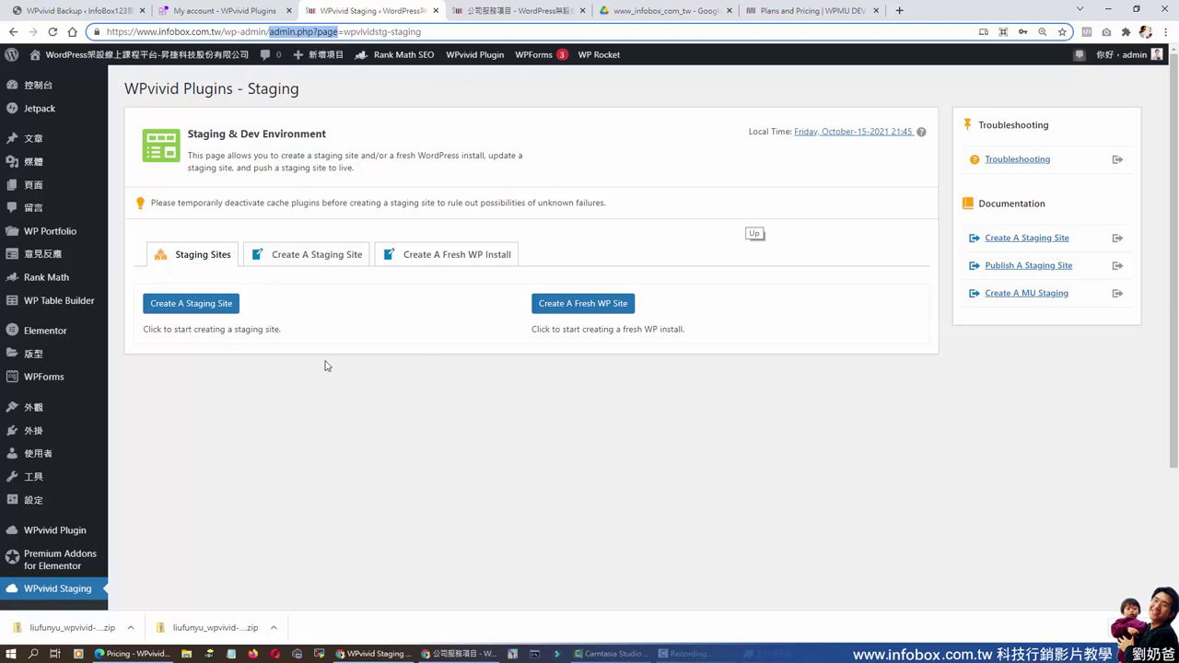
left_click(246, 425)
scroll(401, 388, "down", 2)
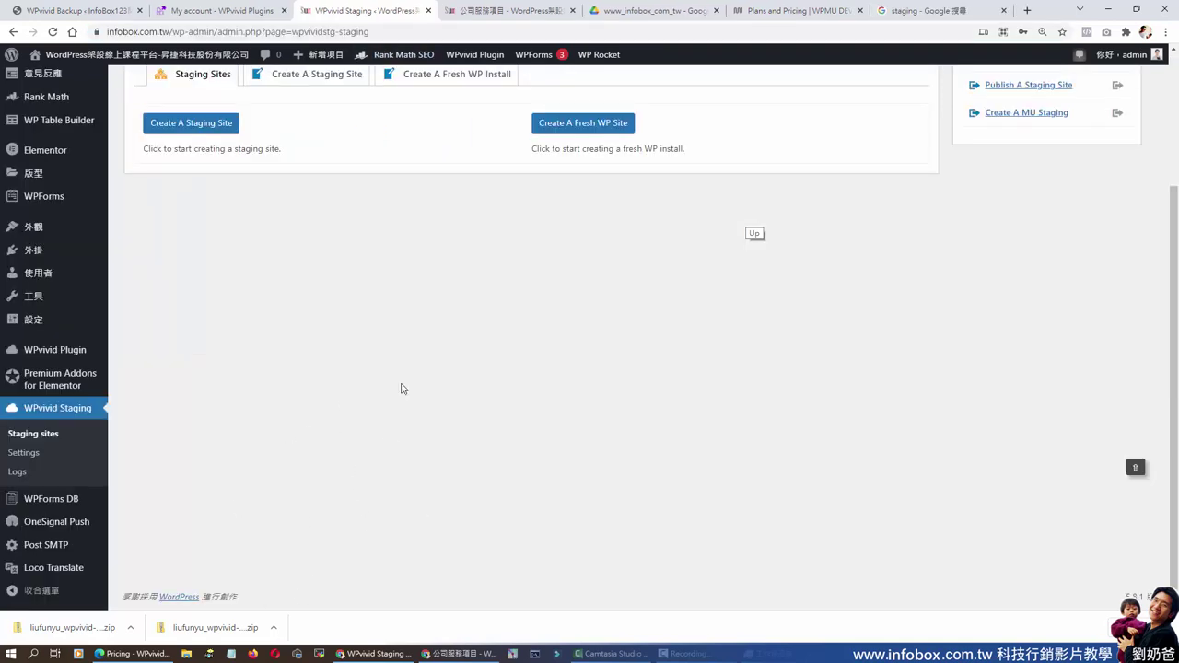
scroll(401, 396, "up", 2)
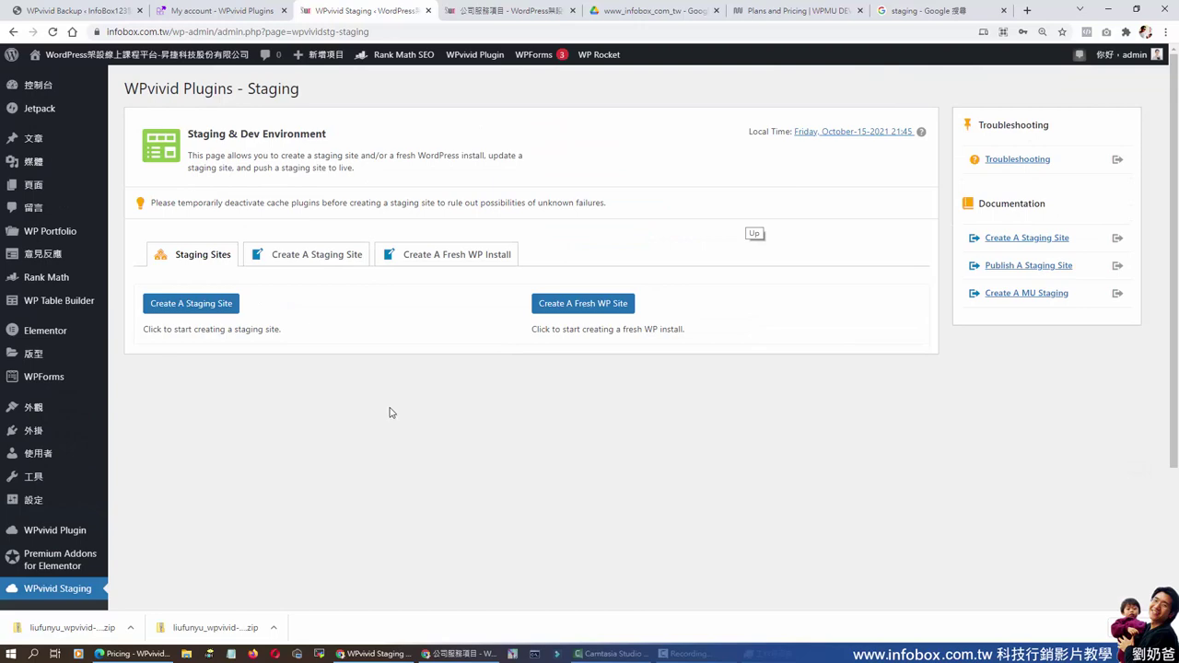